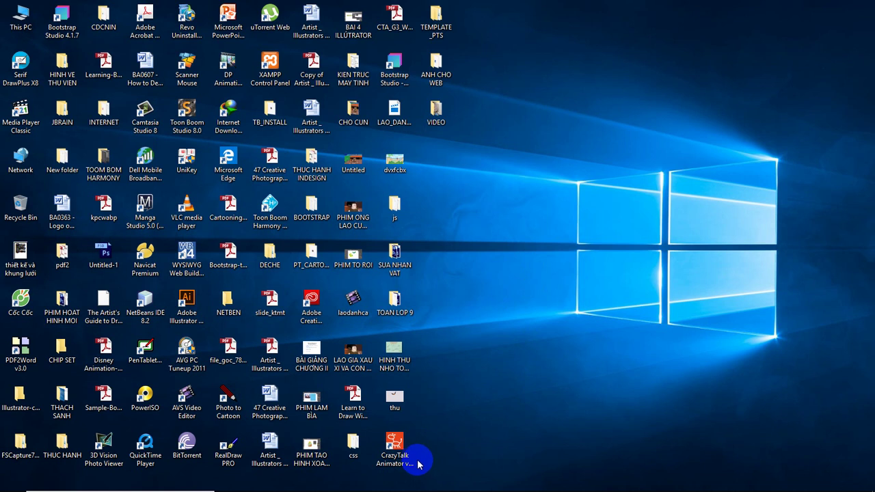
Step: Start CrazyTalk Animator 3 and decline the sign-up offer
left_click(407, 456)
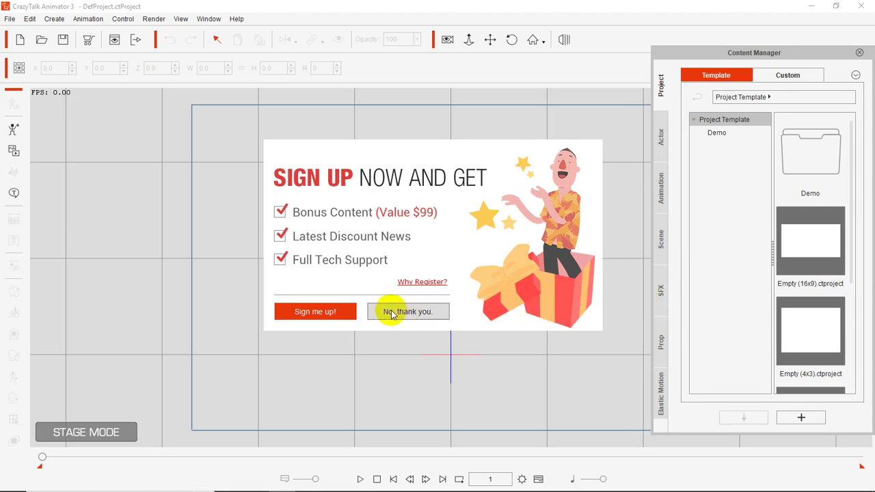
left_click(391, 315)
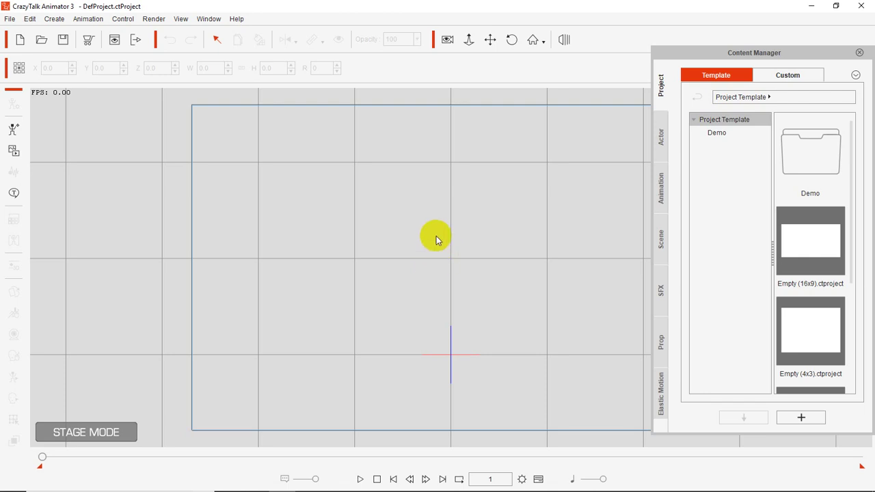
Step: Play the empty project, reposition the Content Manager during playback, and pause at frame 853
key("space")
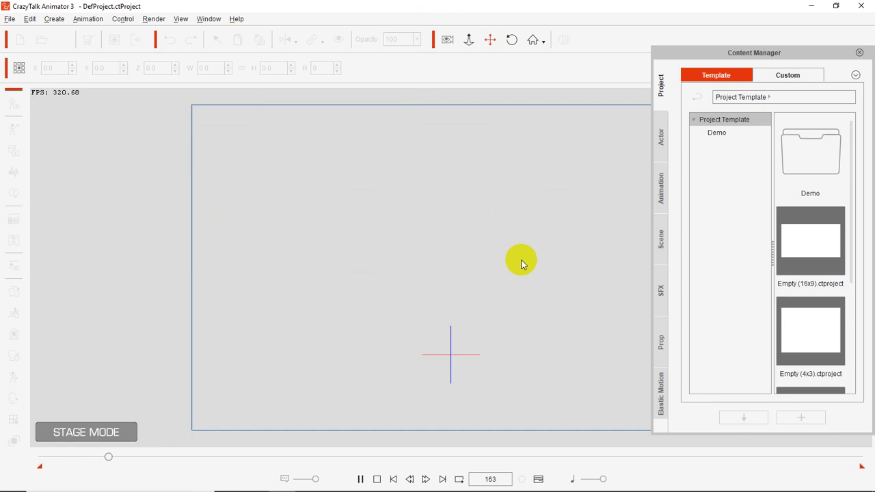
left_click(502, 303)
left_click_drag(679, 53, 581, 68)
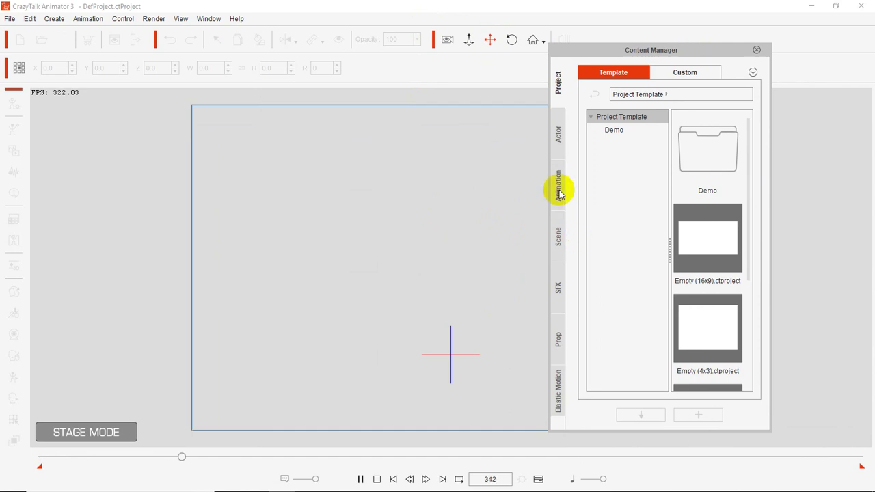
left_click(558, 137)
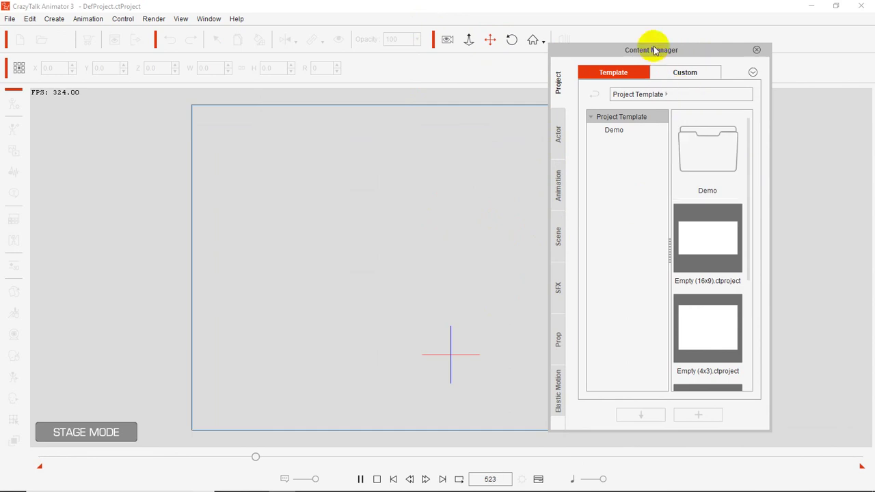
left_click_drag(654, 49, 700, 41)
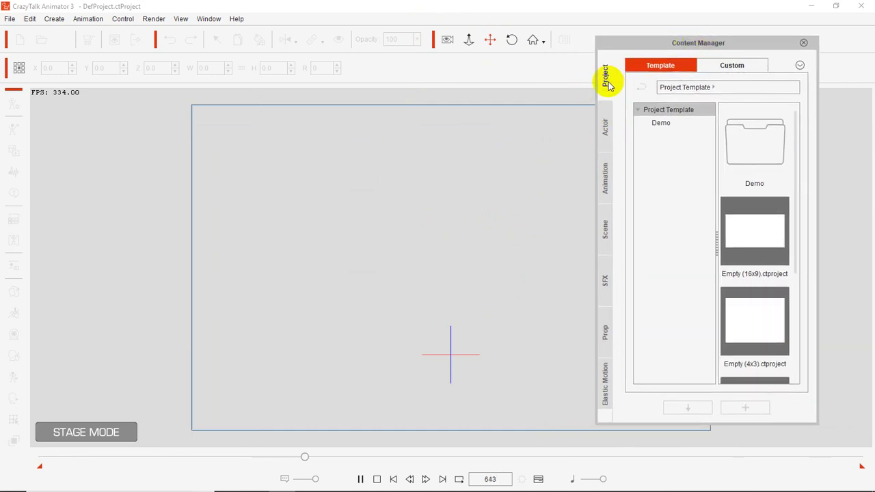
mouse_move(578, 478)
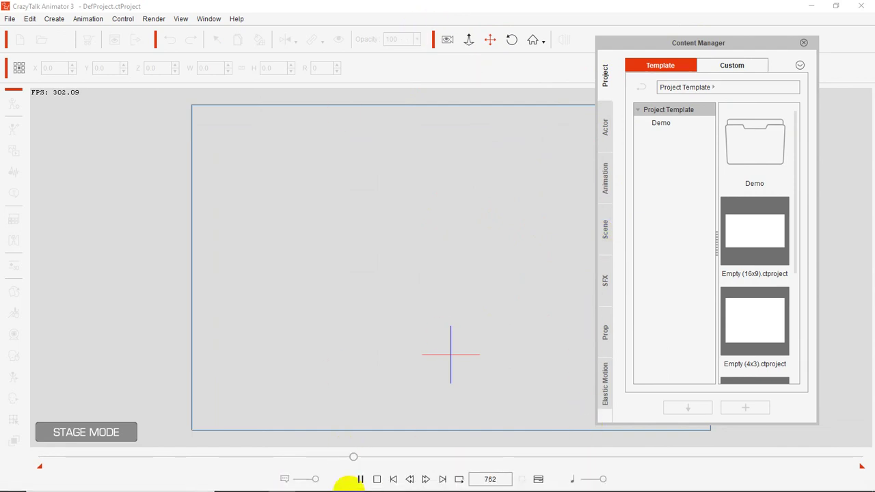
mouse_move(371, 445)
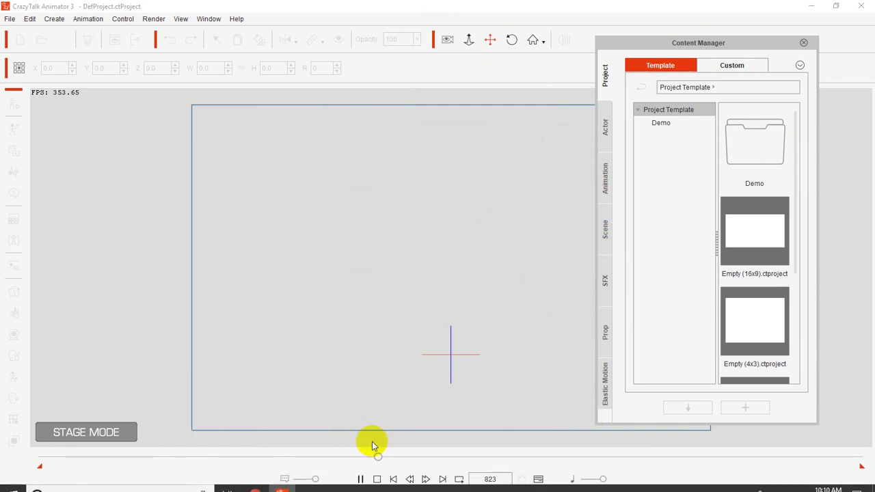
left_click(362, 479)
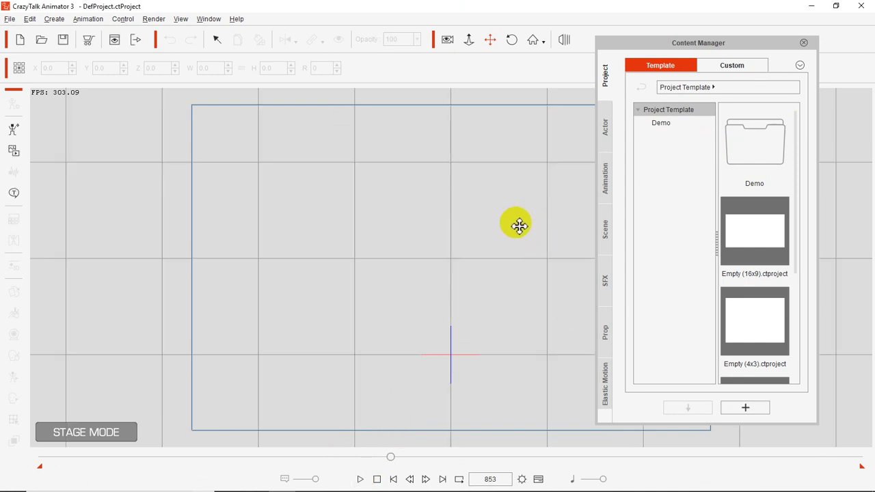
Step: Look through the Actor, Animation, Scene, SFX, Prop and Elastic Motion template libraries, including the Motion category of the Animation templates
left_click_drag(514, 226, 438, 236)
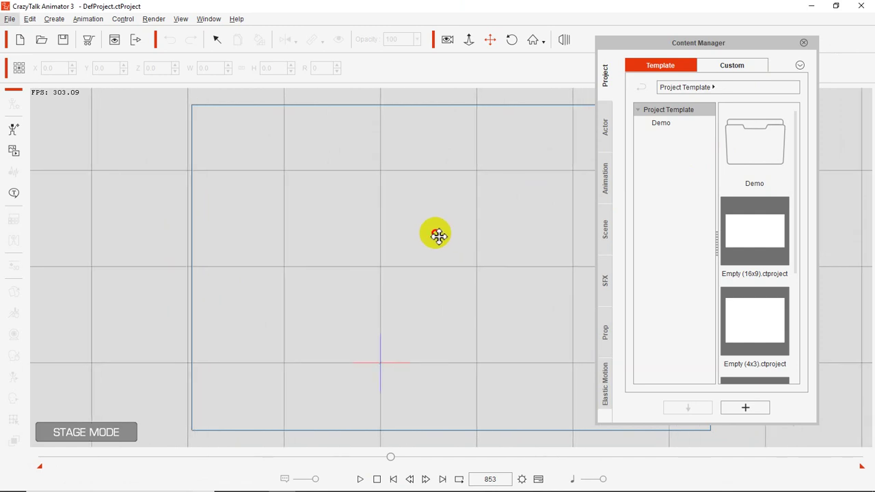
left_click_drag(730, 40, 774, 46)
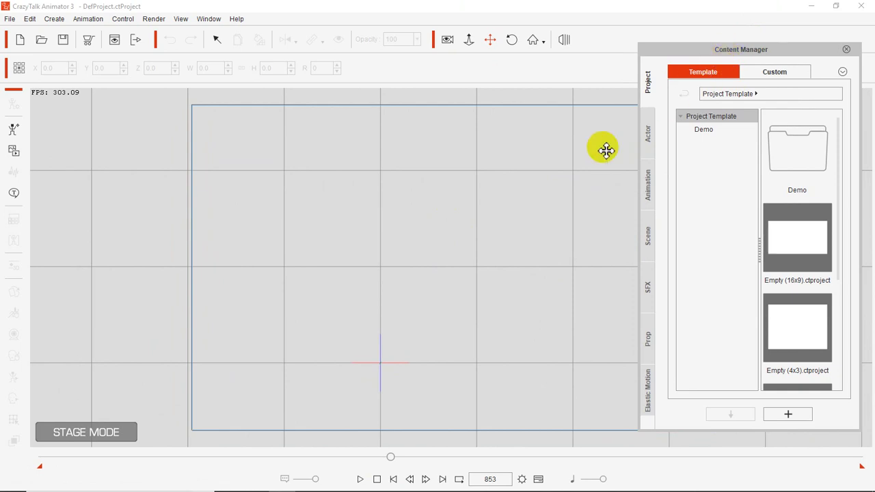
left_click(649, 137)
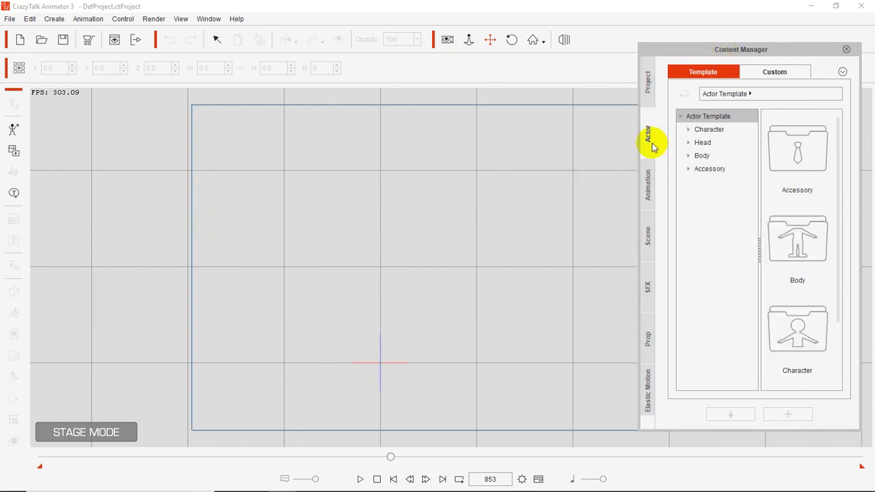
left_click(648, 187)
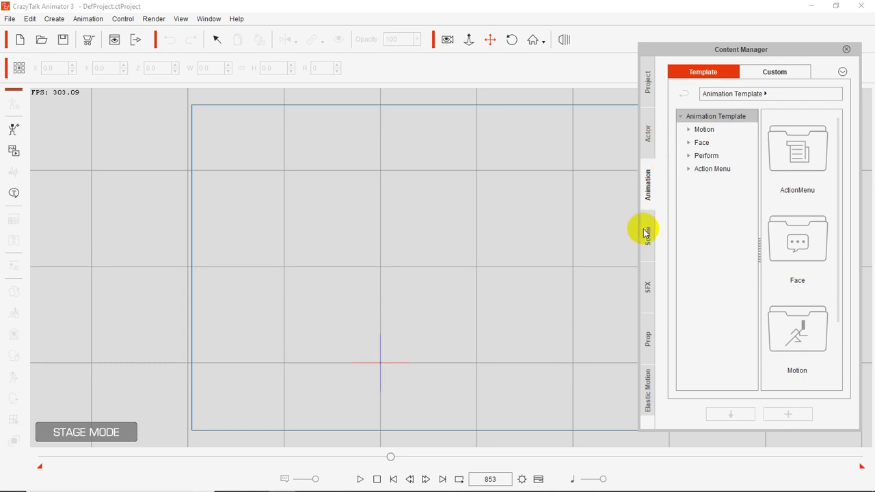
left_click(650, 142)
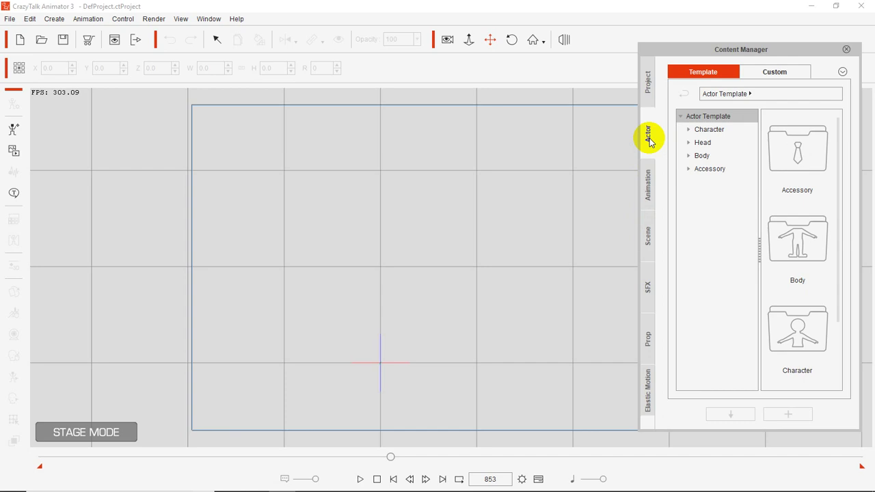
left_click(649, 227)
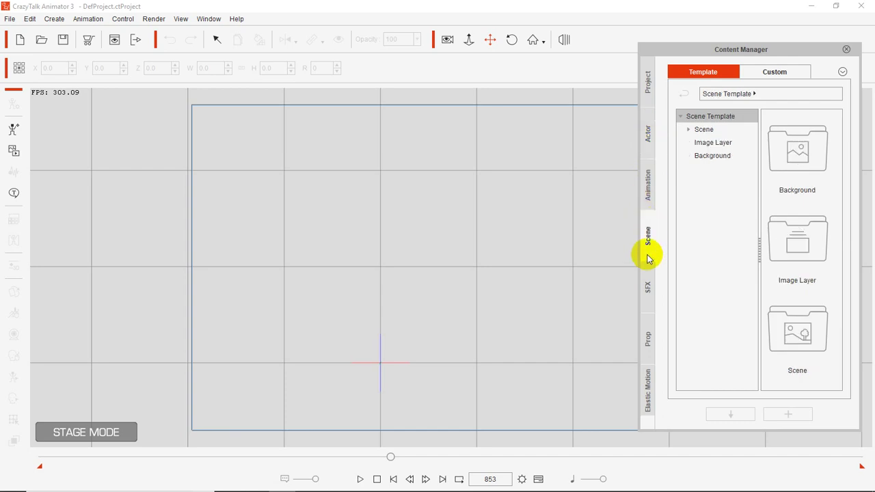
left_click(650, 290)
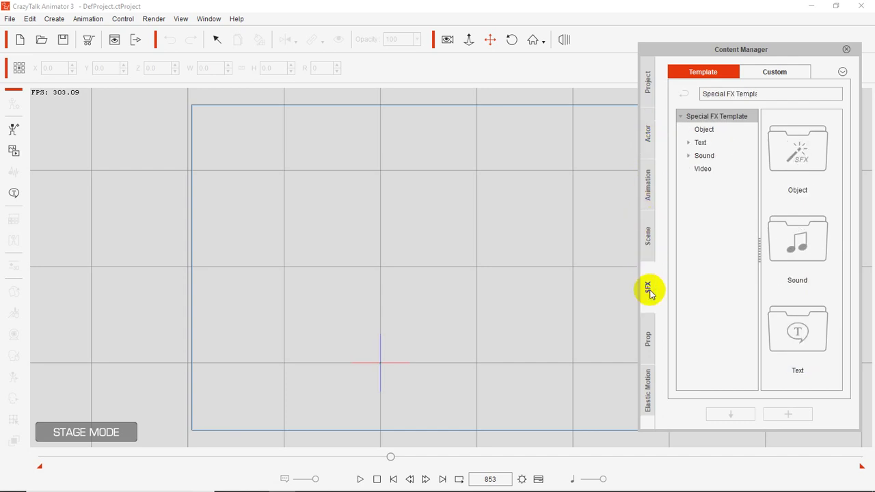
left_click(648, 335)
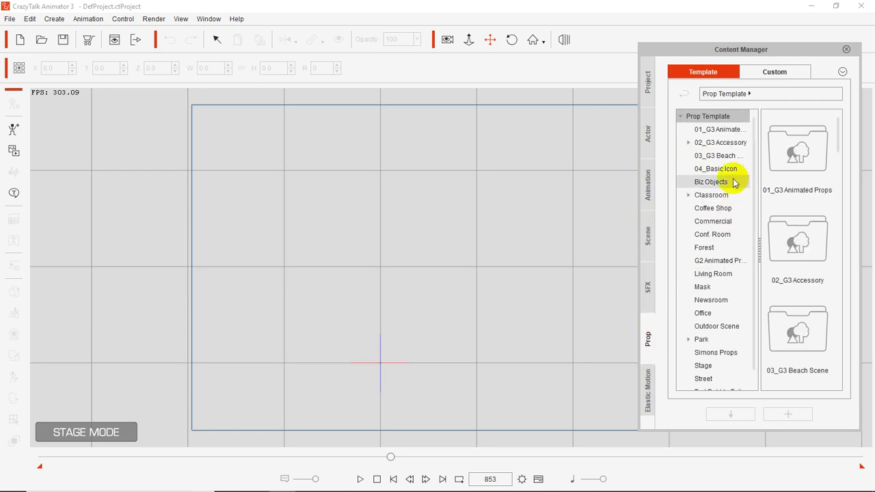
left_click(646, 386)
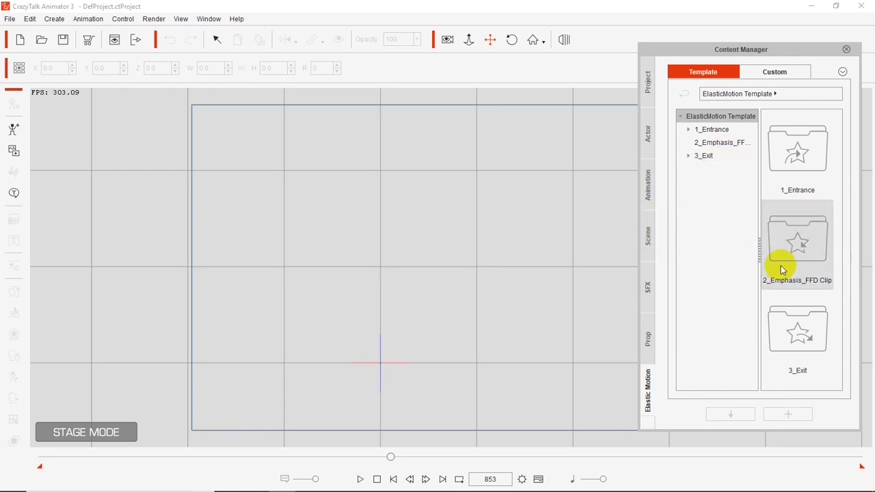
left_click(648, 189)
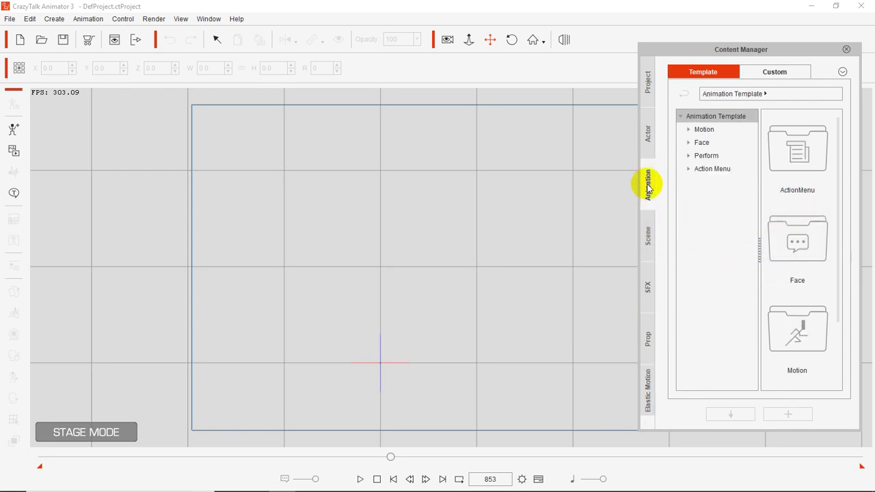
left_click(700, 129)
left_click(700, 129)
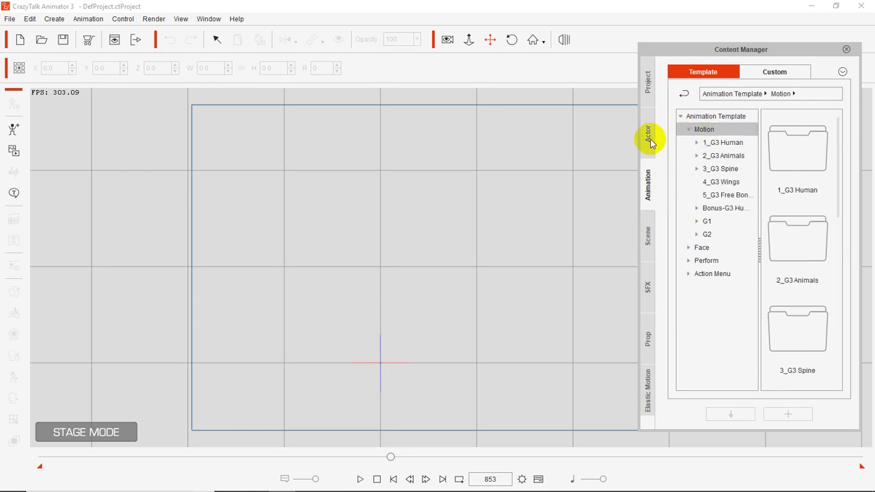
Step: Browse the 1_G3 Human characters in the Actor template library
left_click(650, 141)
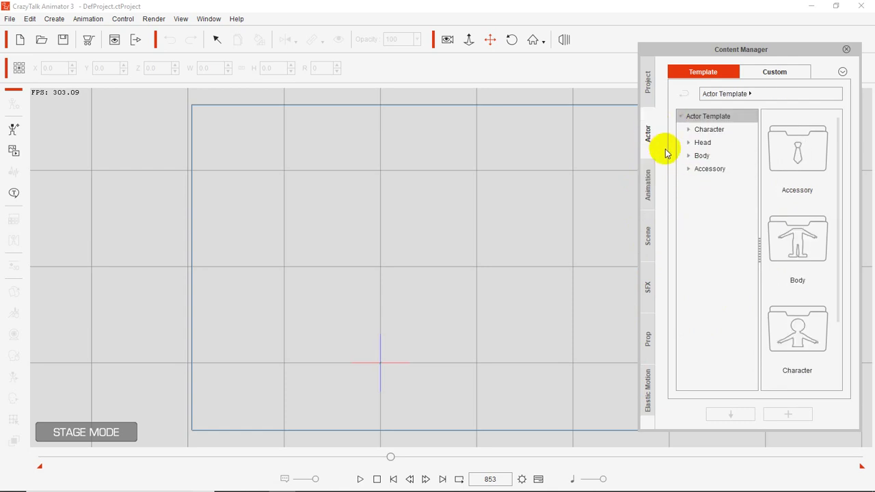
double_click(706, 132)
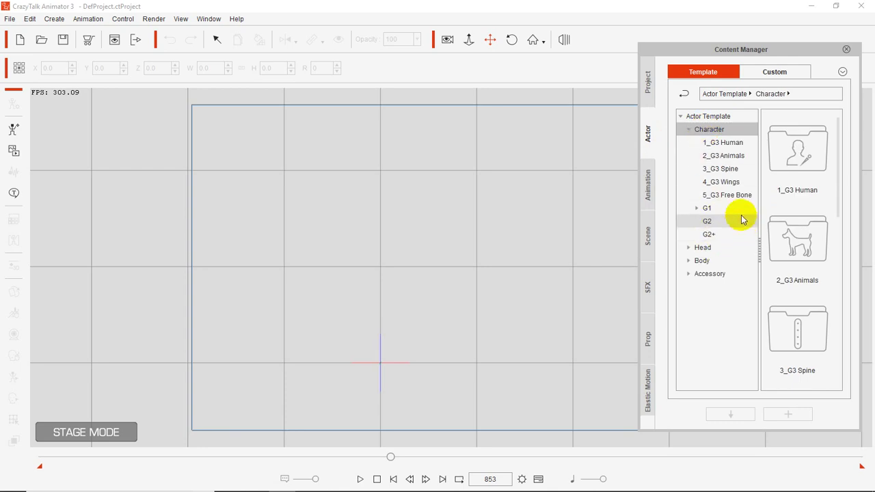
left_click(717, 149)
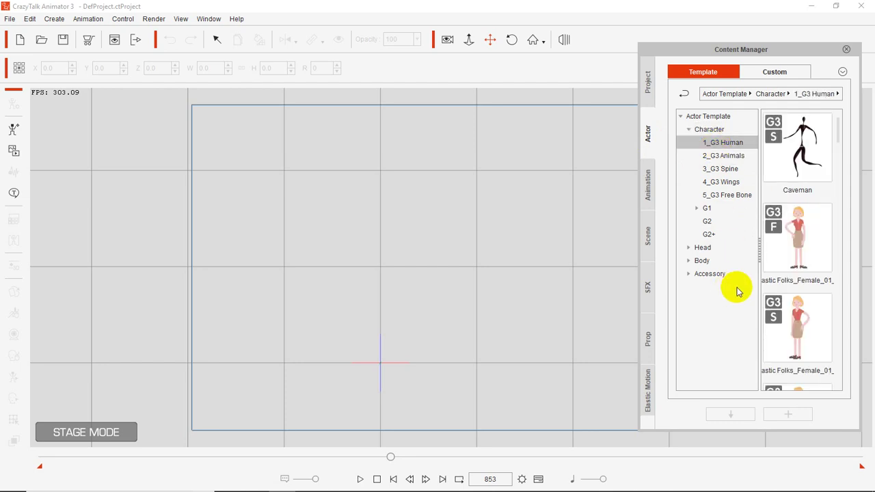
scroll(797, 301, "down", 5)
scroll(797, 306, "down", 8)
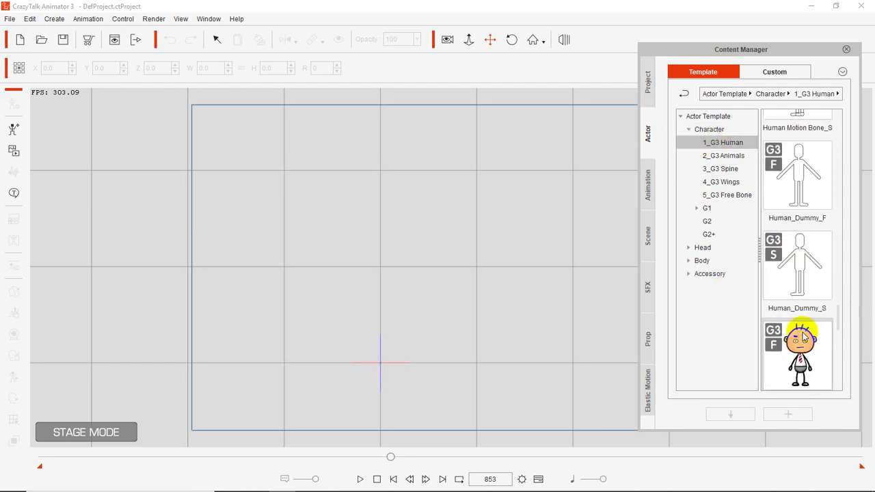
scroll(803, 335, "up", 6)
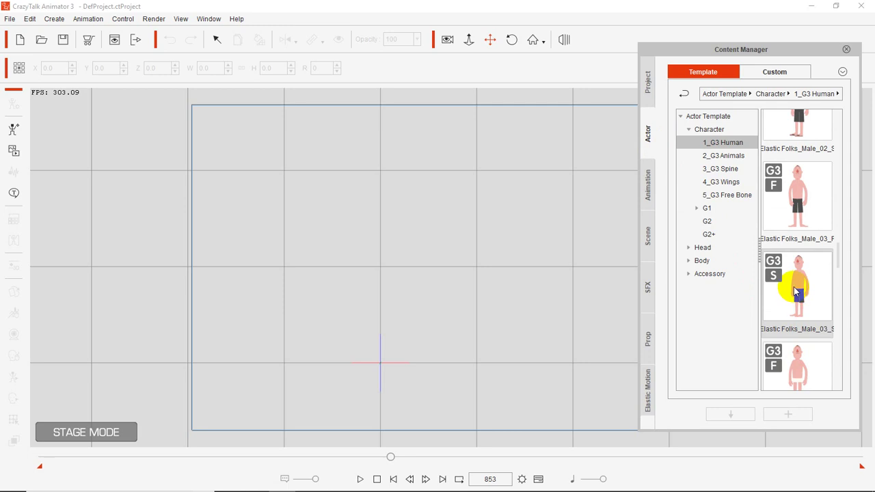
scroll(803, 306, "down", 7)
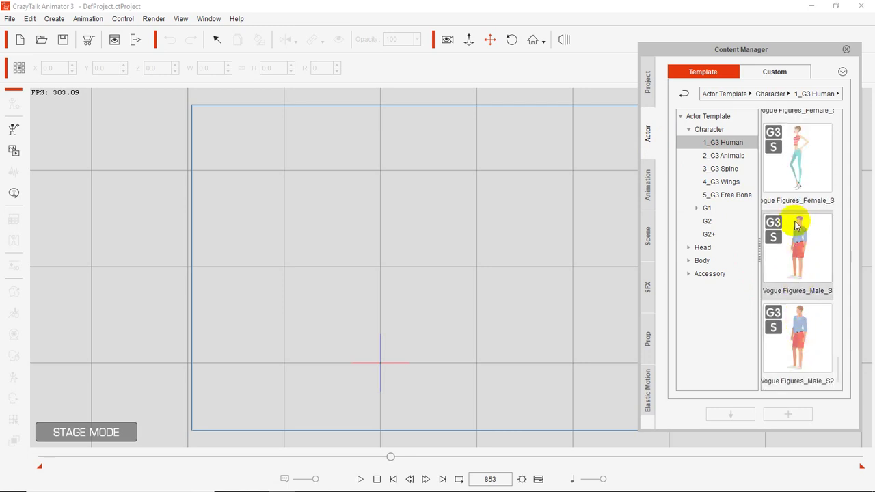
scroll(798, 232, "up", 8)
scroll(798, 246, "down", 8)
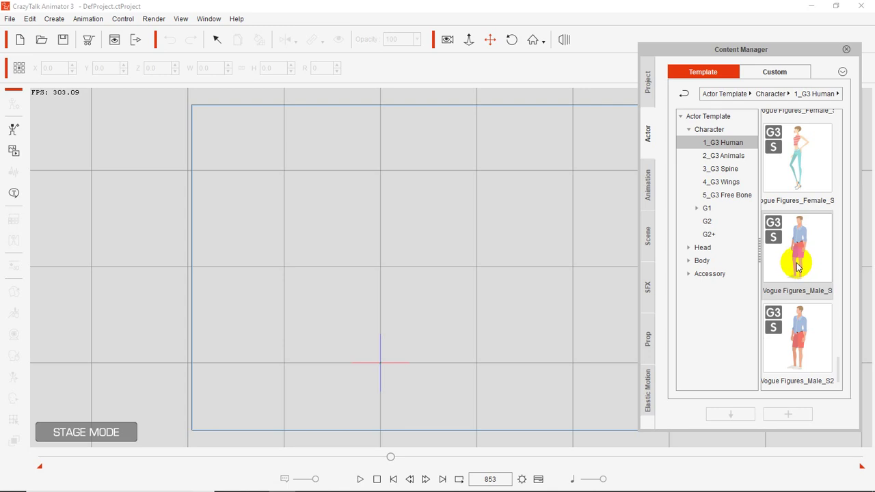
scroll(797, 266, "up", 8)
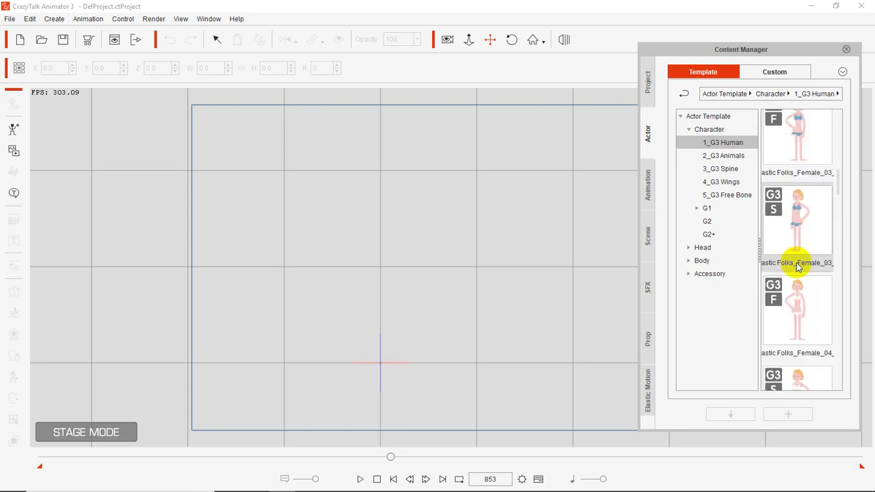
Step: Add the Vogue Figures_Male_S character from the 1_G3 Human templates to the stage
left_click_drag(707, 49, 699, 70)
scroll(783, 289, "down", 5)
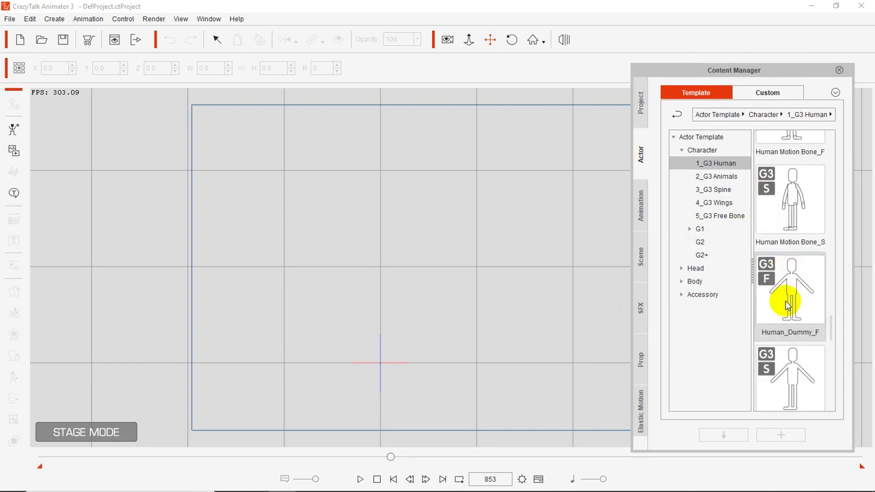
scroll(782, 287, "up", 5)
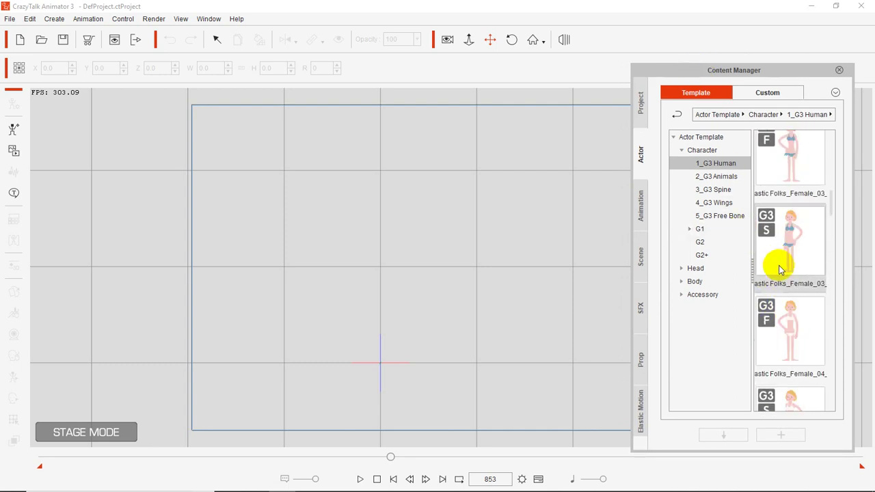
scroll(779, 270, "down", 5)
left_click(791, 281)
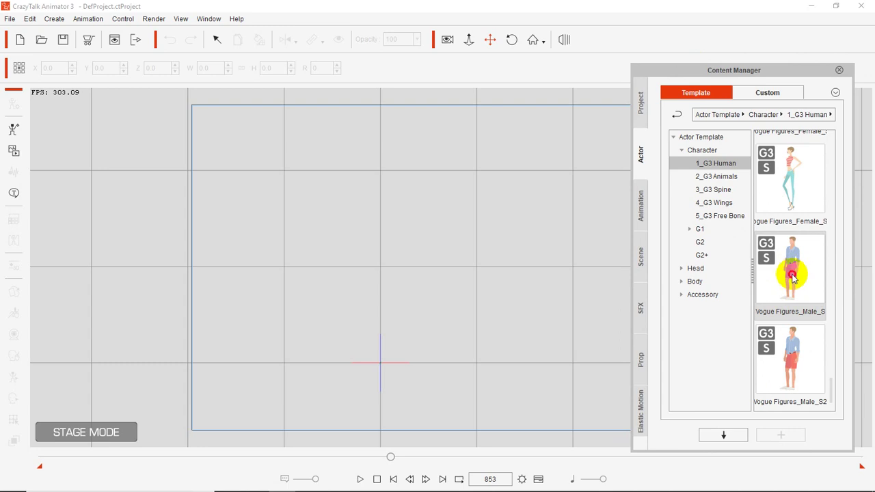
double_click(792, 273)
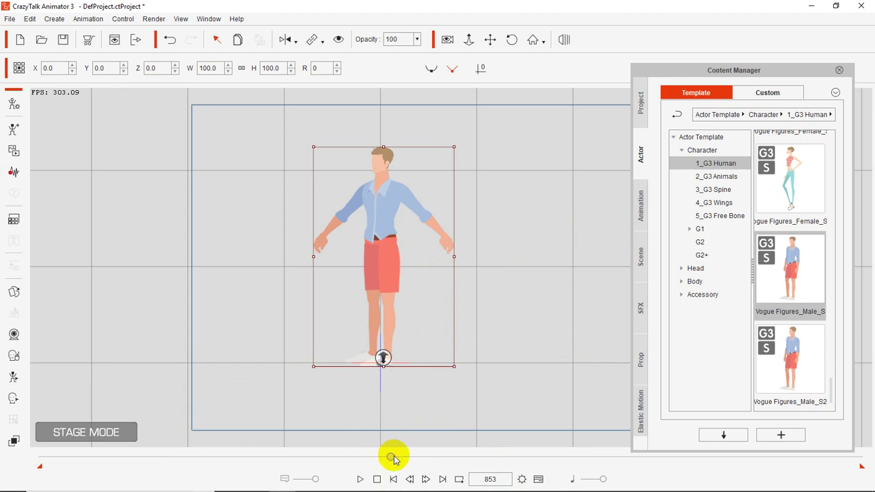
Step: Move the playhead to frame 929 and show the Timeline, placing it across the middle of the stage
left_click_drag(392, 455, 421, 456)
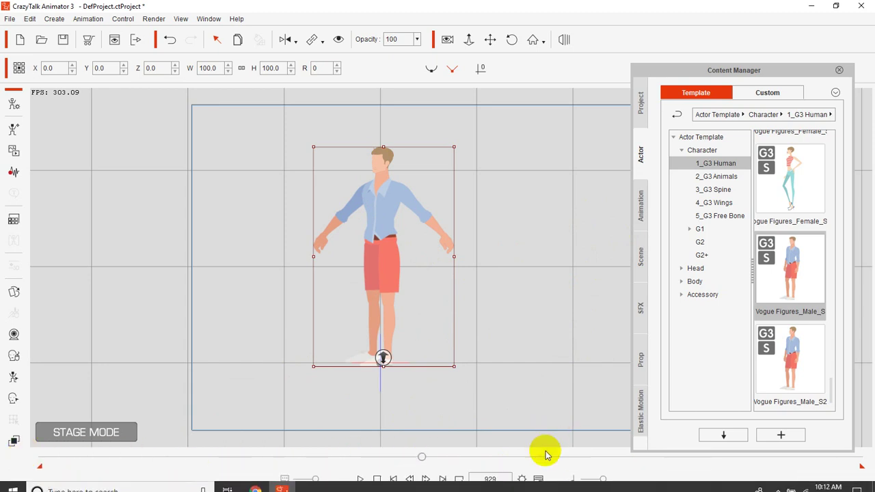
left_click(537, 480)
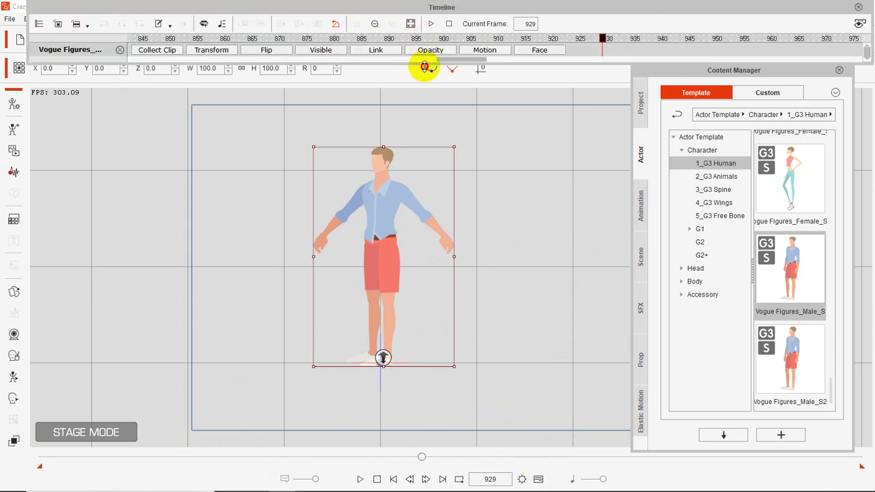
left_click_drag(424, 7, 423, 242)
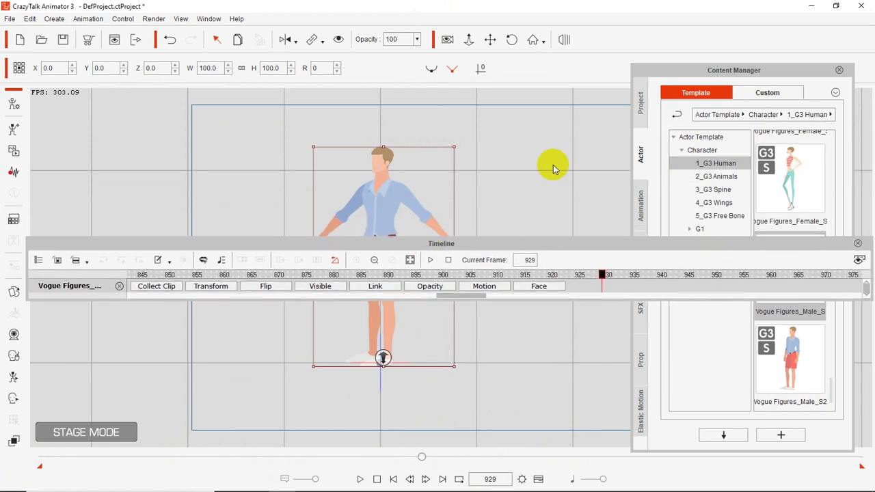
Step: Show the Scene Manager, check its G3 Actor group with Vogue Figures_Male_S, deselect the character and close the manager
left_click(207, 19)
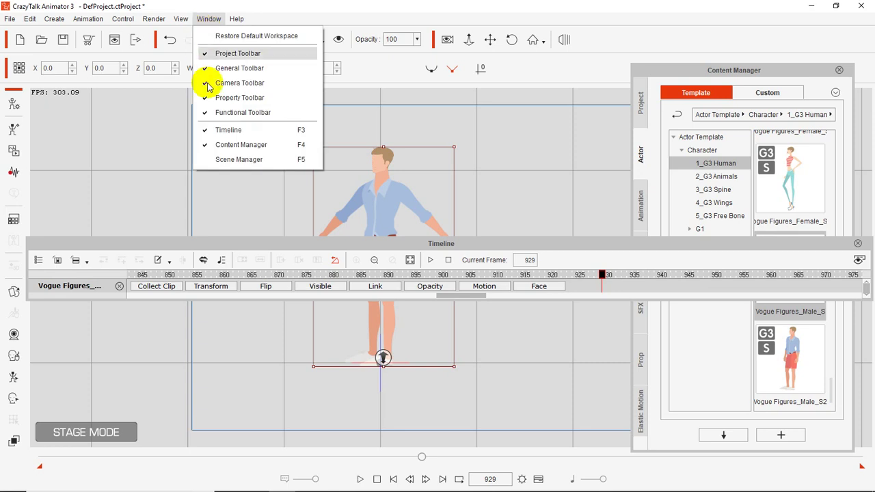
left_click(219, 160)
left_click_drag(393, 94, 498, 83)
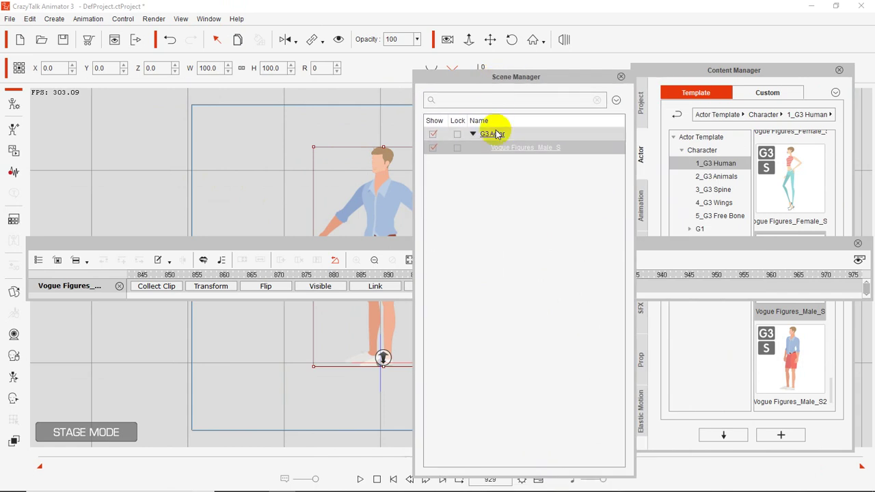
left_click(496, 133)
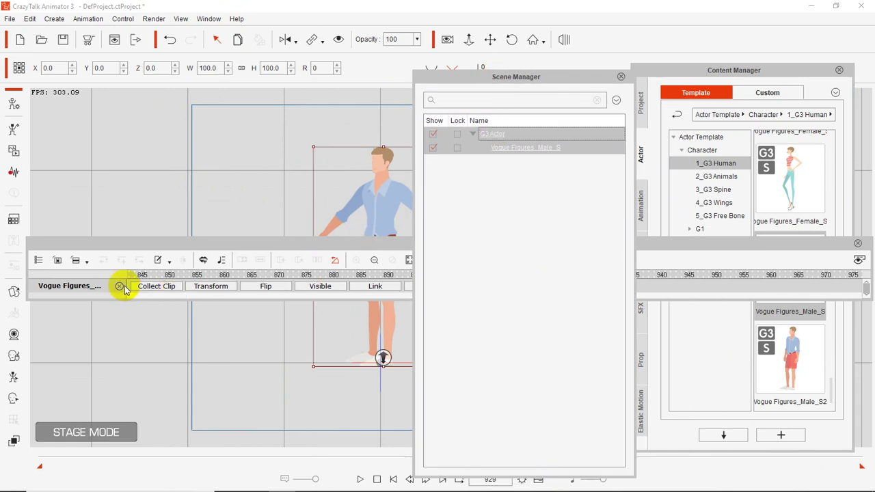
left_click(87, 288)
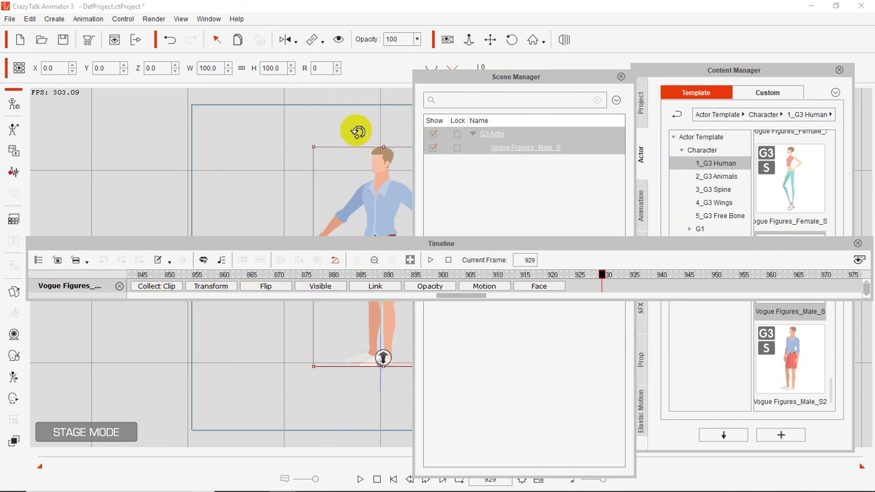
left_click(402, 127)
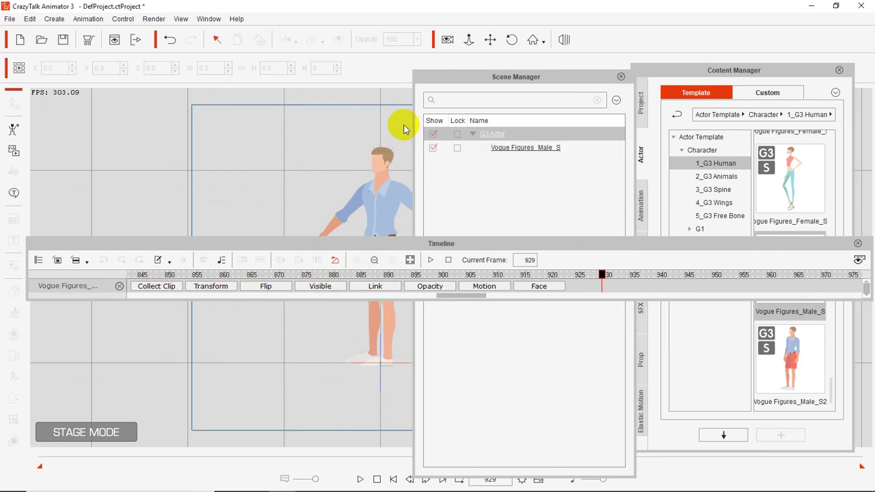
left_click(622, 78)
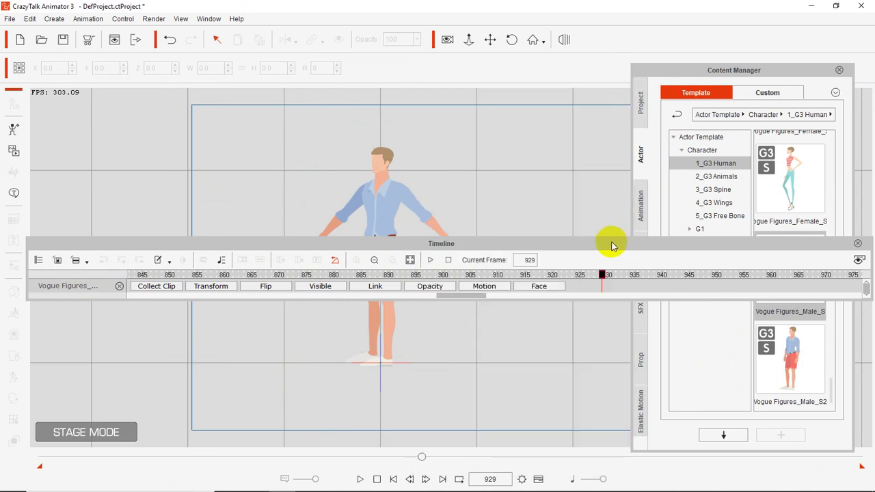
Step: Lower the Timeline and apply the Jump_02(1S) motion from the 1_G3 Human Elastic Folks_Side Move templates to the character
left_click_drag(611, 241, 615, 371)
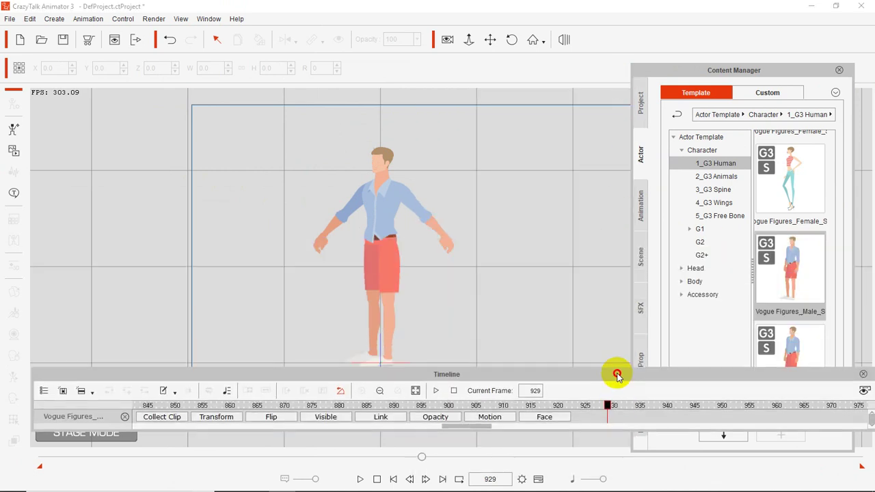
left_click(639, 208)
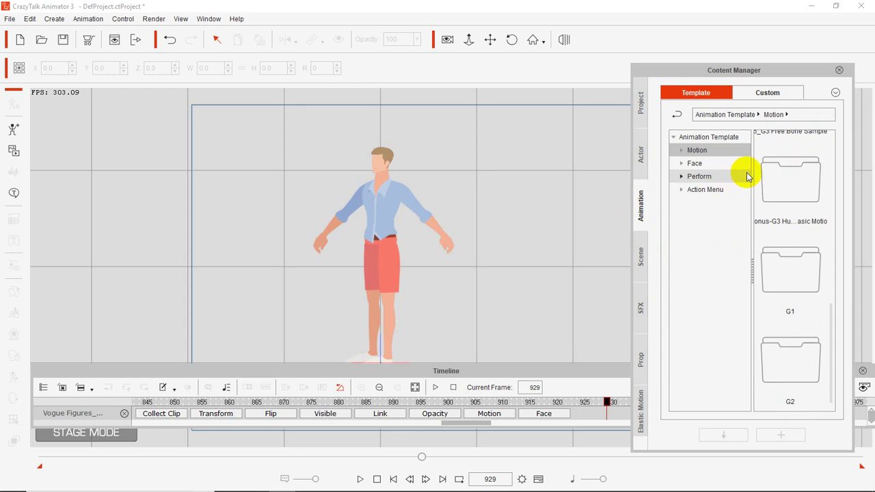
double_click(695, 152)
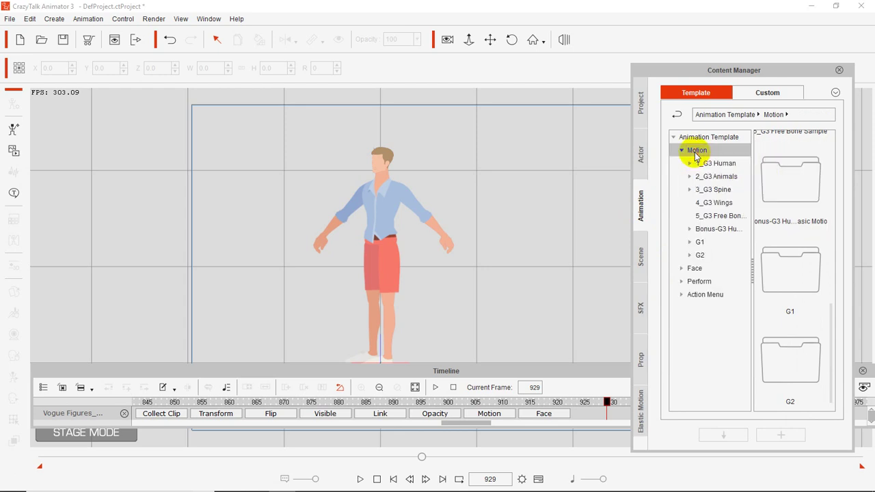
double_click(715, 164)
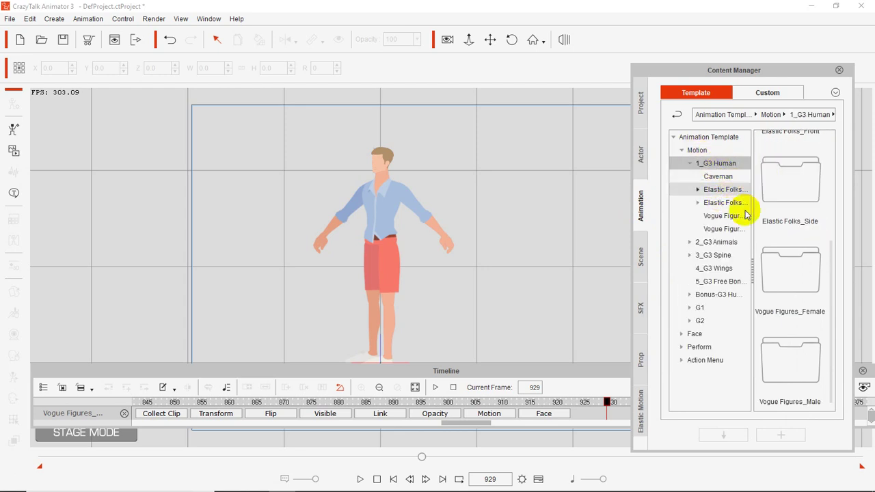
double_click(782, 188)
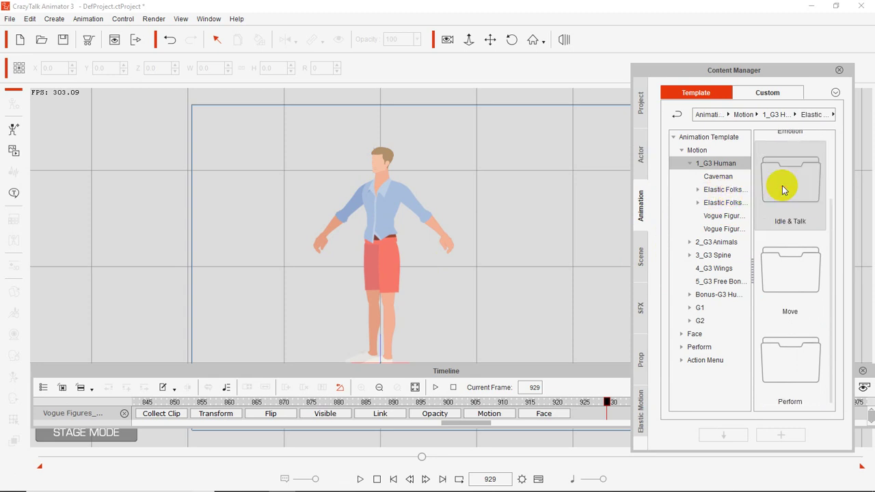
double_click(780, 278)
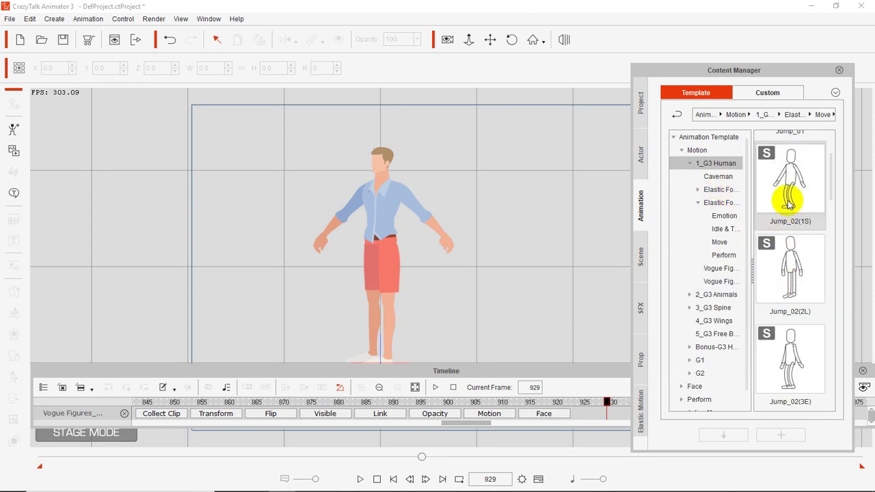
left_click_drag(790, 188, 385, 226)
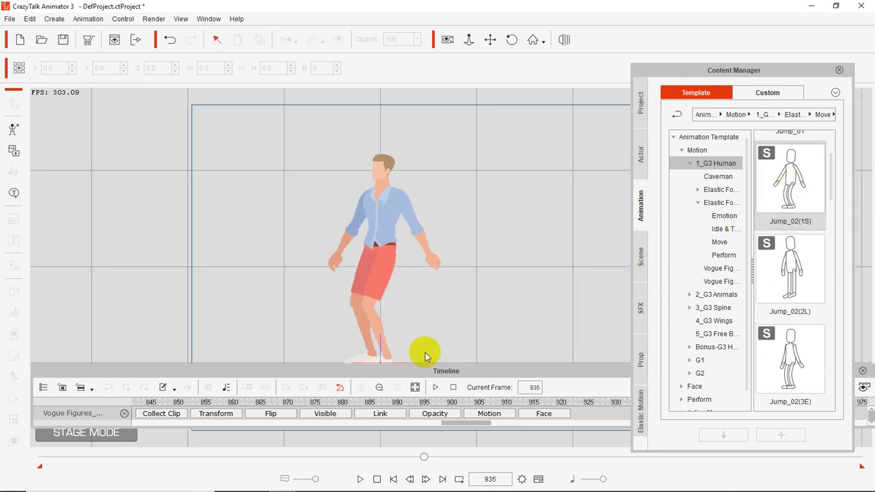
Step: Place the Timeline across the middle of the stage and expand the Motion track of the Vogue Figures character
left_click_drag(433, 369, 500, 212)
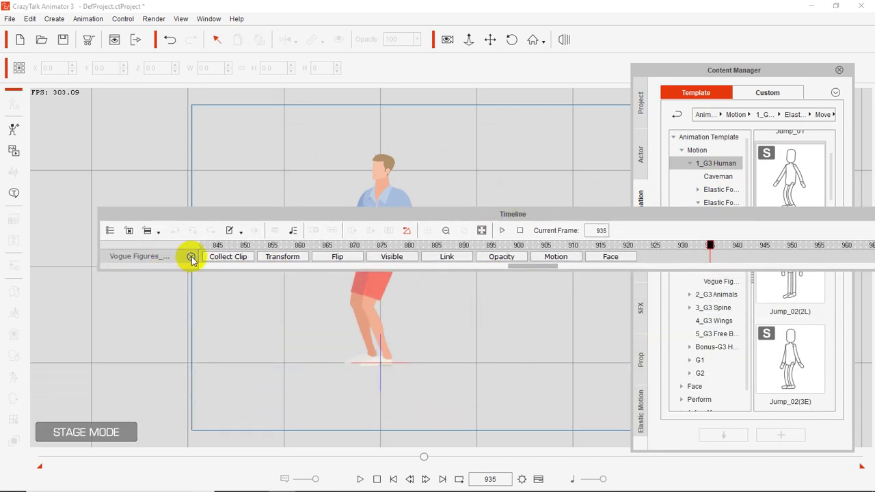
left_click(168, 258)
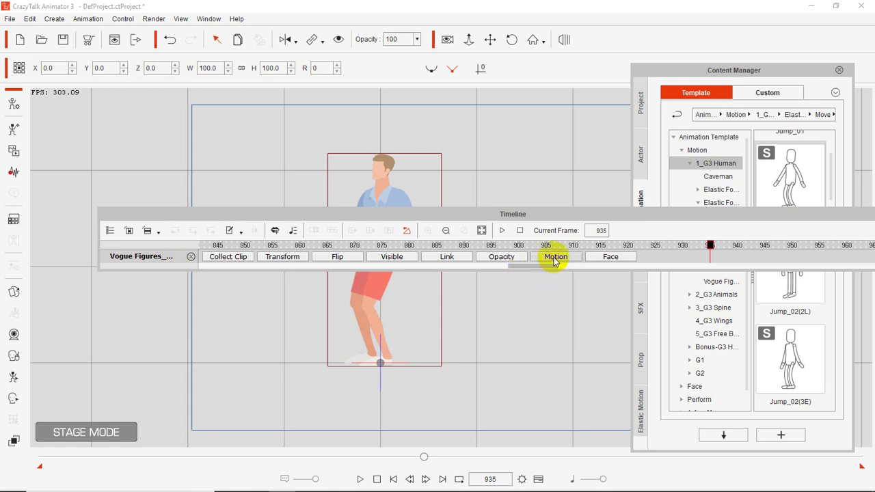
left_click(555, 259)
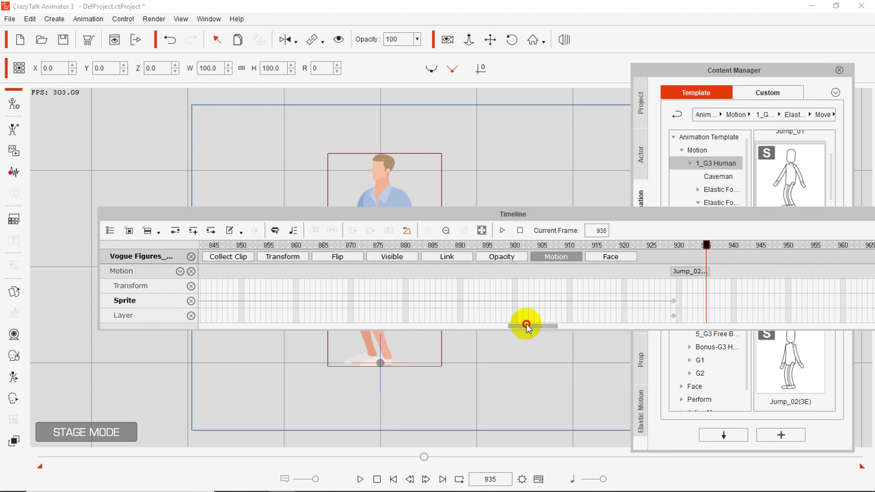
mouse_move(526, 326)
left_mouse_down()
mouse_move(203, 327)
mouse_move(533, 336)
mouse_move(518, 336)
left_mouse_up()
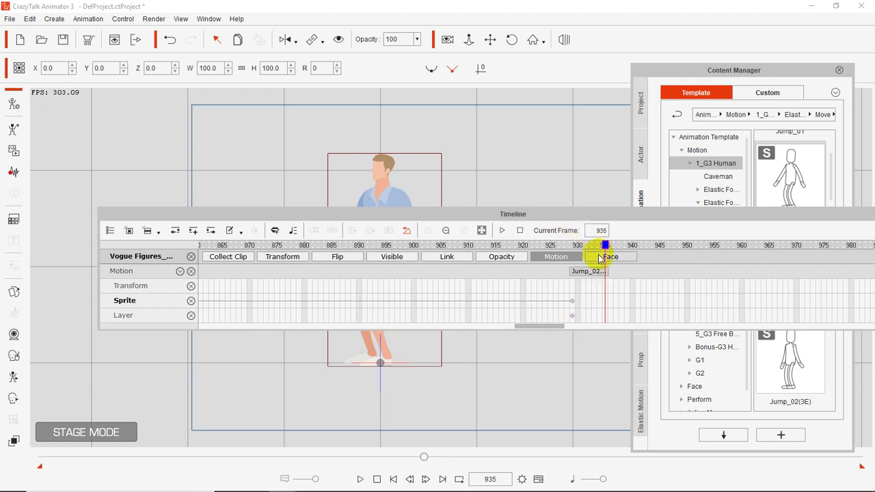
Step: Scrub the playhead back to frame 907, and return it to the keys at frame 929
left_click_drag(605, 247, 199, 259)
left_click_drag(553, 318, 451, 318)
left_click_drag(534, 326, 513, 339)
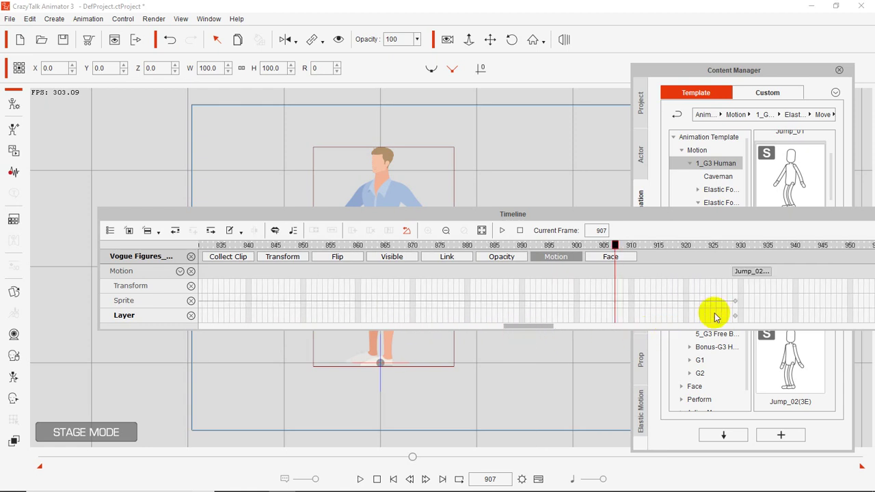
left_click(735, 306)
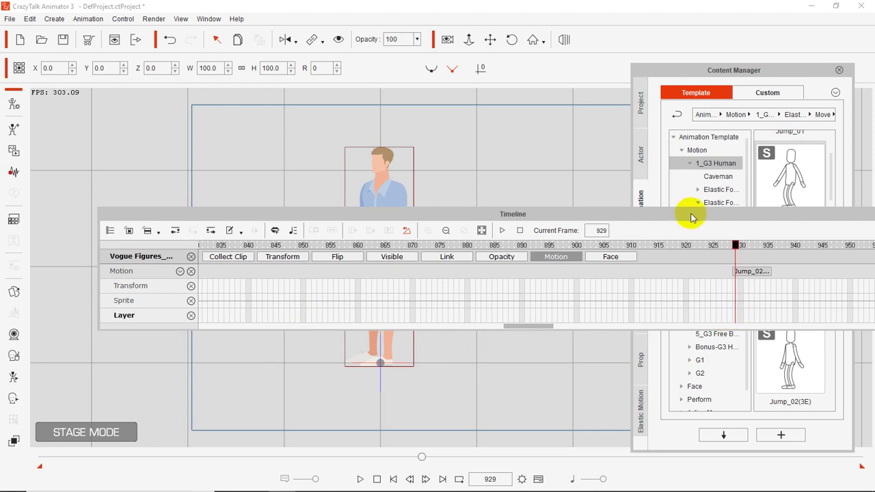
Step: Lower the Timeline, browse the Move motion templates and apply the Run(3E) motion to the character at frame 929
left_click_drag(691, 215, 677, 376)
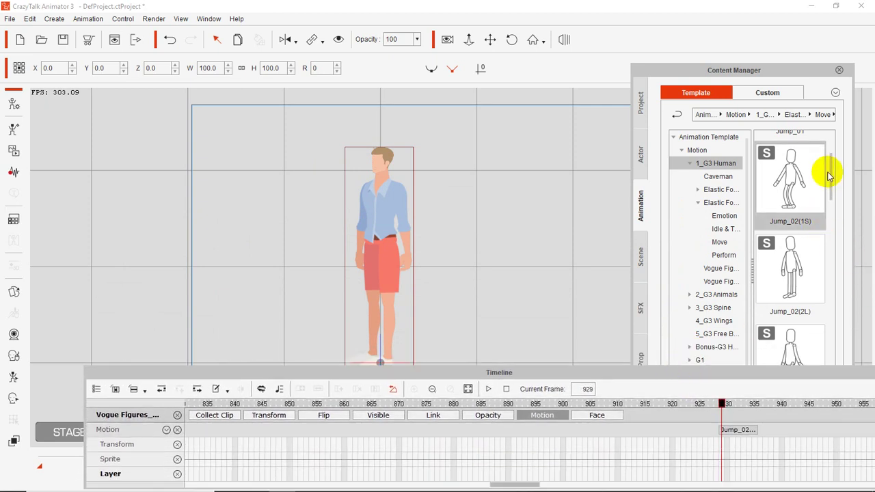
left_click_drag(829, 171, 831, 209)
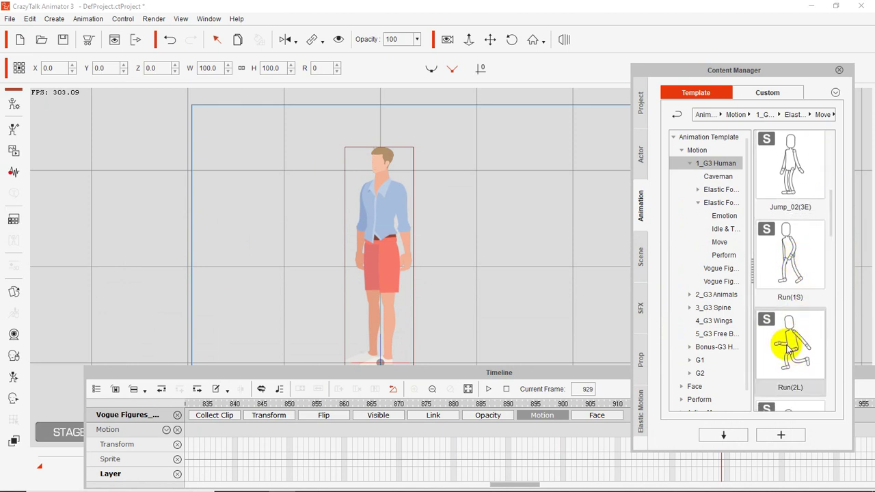
scroll(787, 349, "down", 6)
scroll(791, 338, "up", 3)
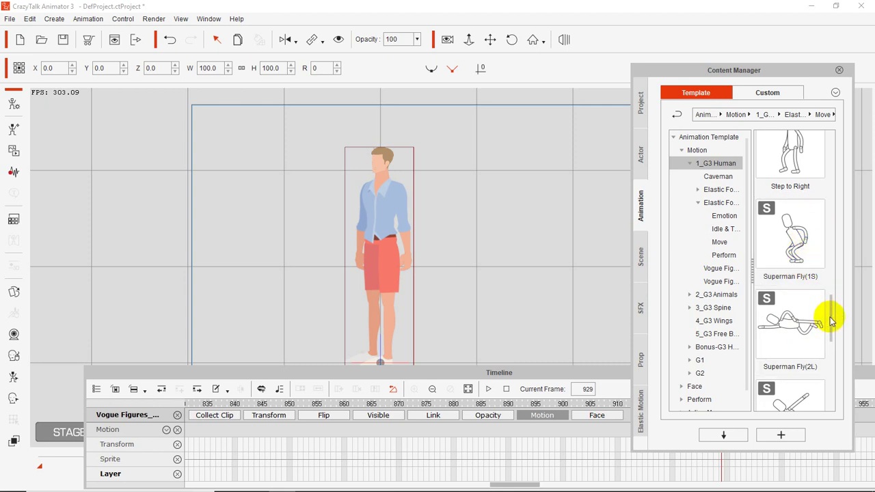
left_click_drag(829, 318, 387, 267)
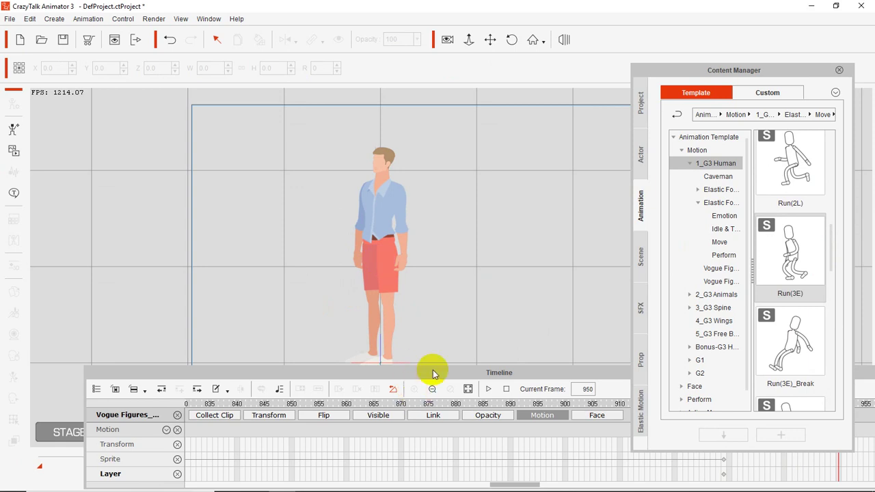
Step: Bring the Timeline back across the stage and move the playhead to the Sprite key at frame 929
left_click_drag(432, 370, 367, 212)
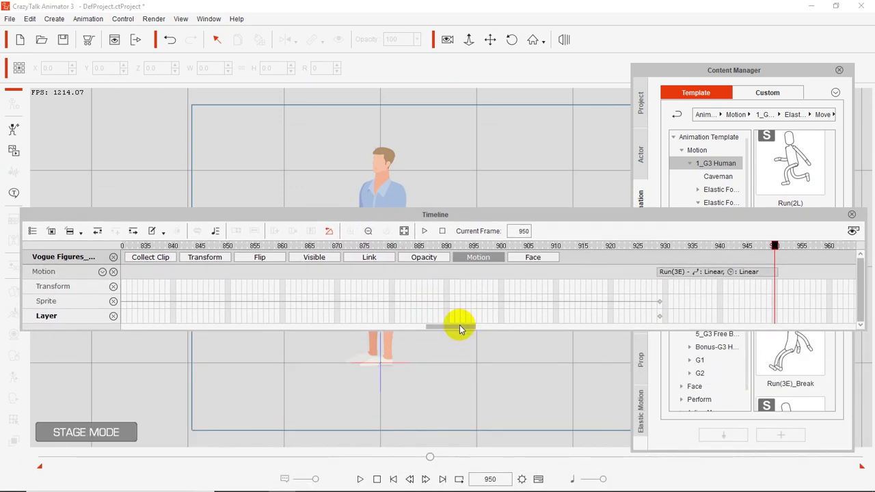
mouse_move(460, 329)
left_mouse_down()
mouse_move(171, 326)
mouse_move(465, 341)
left_mouse_up()
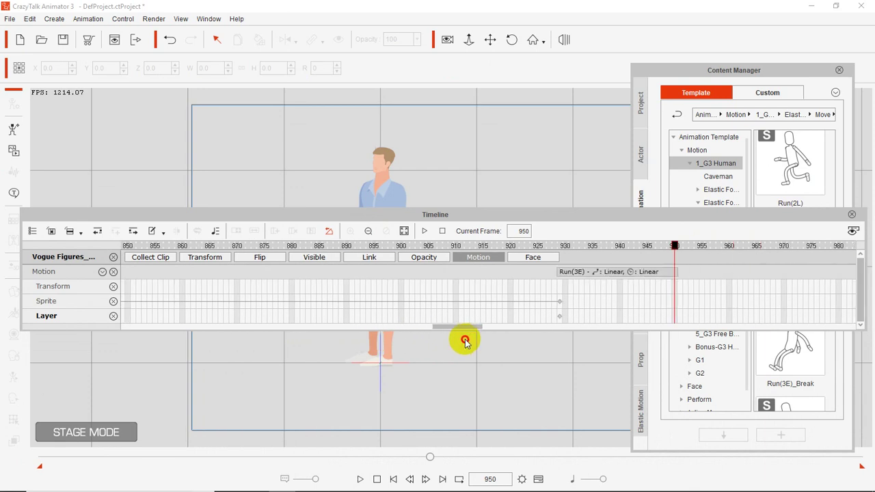
left_click(560, 304)
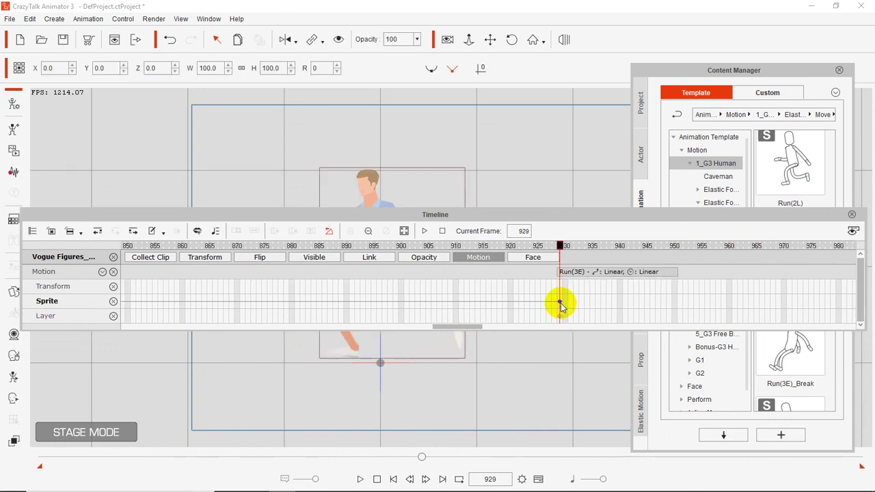
Step: Lower the Timeline to uncover the character, play the animation and pause it at frame 1175
left_click_drag(474, 328, 153, 327)
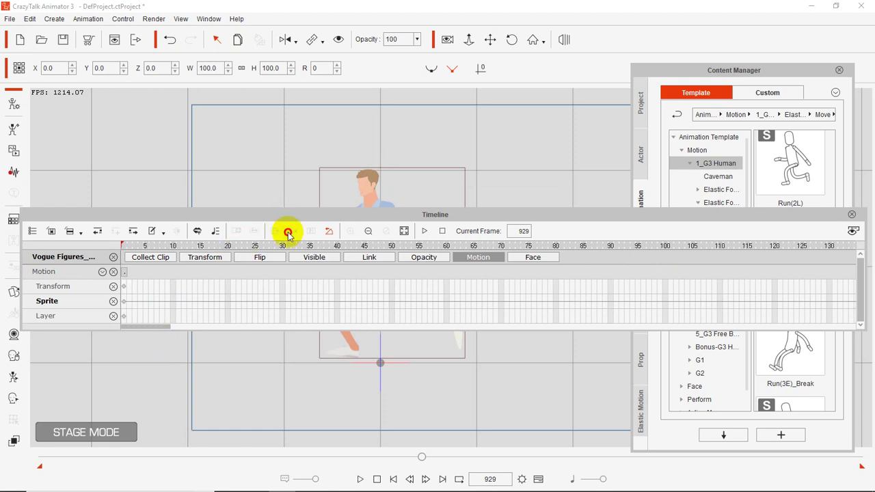
left_click_drag(280, 214, 326, 298)
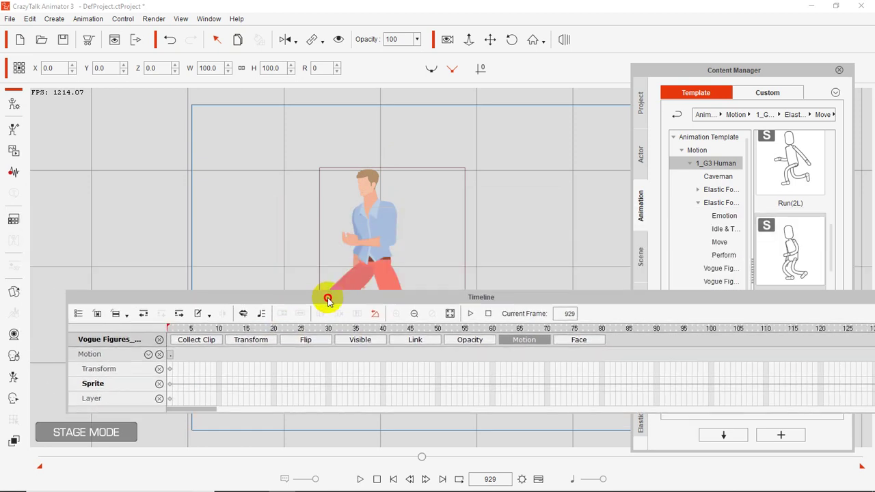
left_click(471, 314)
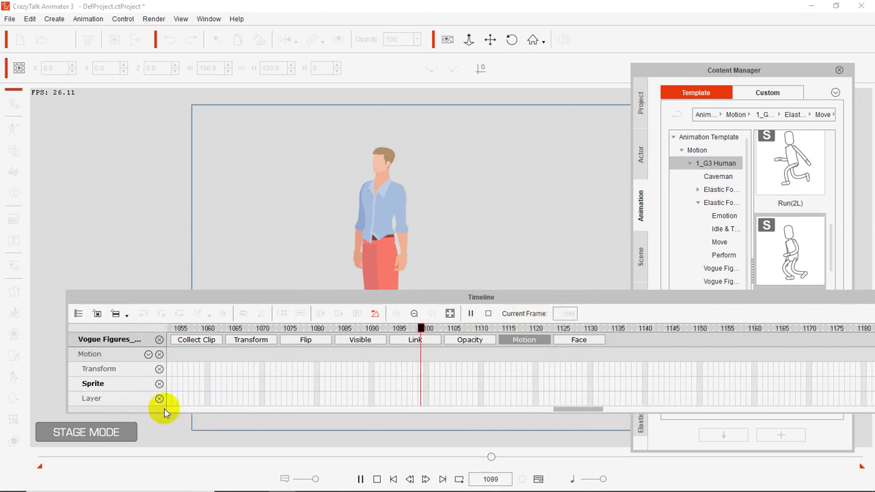
left_click_drag(592, 406, 531, 402)
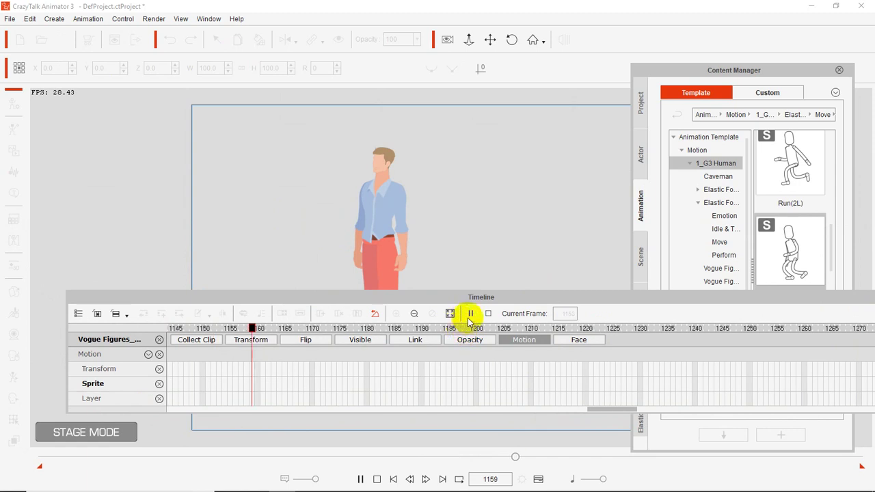
left_click(469, 315)
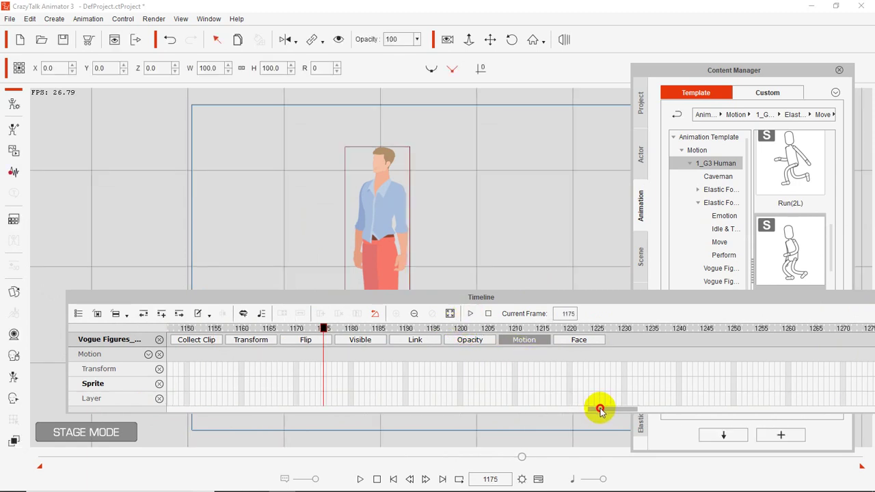
Step: Return the playhead to the Sprite key at frame 929 and apply the Run(2L) motion template to the character
left_click_drag(598, 409, 540, 421)
left_click(370, 384)
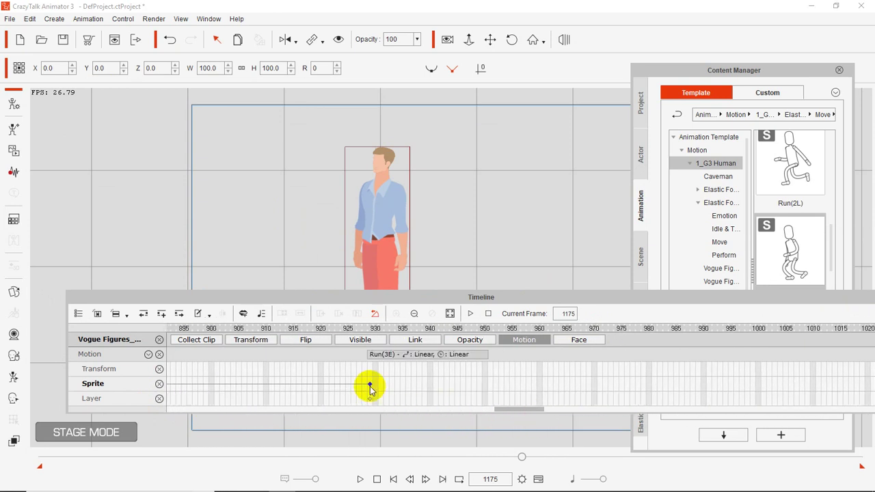
left_click(369, 387)
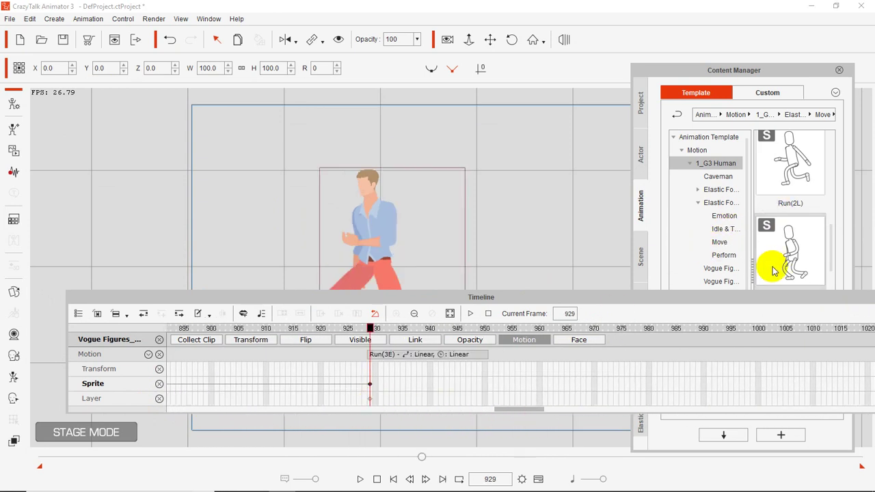
left_click_drag(744, 311, 732, 381)
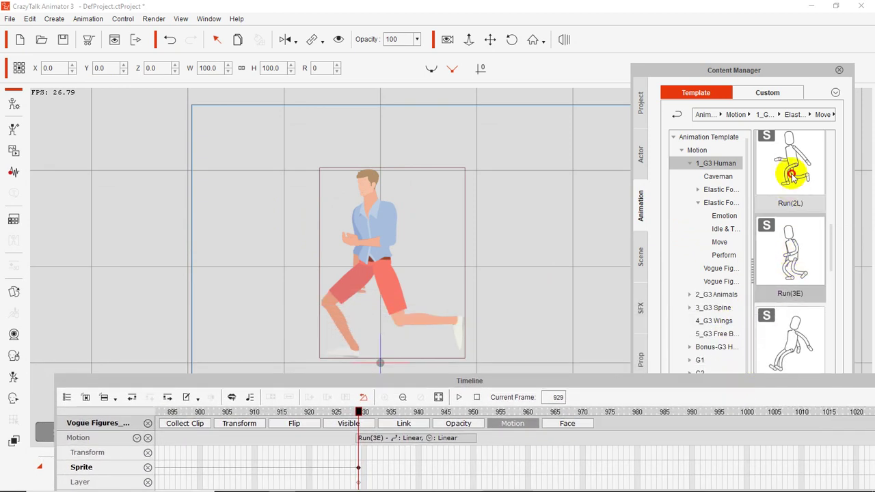
left_click_drag(791, 175, 350, 261)
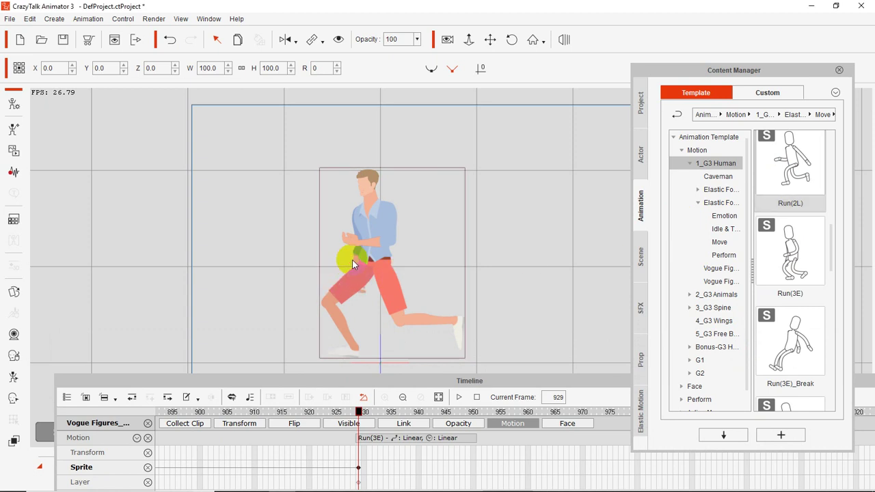
Step: Apply the Run(2L) motion to the character, raise the Timeline and select its clip at frame 936
left_click_drag(772, 171, 389, 216)
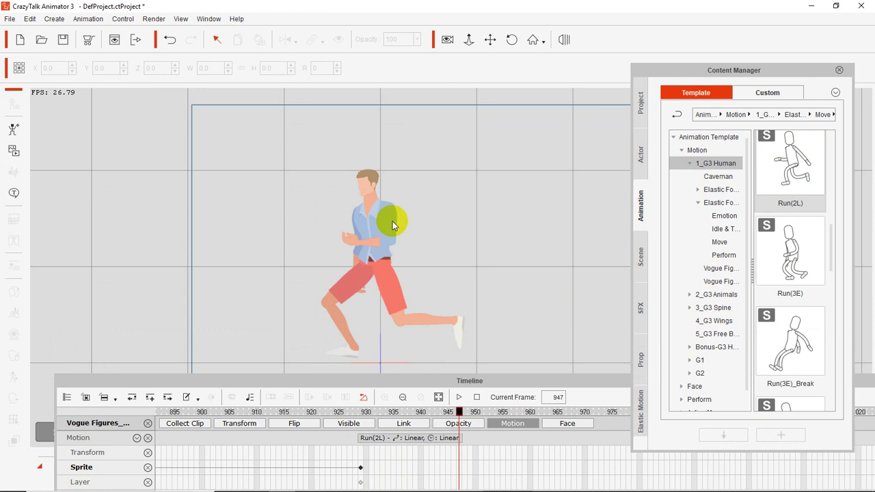
left_click_drag(442, 381, 450, 260)
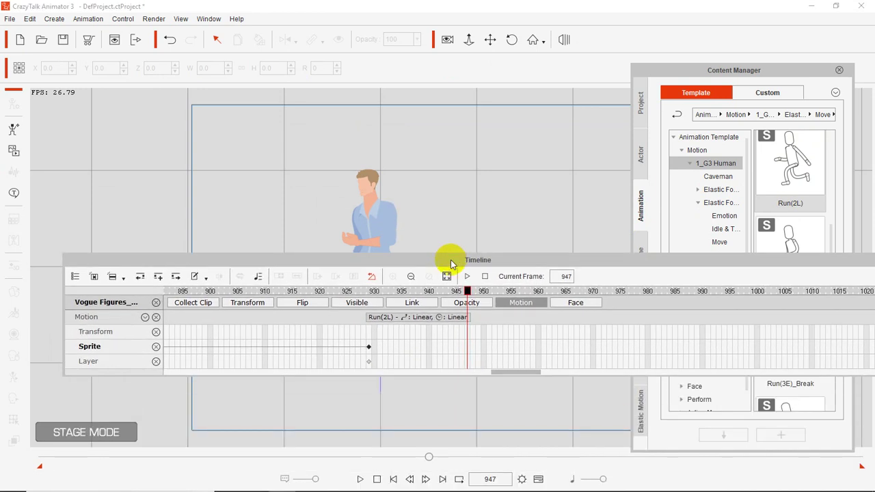
left_click(405, 321)
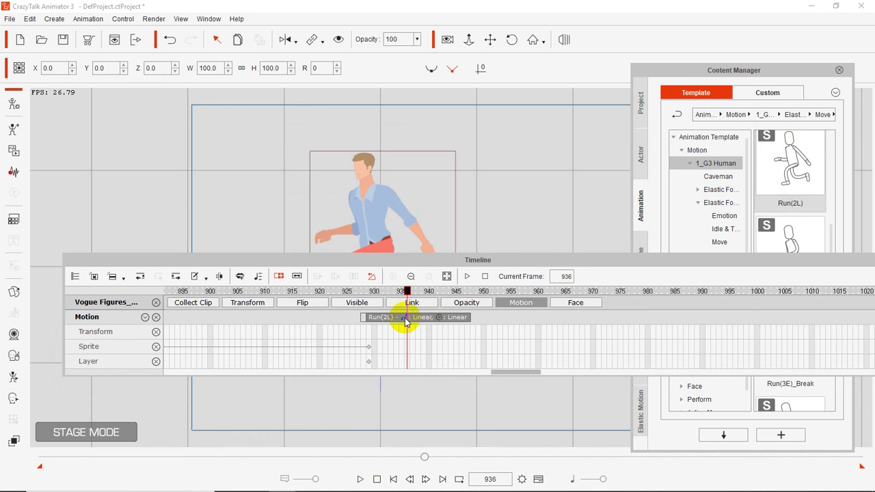
Step: Apply the Superman Fly(3E) motion template to the character at frame 936 and bring its clip into view on the Timeline
left_click_drag(564, 259, 460, 350)
scroll(802, 250, "down", 3)
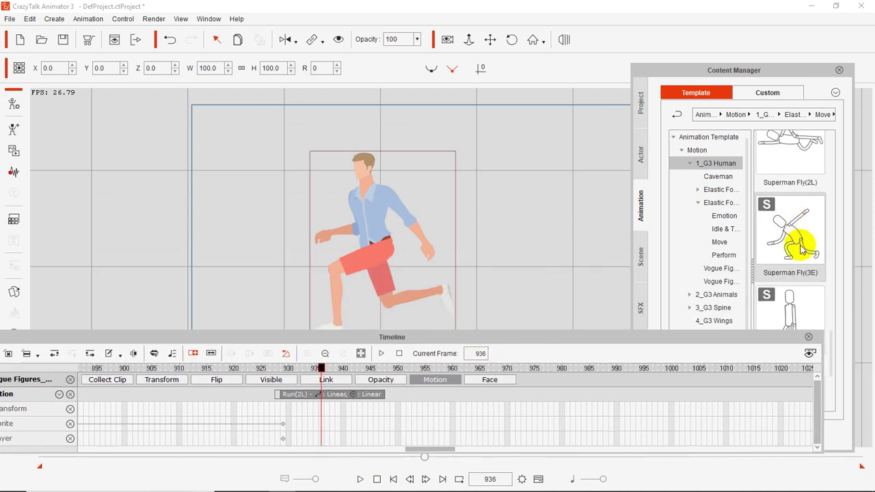
left_click_drag(798, 249, 386, 242)
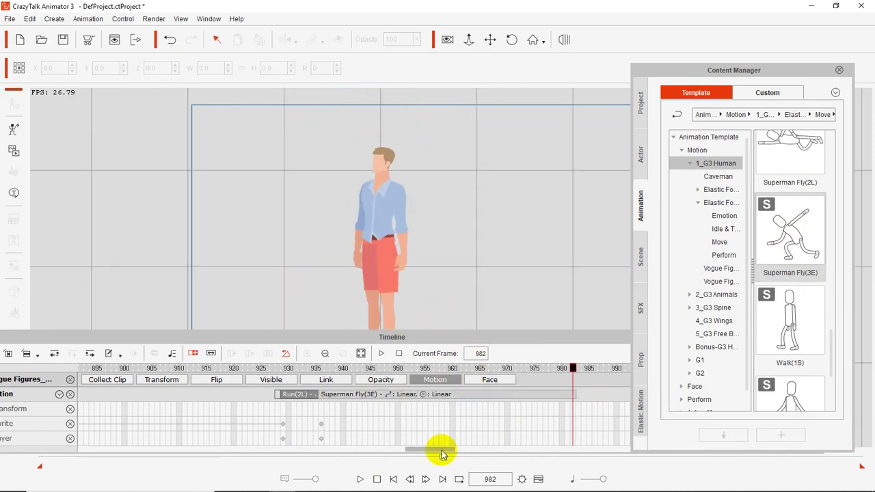
mouse_move(442, 452)
left_mouse_down()
mouse_move(462, 449)
mouse_move(454, 452)
left_mouse_up()
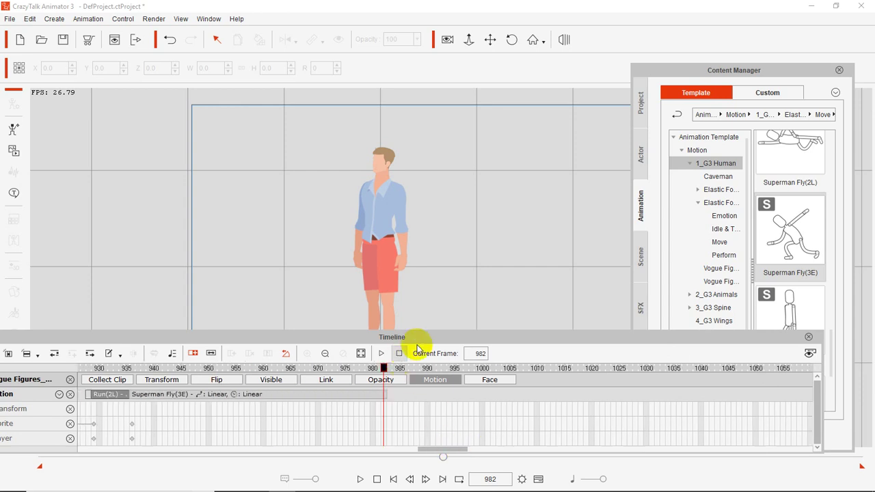
left_click_drag(431, 339, 508, 322)
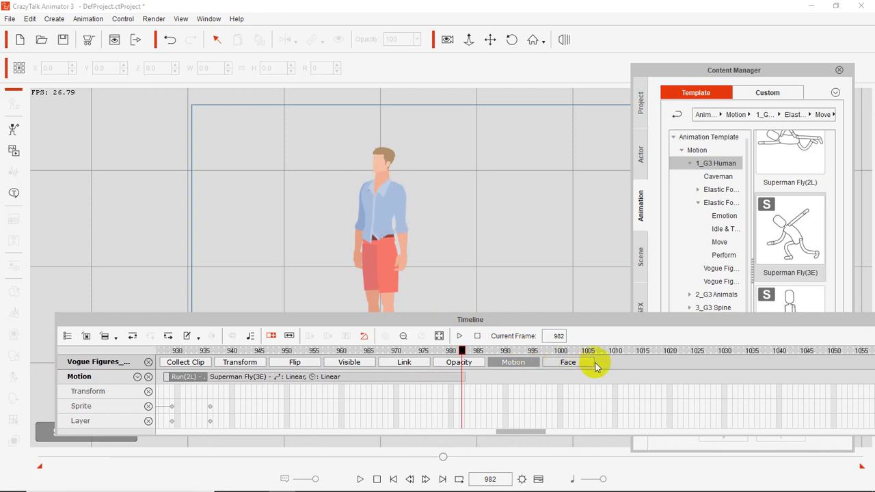
Step: Show the character's Face tracks in the Timeline to look at them, and hide them again
left_click(571, 363)
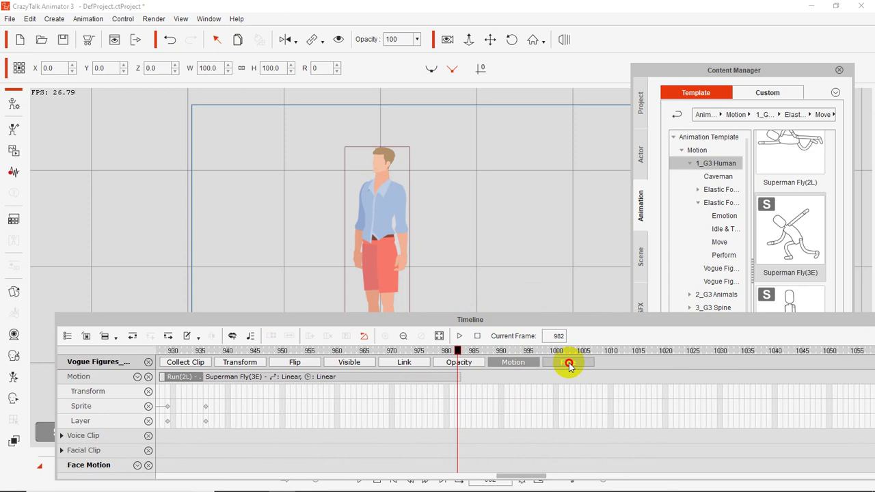
left_click(569, 364)
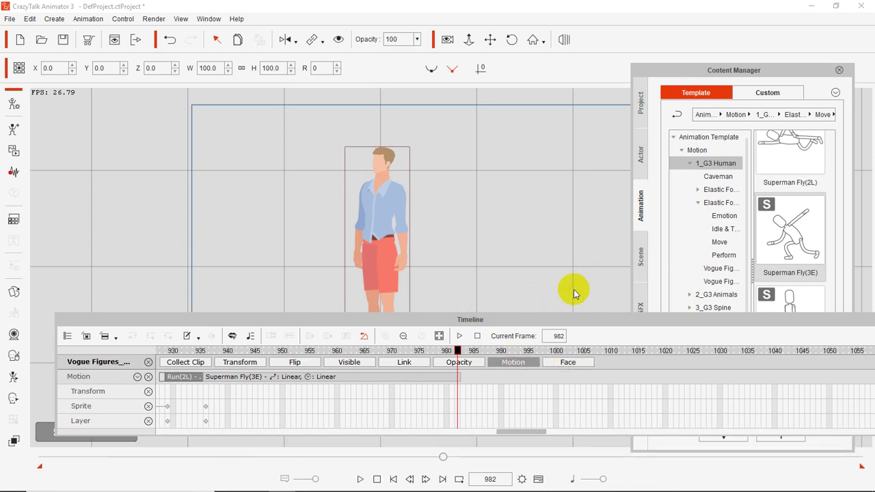
left_click_drag(585, 325, 575, 326)
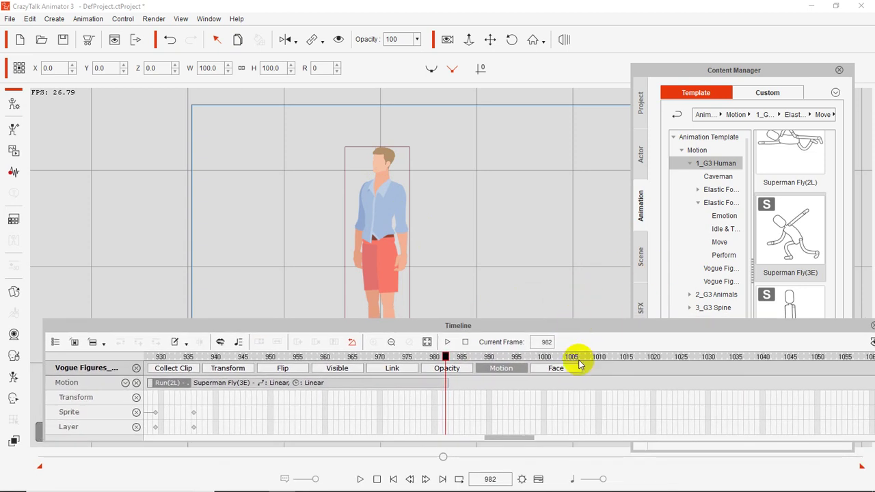
Step: Open the Face Puppet and choose the second face animation profile with its third full face control
left_click(14, 357)
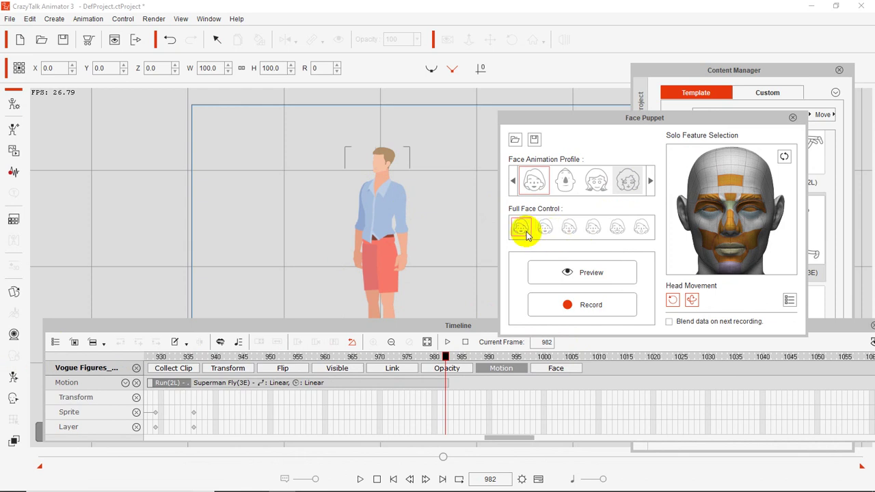
left_click(561, 186)
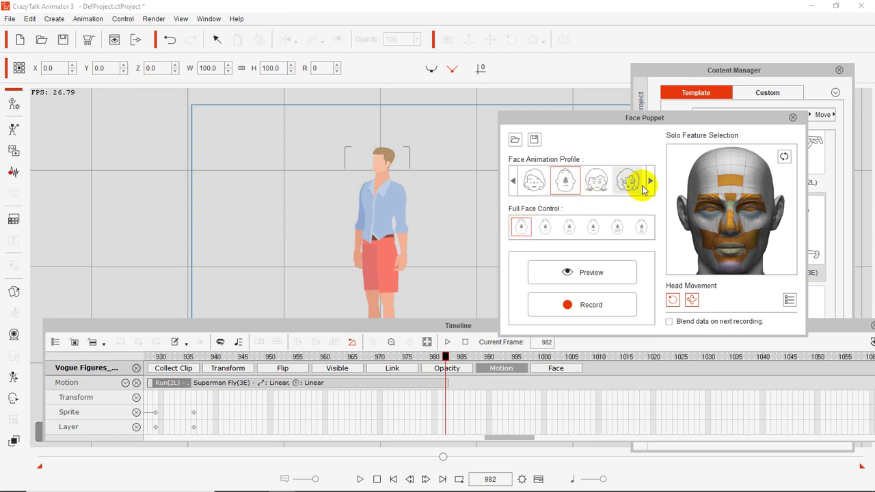
left_click(529, 233)
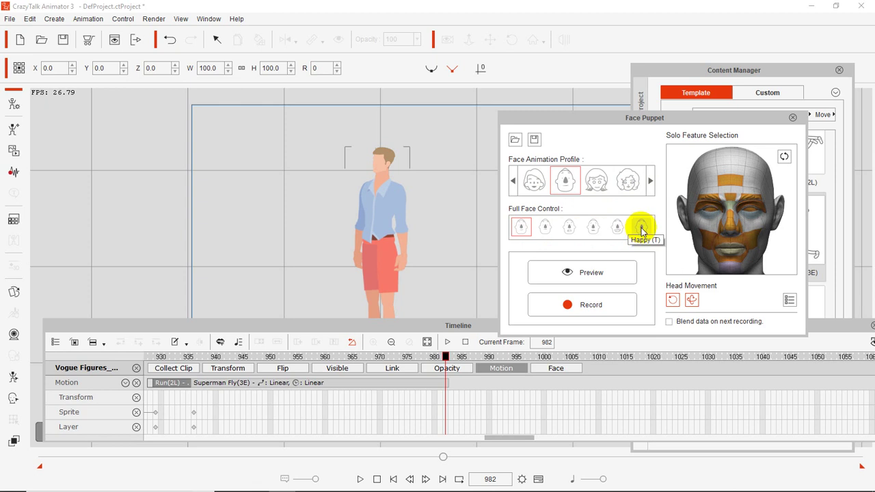
left_click(570, 231)
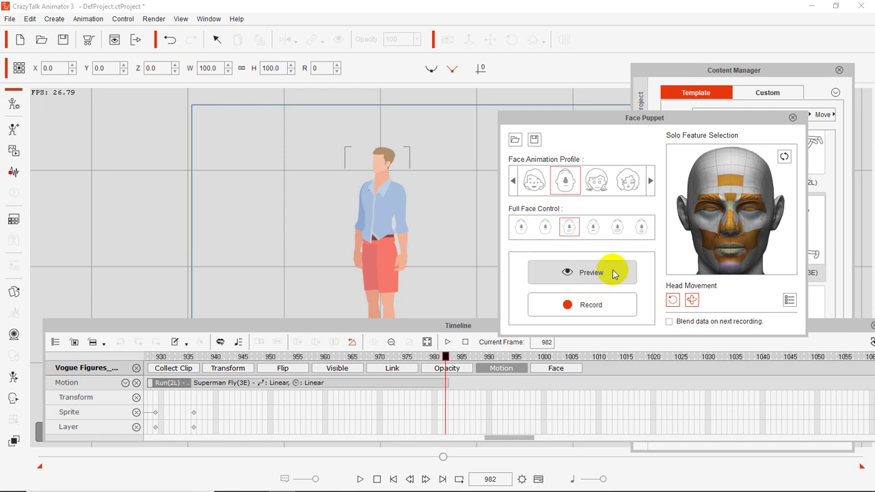
Step: Record a face puppet performance from frame 982 to frame 1174, steering the face with pointer movement
left_click(590, 308)
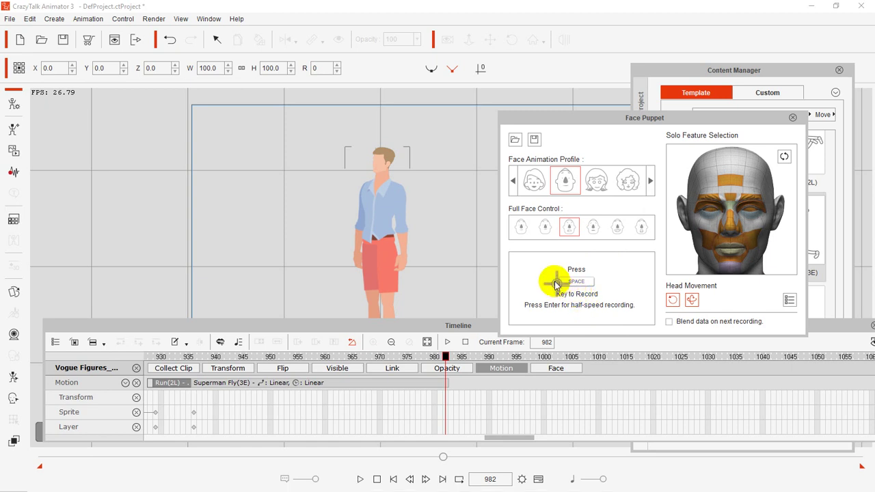
key("space")
mouse_move(477, 200)
left_mouse_down()
mouse_move(332, 124)
mouse_move(319, 180)
mouse_move(422, 240)
mouse_move(456, 197)
mouse_move(465, 169)
mouse_move(394, 203)
mouse_move(350, 176)
mouse_move(382, 139)
mouse_move(412, 152)
mouse_move(418, 190)
mouse_move(339, 201)
mouse_move(329, 188)
mouse_move(392, 160)
mouse_move(423, 207)
mouse_move(343, 230)
mouse_move(431, 204)
mouse_move(435, 228)
left_mouse_up()
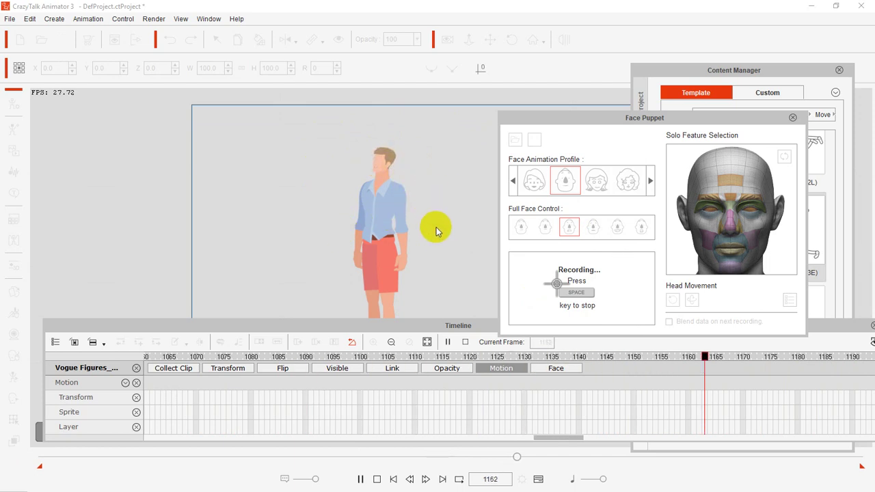
key("space")
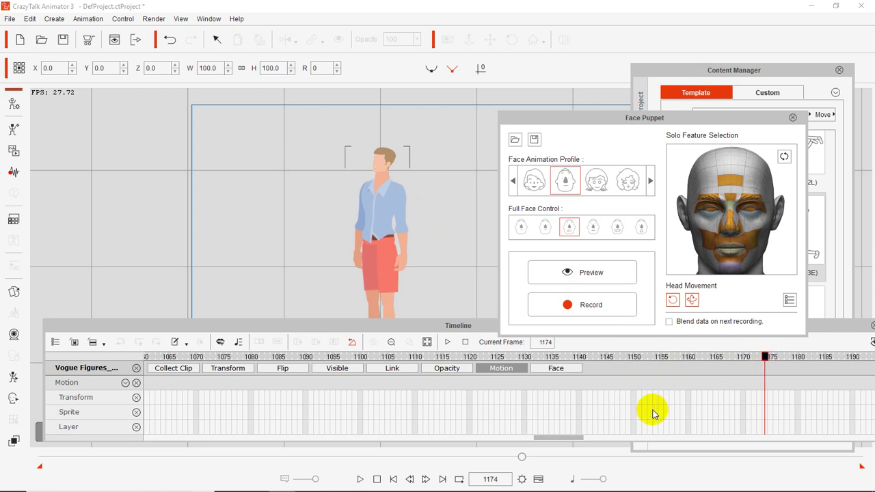
left_click_drag(560, 438, 600, 438)
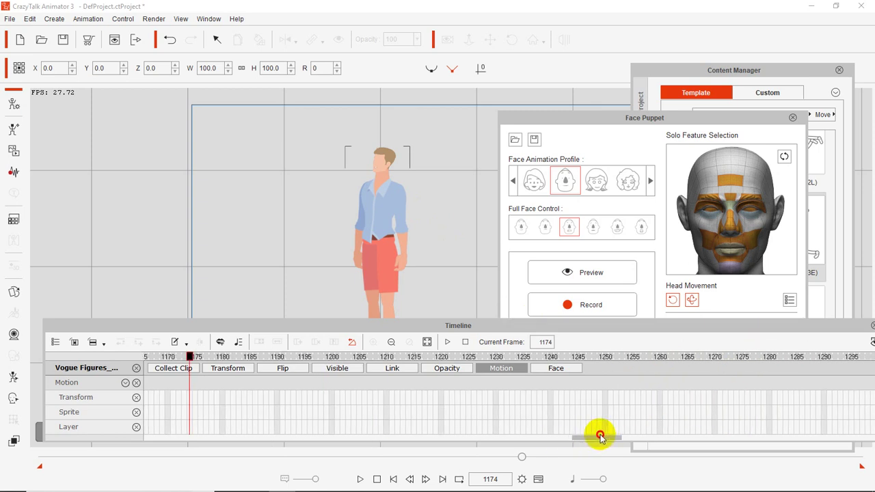
left_click(571, 305)
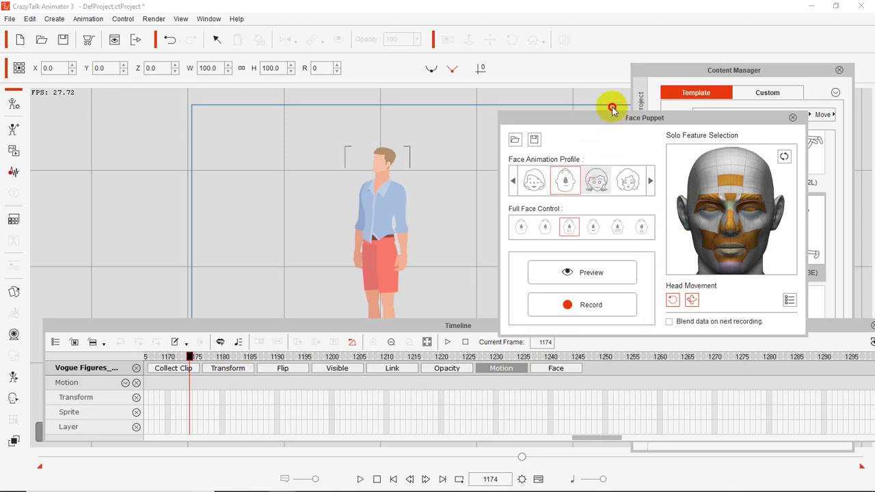
Step: Play the animation from frame 1, pause it at frame 191 and close the Face Puppet
left_click_drag(610, 115, 569, 56)
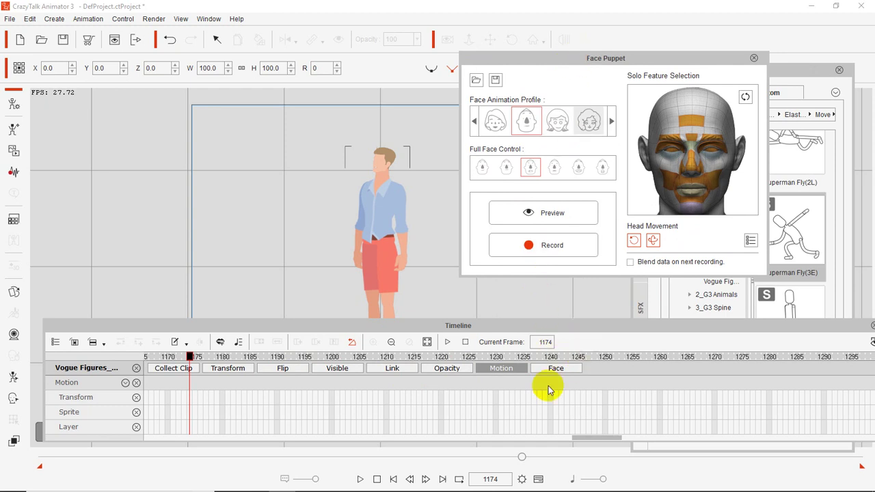
left_click(182, 358)
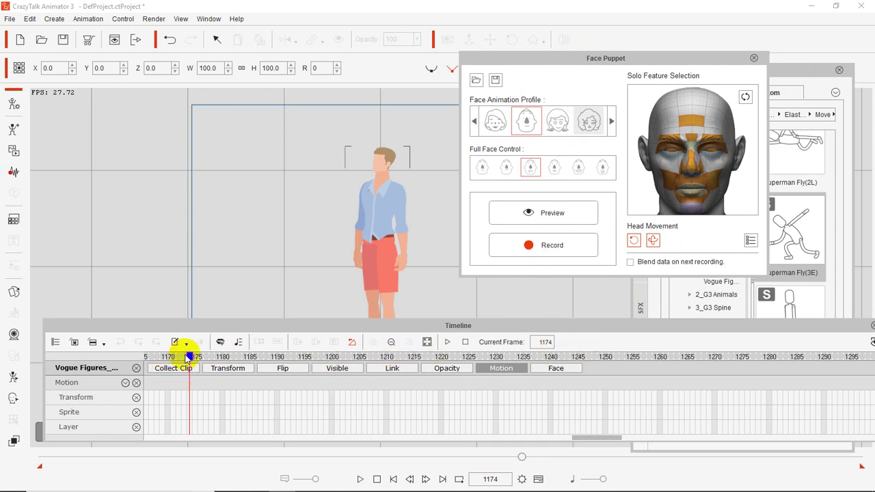
mouse_move(190, 357)
left_mouse_down()
mouse_move(149, 357)
mouse_move(206, 357)
left_mouse_up()
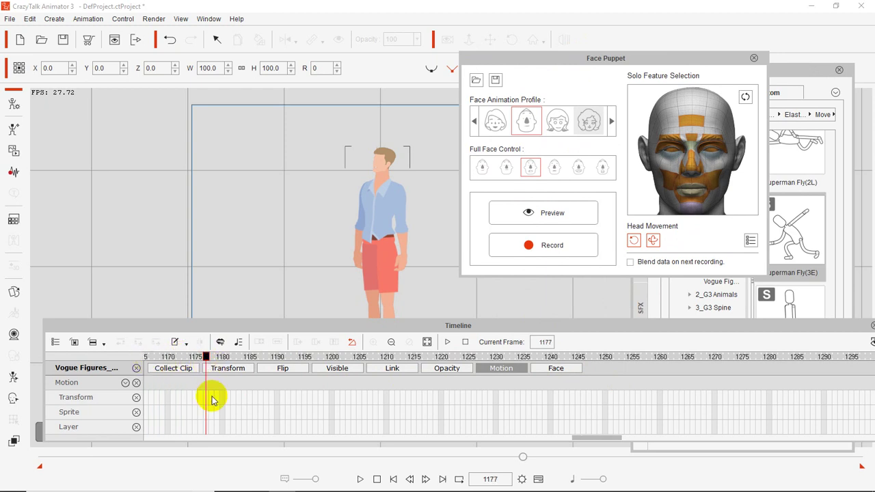
left_click_drag(523, 457, 38, 460)
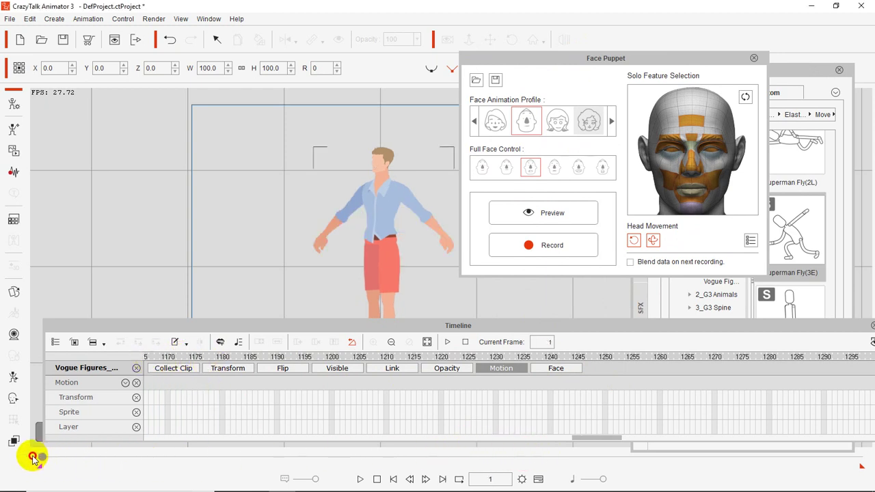
left_click(358, 479)
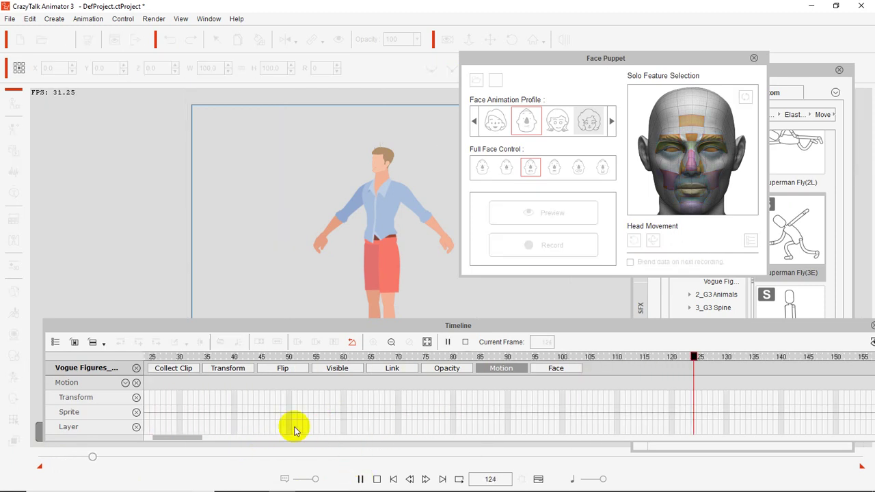
left_click(447, 341)
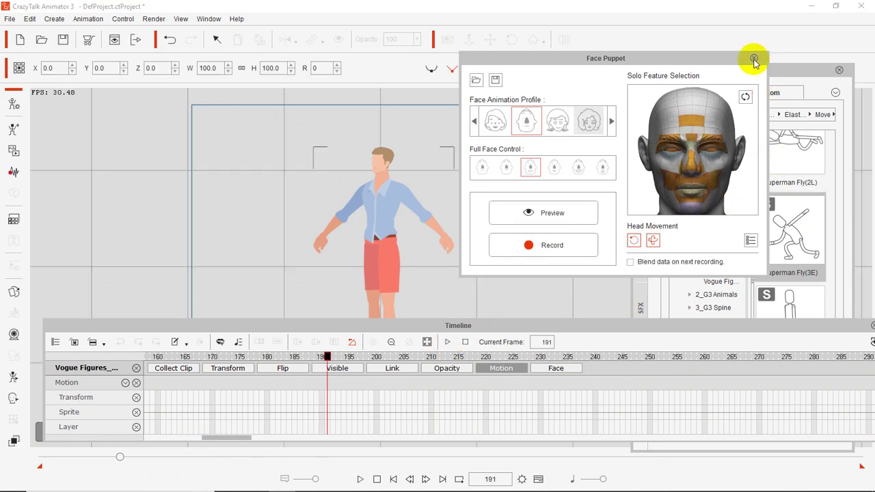
left_click(753, 59)
left_click_drag(617, 330, 611, 328)
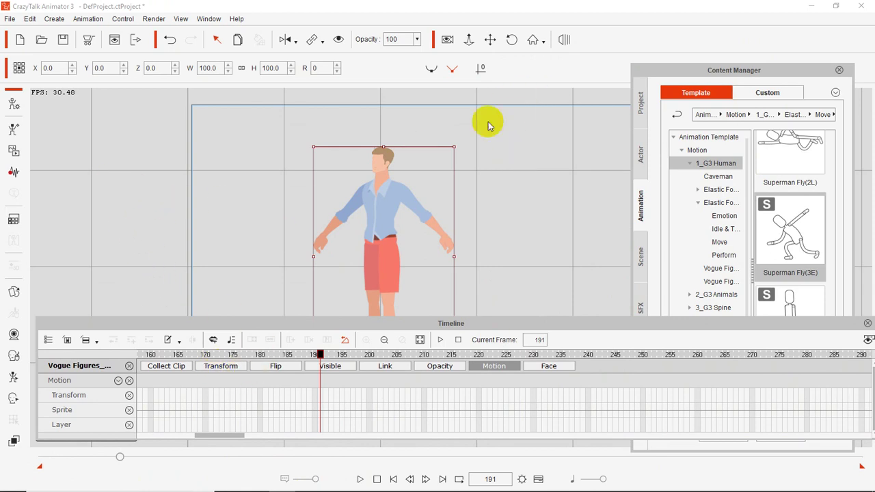
Step: Switch from stage mode to camera mode, deselect the character and move the playhead to frame 165
left_click(447, 39)
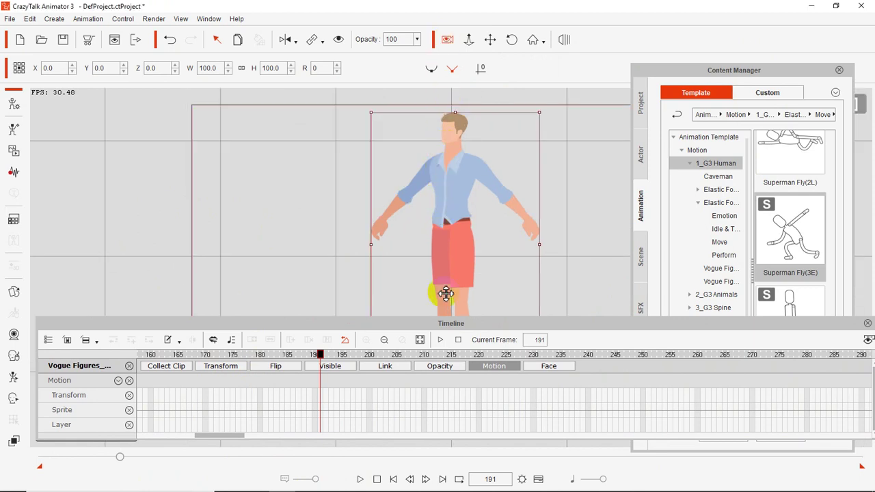
left_click_drag(319, 351, 337, 348)
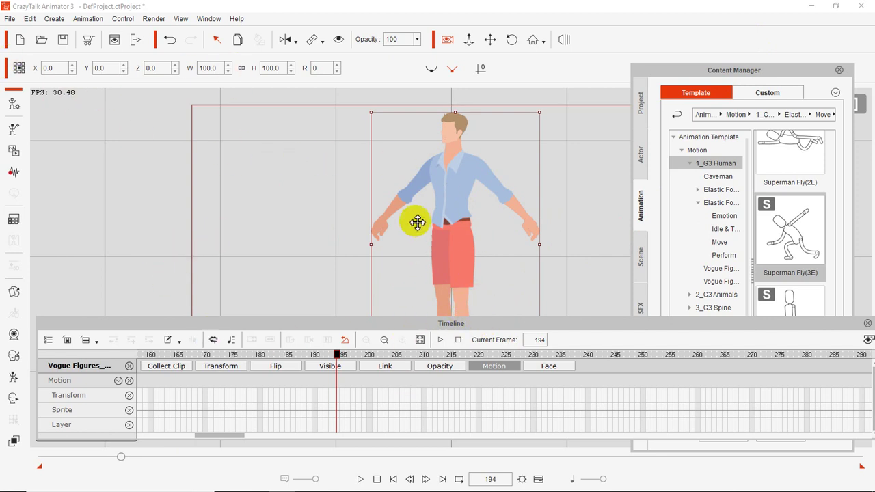
left_click(244, 209)
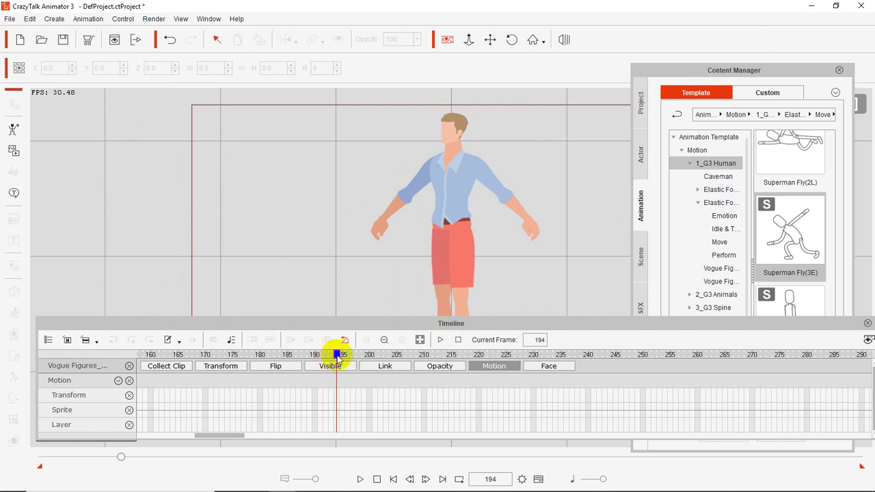
left_click_drag(339, 356, 177, 356)
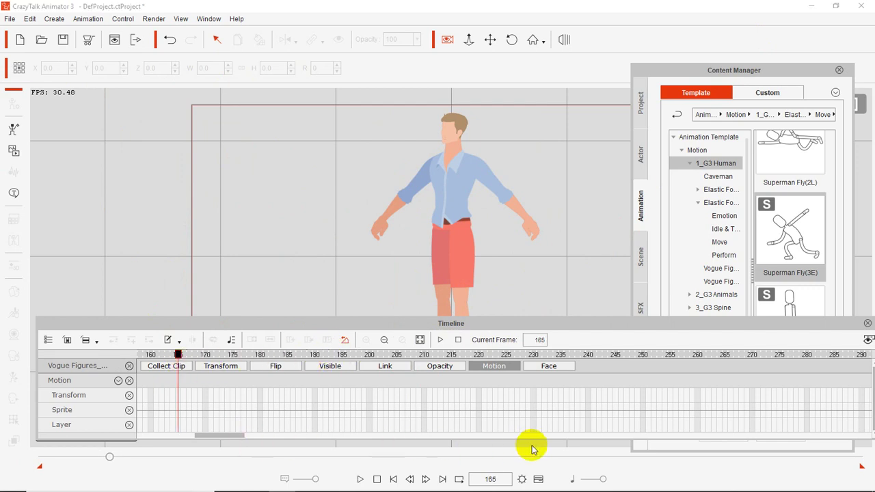
Step: Scrub from the first default clip at frame 1 to frame 115, and select the Run(2L) motion clip at frame 929
mouse_move(225, 434)
left_mouse_down()
mouse_move(127, 430)
mouse_move(156, 435)
left_mouse_up()
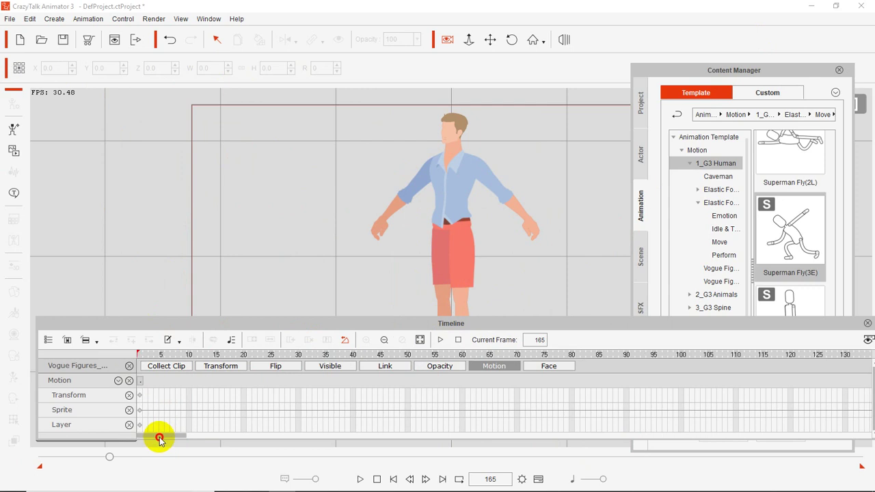
left_click(143, 381)
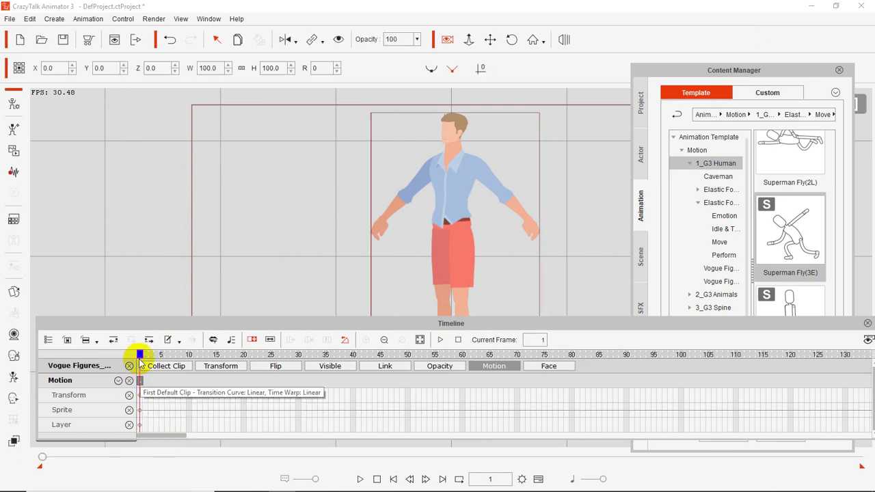
left_click(145, 354)
left_click_drag(156, 356, 763, 384)
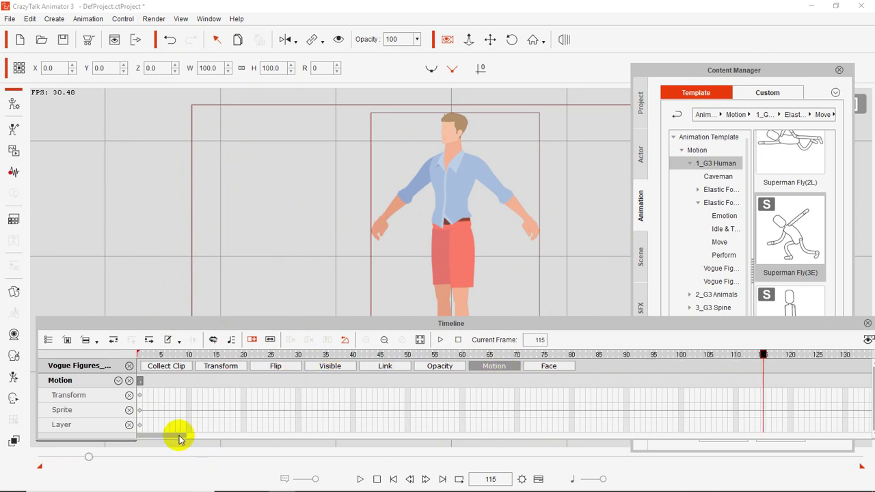
left_click_drag(179, 435, 486, 453)
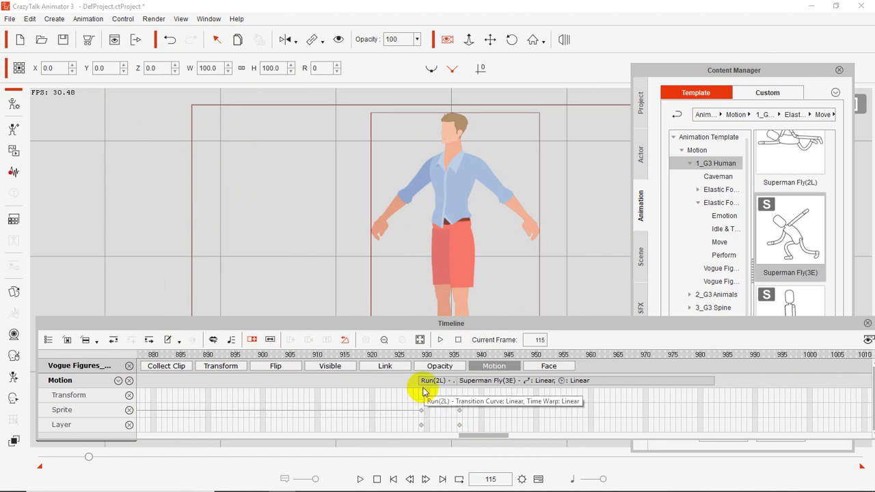
left_click(419, 384)
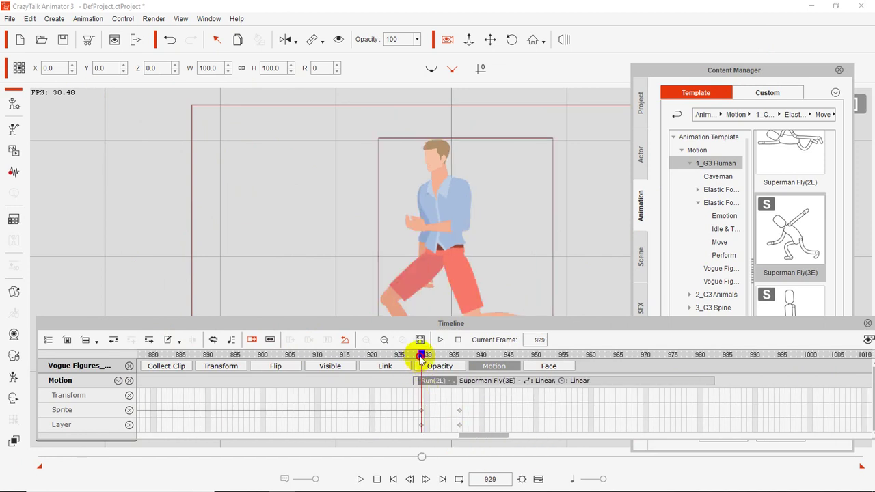
Step: Apply the Superman Fly(2L) motion template to the character at frame 132
left_click_drag(421, 357, 273, 374)
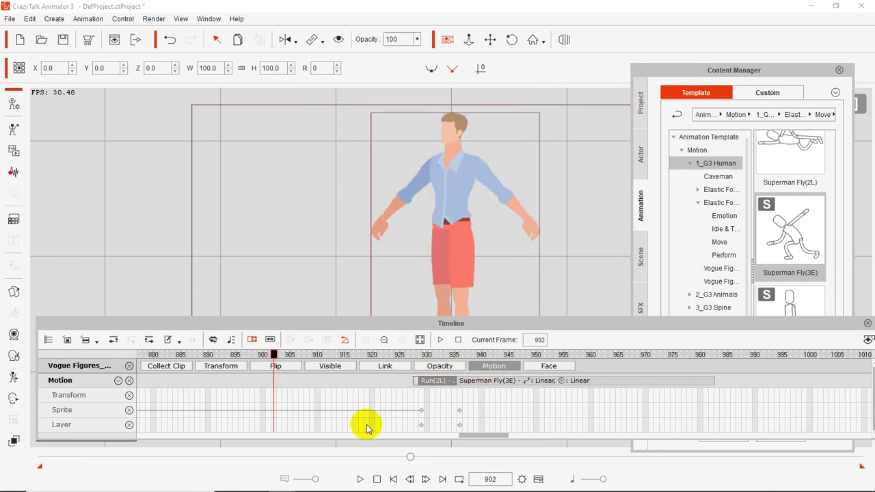
left_click_drag(481, 436, 209, 433)
left_click(219, 393)
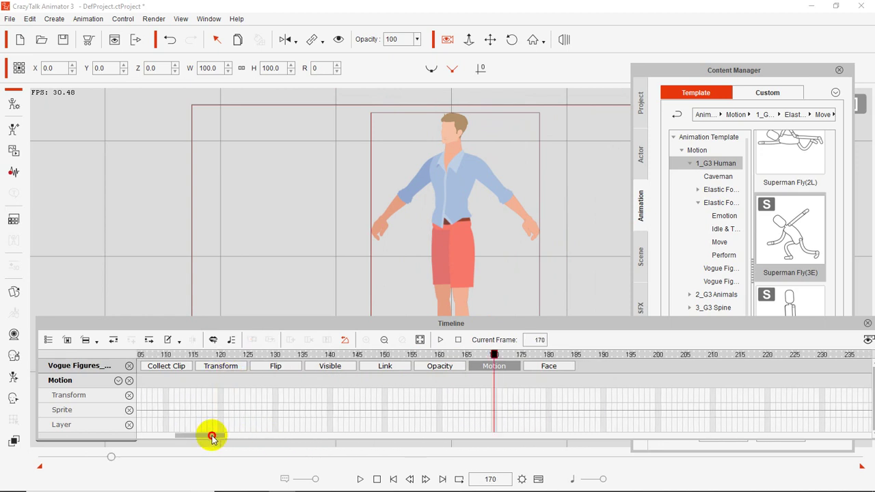
left_click(284, 384)
left_click(803, 245)
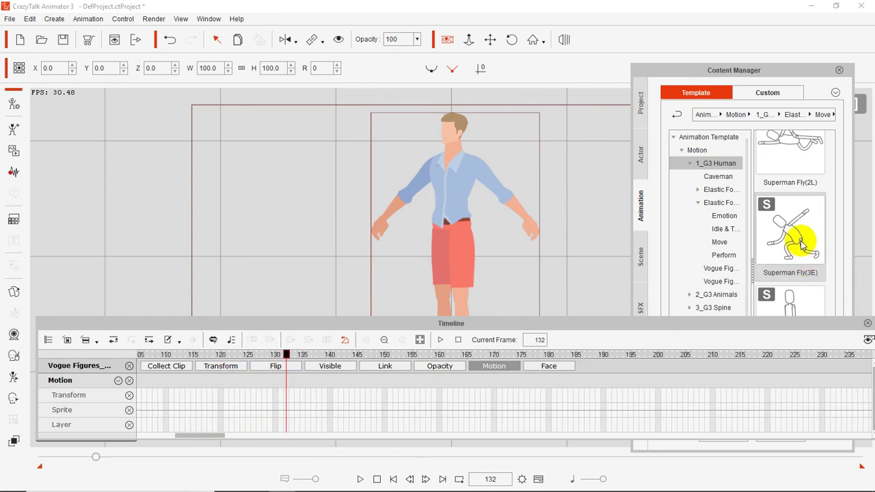
left_click_drag(792, 154, 455, 238)
Step: Stop the motion preview, return the playhead to frame 115 and close the Timeline
left_click(482, 386)
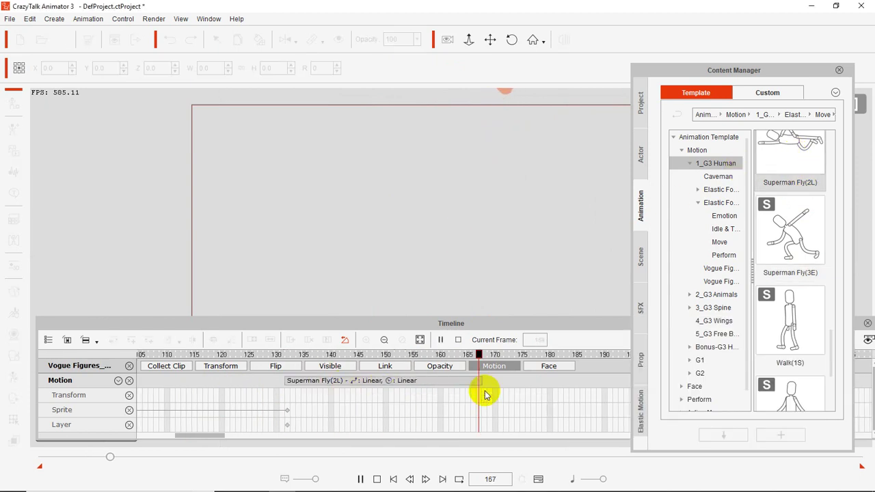
left_click_drag(479, 358, 326, 356)
left_click(265, 381)
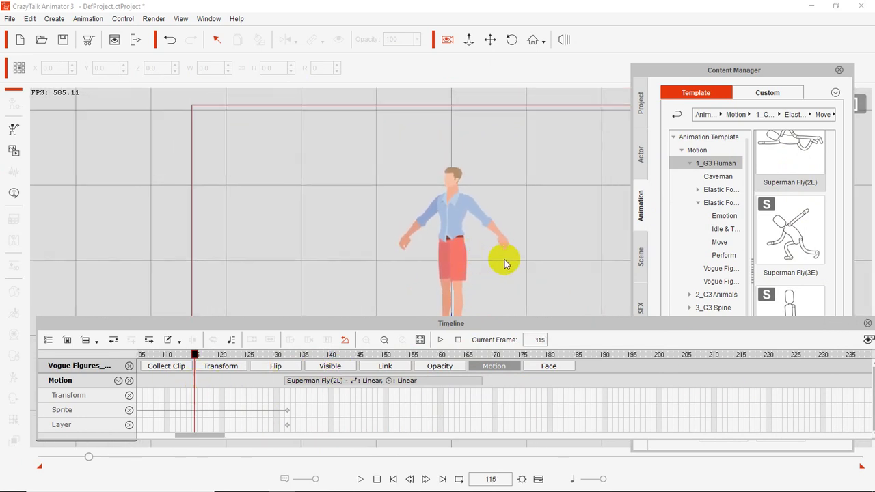
left_click_drag(658, 324, 527, 324)
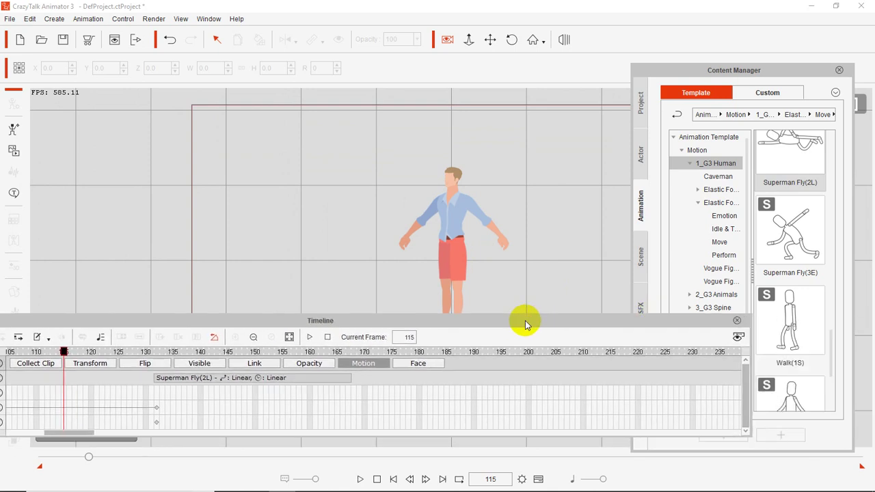
left_click(737, 321)
Step: Play the animation from frame 115 and pause it at frame 833
left_click_drag(506, 239, 505, 255)
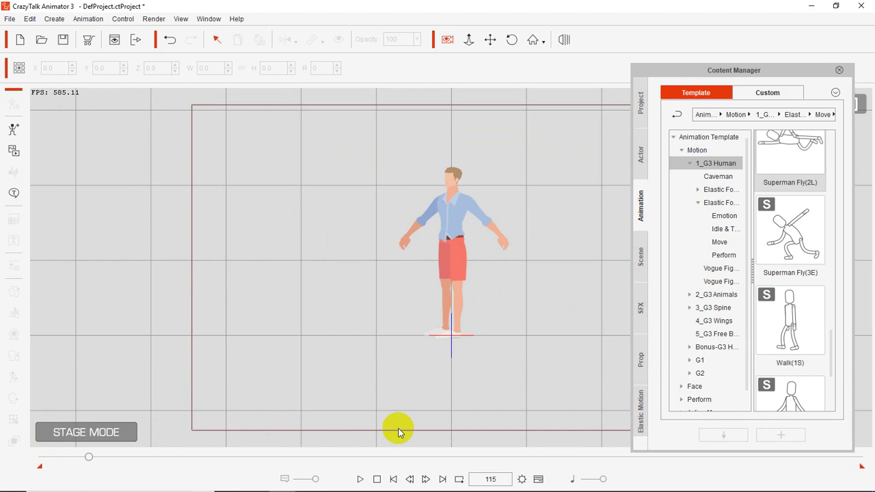
scroll(450, 280, "up", 4)
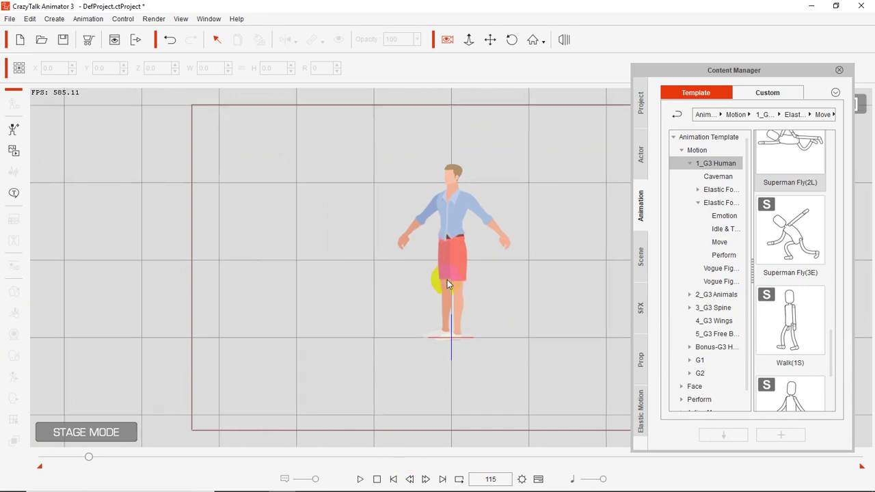
key("space")
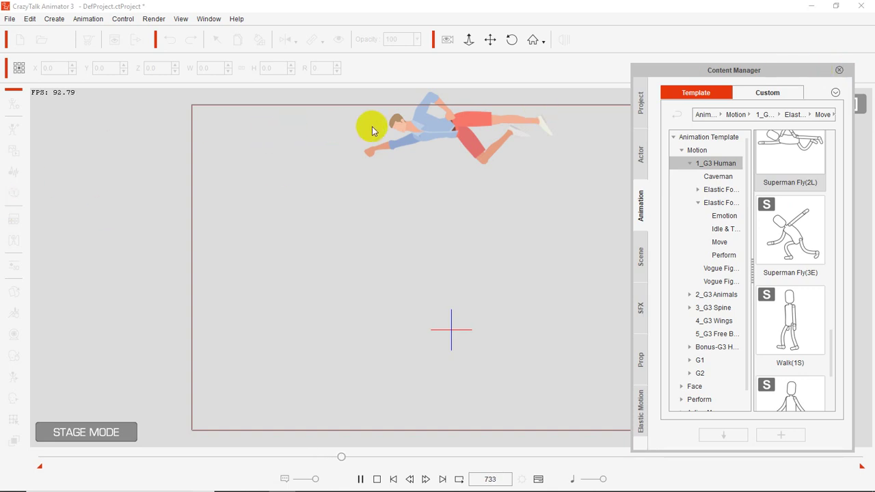
left_click(413, 130)
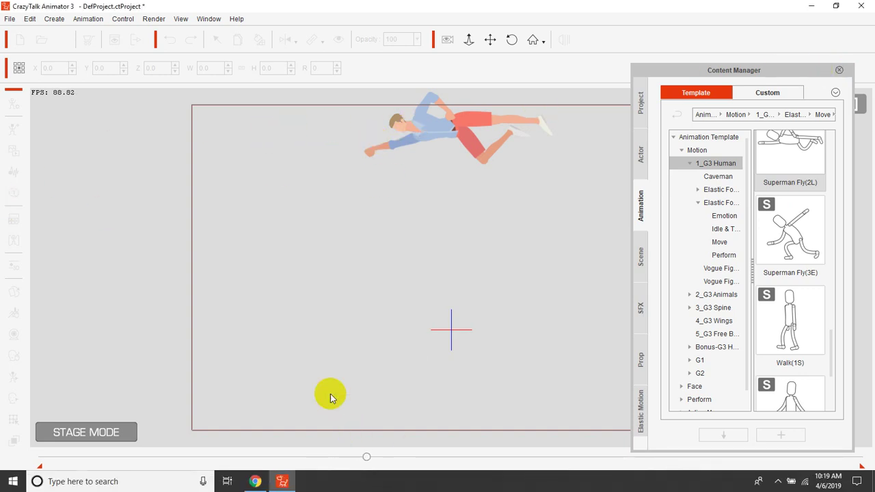
left_click(360, 479)
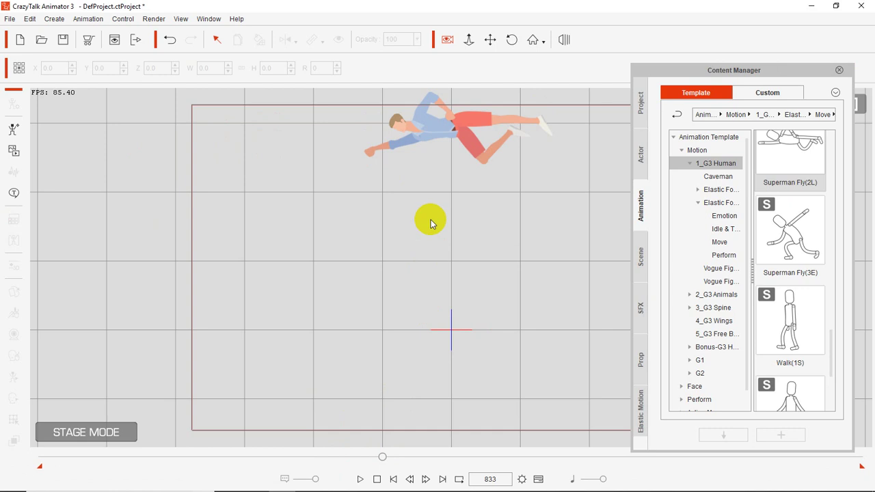
Step: Return the playhead to frame 1 and open the character in Composer mode, with the Scene Manager moved off the figure
left_click(445, 131)
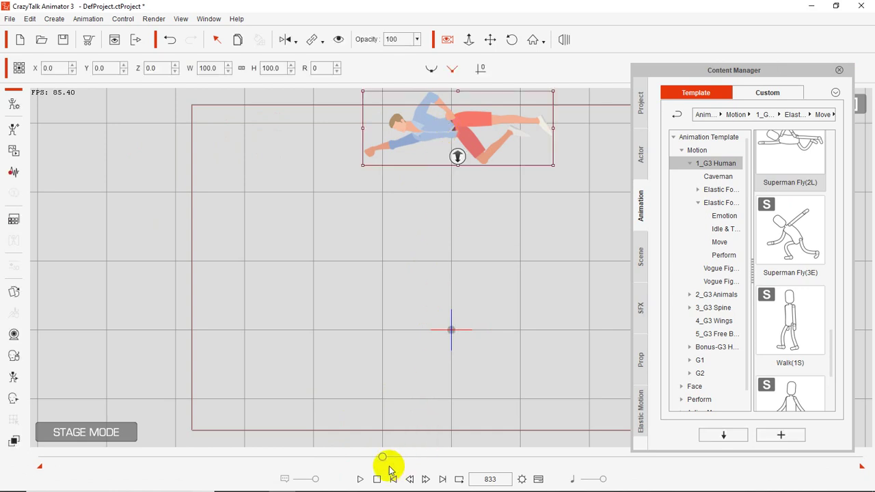
left_click_drag(383, 458, 6, 461)
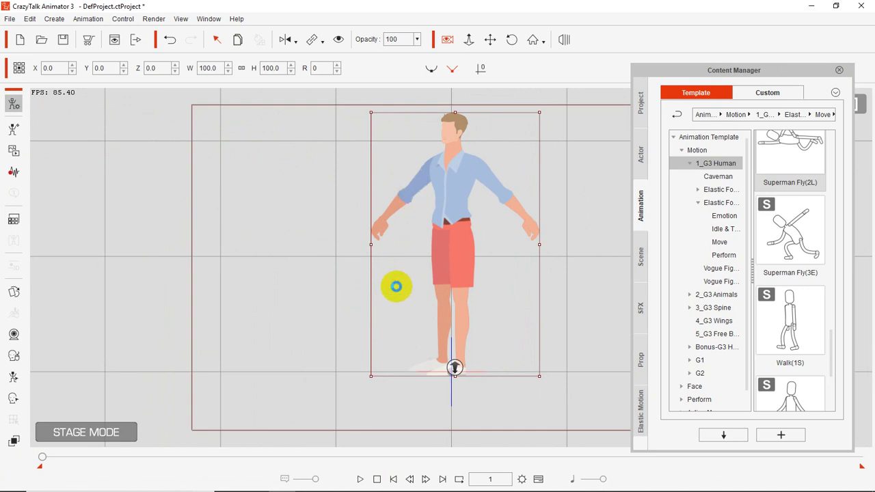
double_click(396, 286)
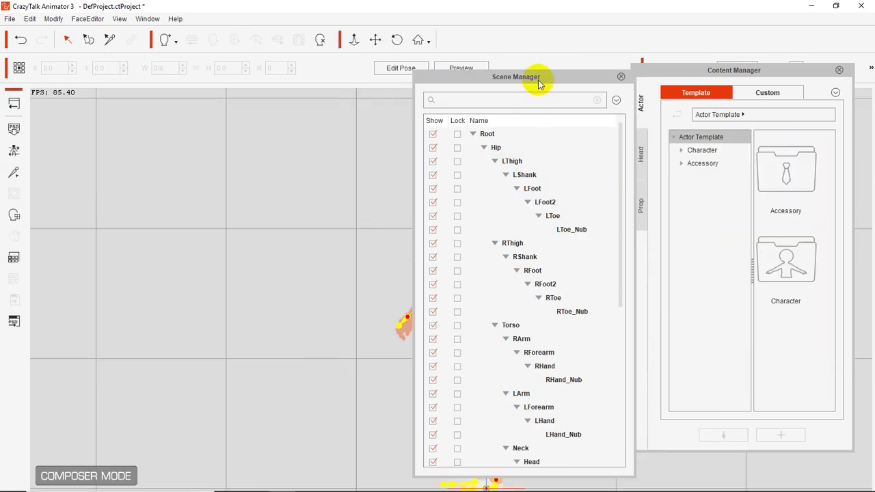
left_click_drag(537, 81, 747, 73)
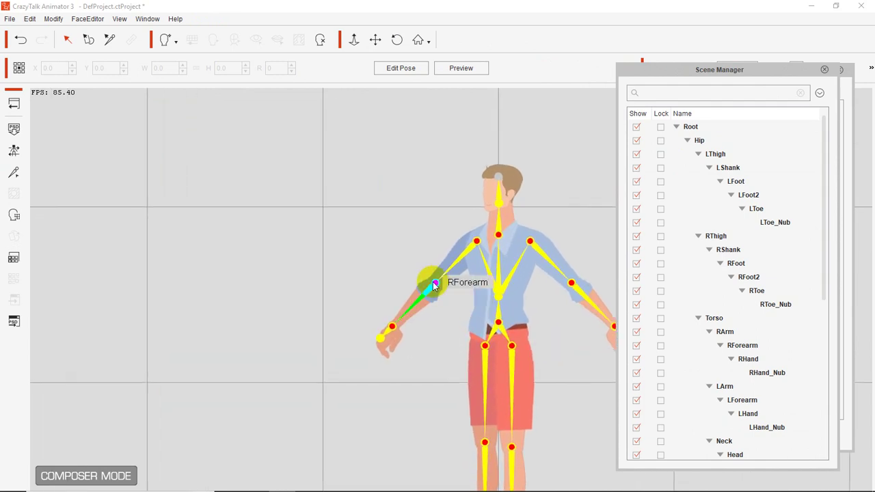
Step: Examine the character's bone structure, close the Scene Manager and return to Stage mode
scroll(561, 326, "down", 1)
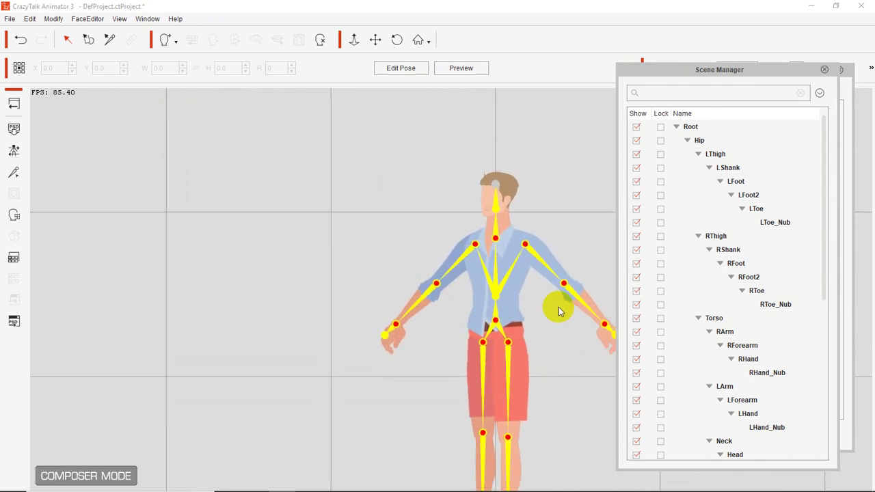
scroll(554, 311, "up", 1)
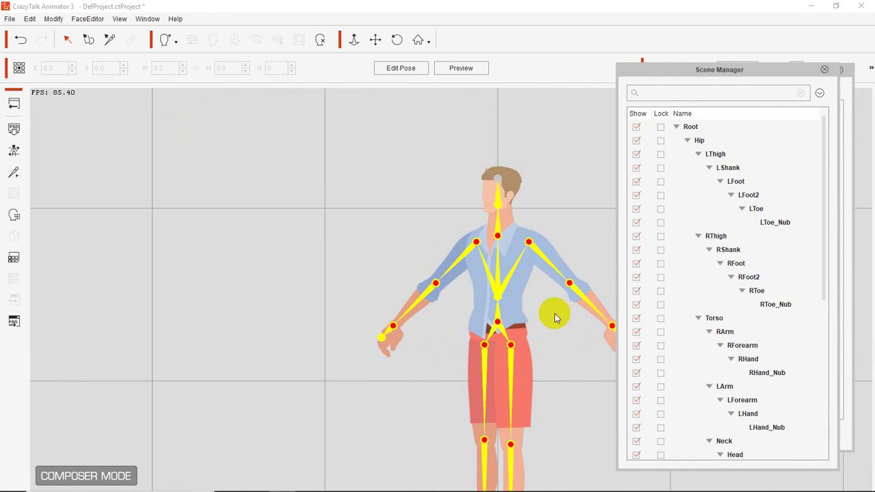
scroll(555, 314, "down", 3)
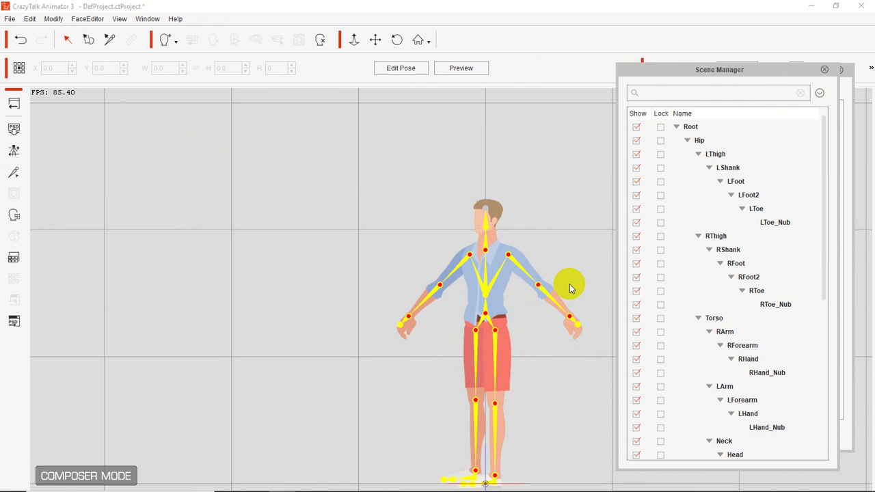
left_click(826, 70)
scroll(524, 397, "down", 1)
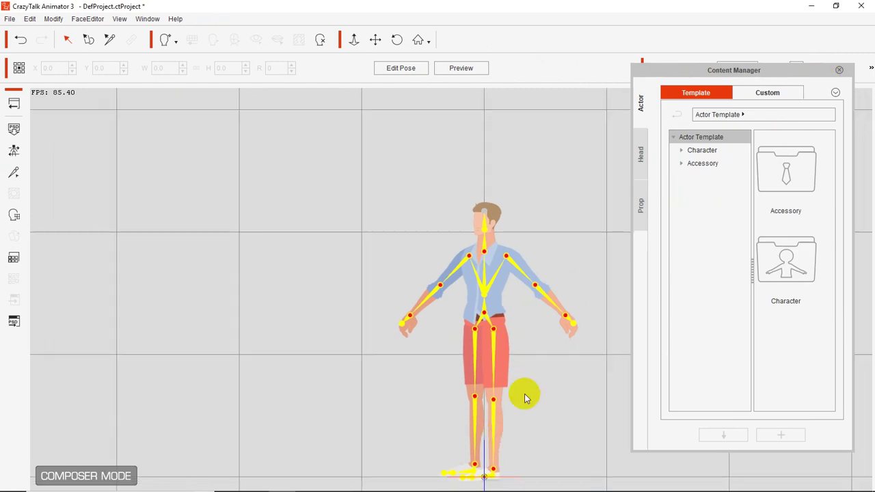
left_click(13, 102)
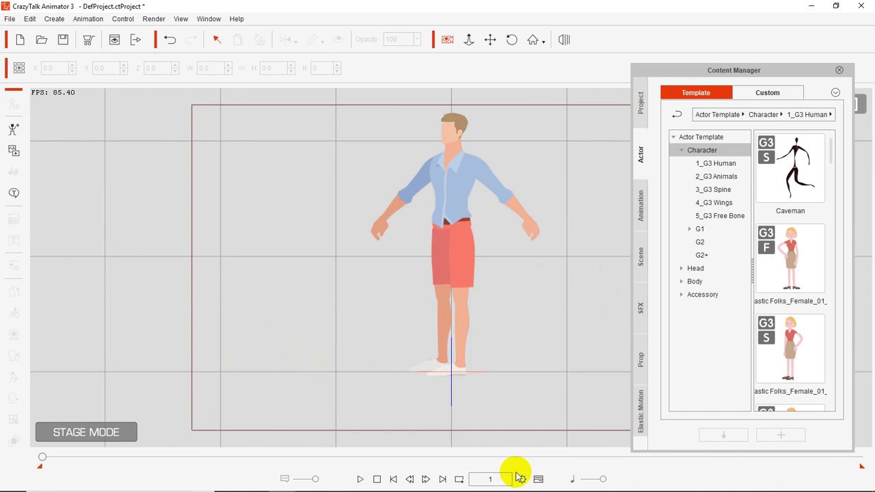
Step: Reopen the Timeline and show the character's Motion track
left_click(537, 479)
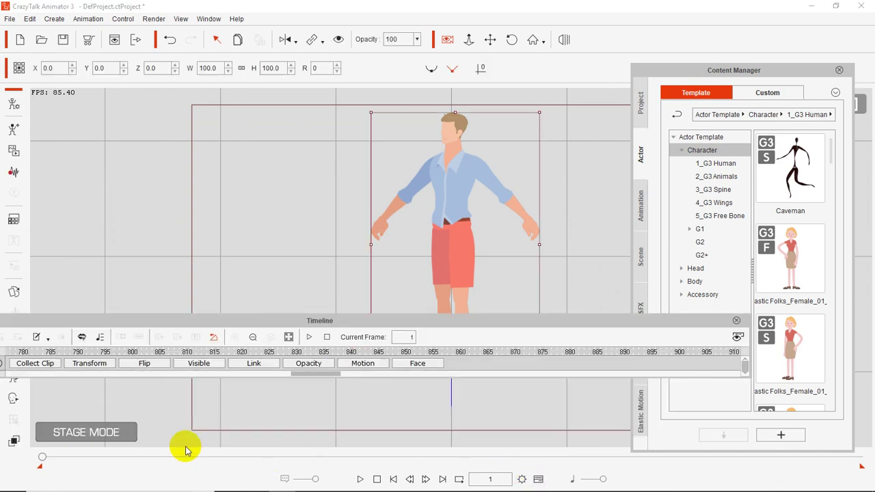
left_click(65, 386)
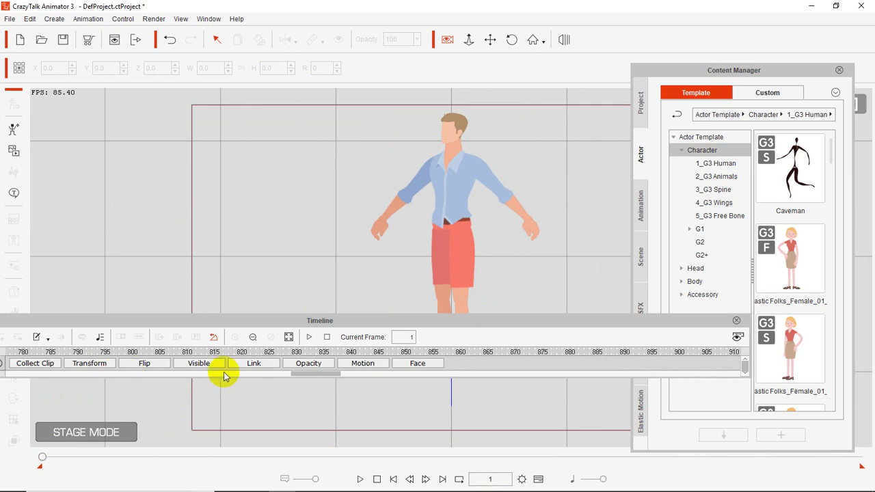
left_click(88, 330)
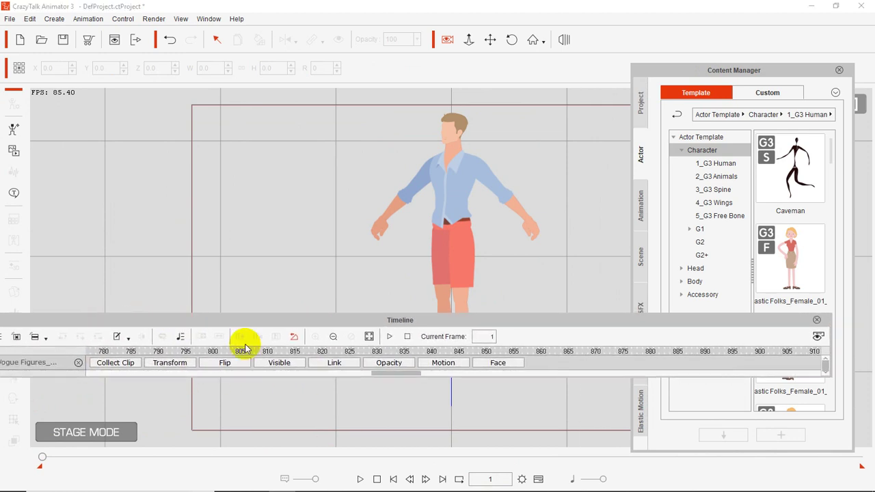
left_click(432, 363)
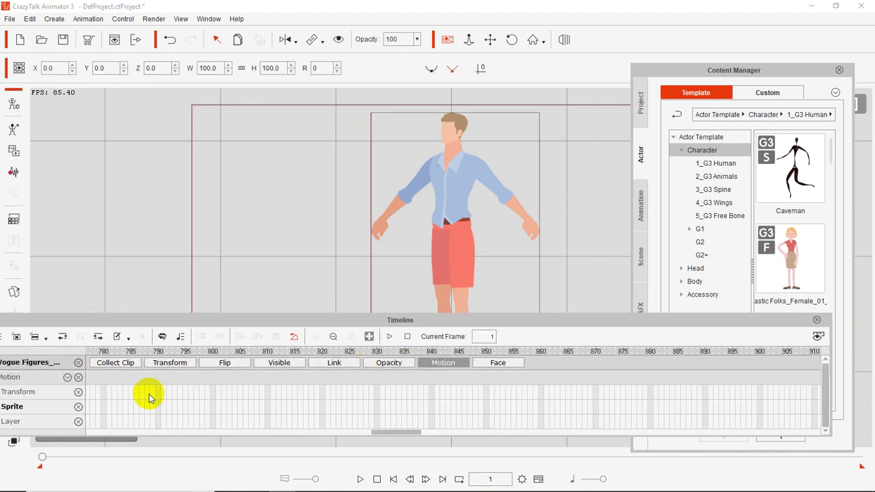
Step: Set the playhead to frame 7 and move the Timeline lower to uncover the whole character
left_click(115, 383)
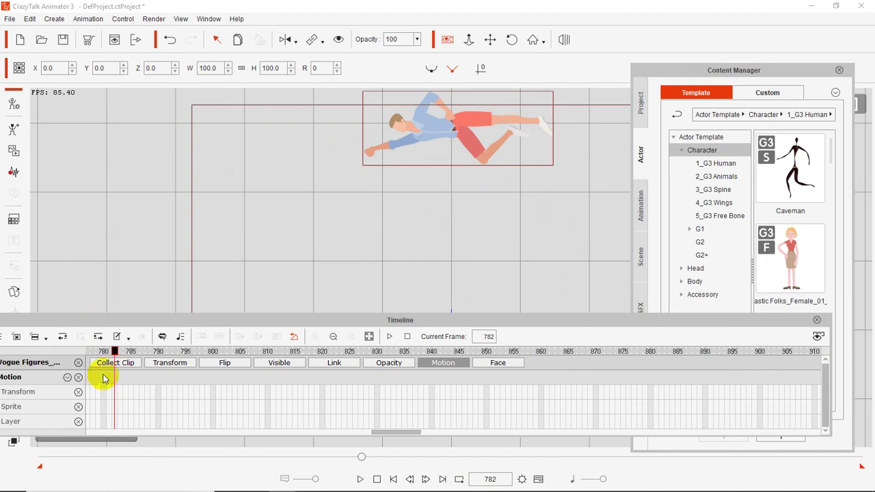
left_click_drag(414, 431, 117, 435)
left_click(121, 407)
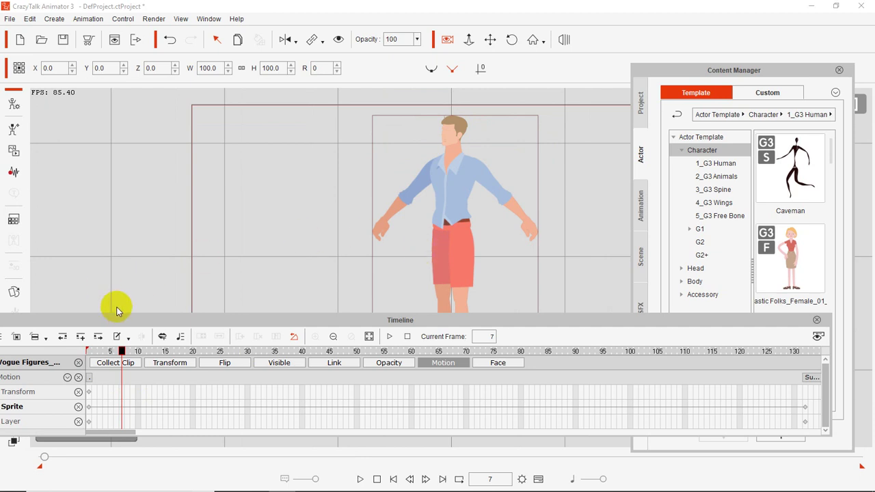
left_click_drag(133, 319, 166, 385)
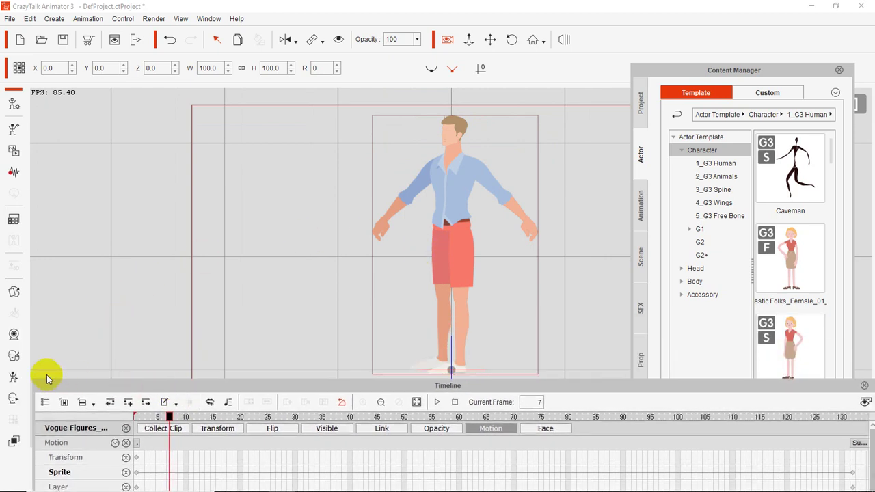
Step: Show the character's bones for posing at frame 7, rotate the front thigh forward to 41 degrees and shift the torso slightly forward
left_click(13, 378)
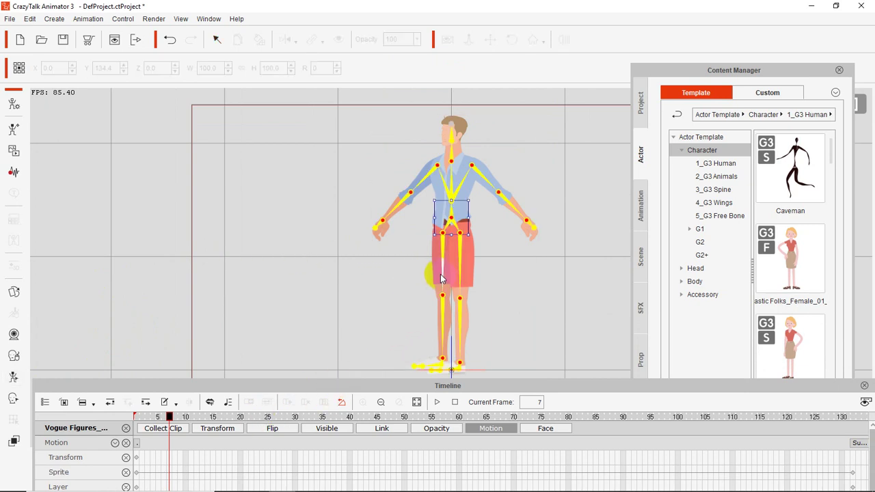
left_click_drag(450, 224, 481, 230)
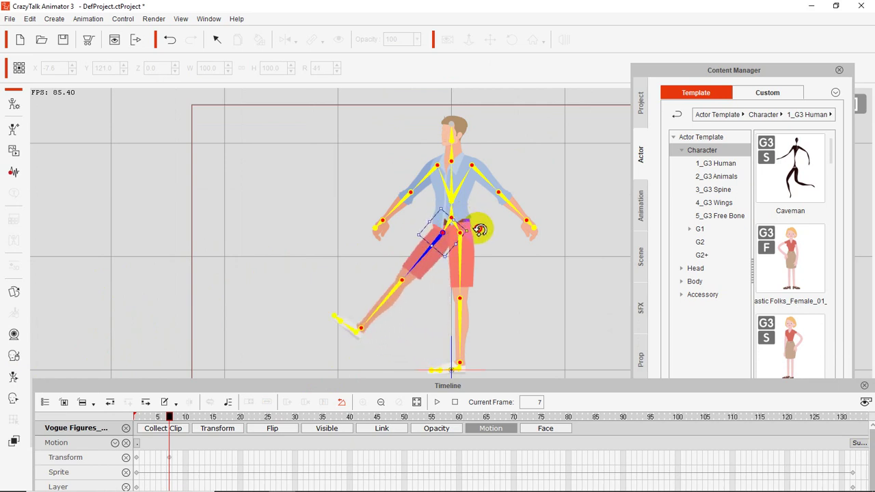
left_click(451, 201)
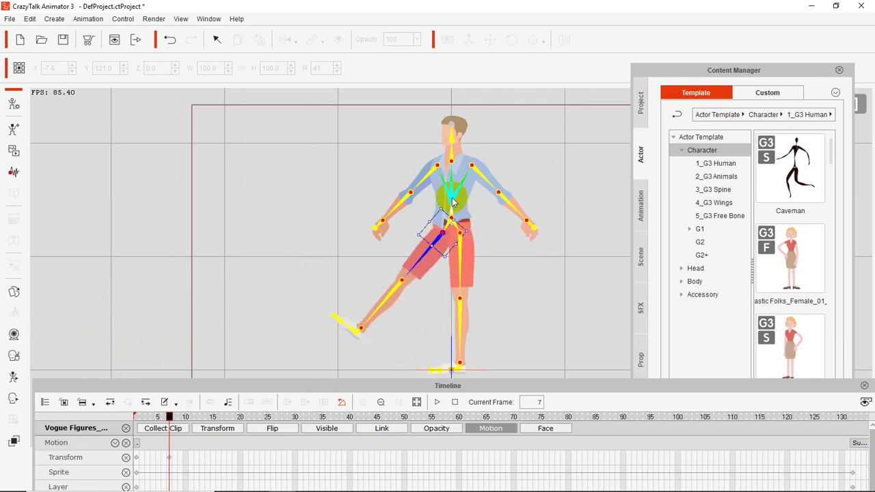
left_click_drag(451, 203, 445, 205)
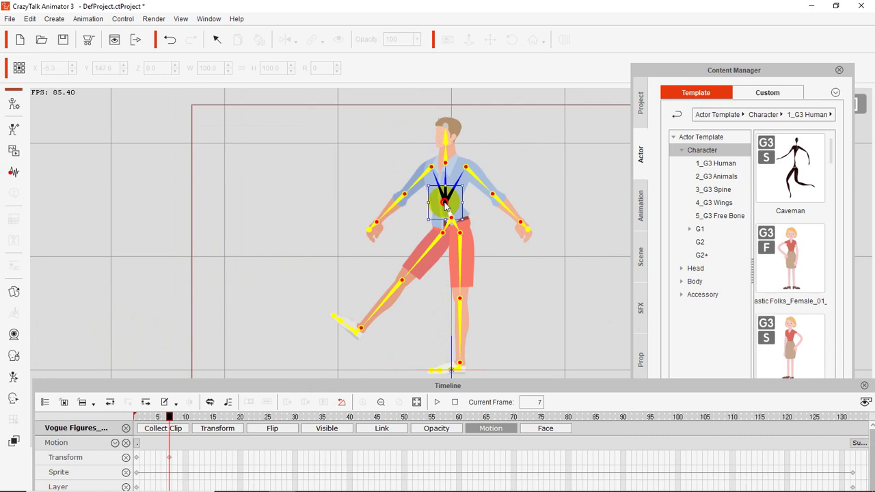
Step: Bend the front leg's knee so the shank points down, and swing the other thigh backward into a walking stride
left_click(383, 301)
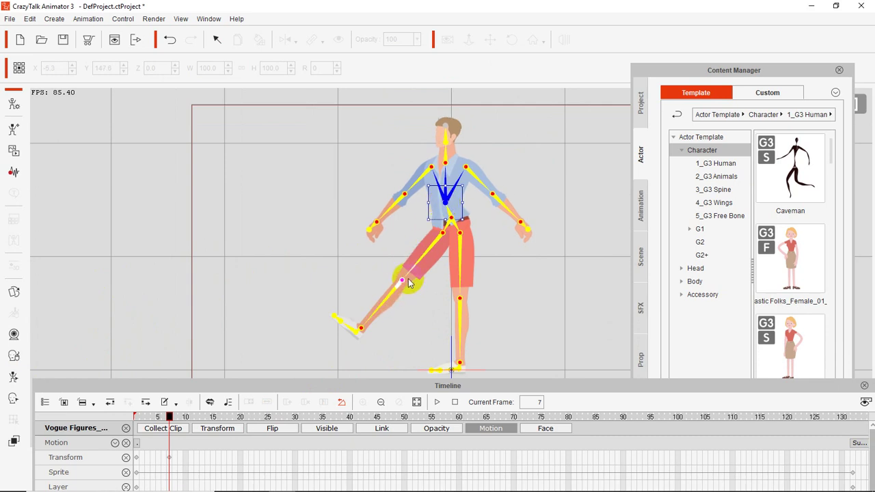
left_click_drag(401, 286, 464, 327)
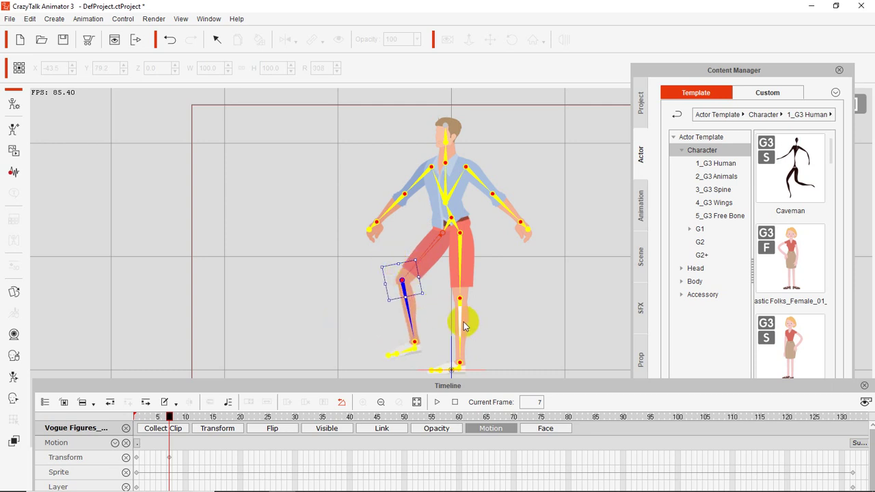
left_click(457, 287)
left_click(459, 267)
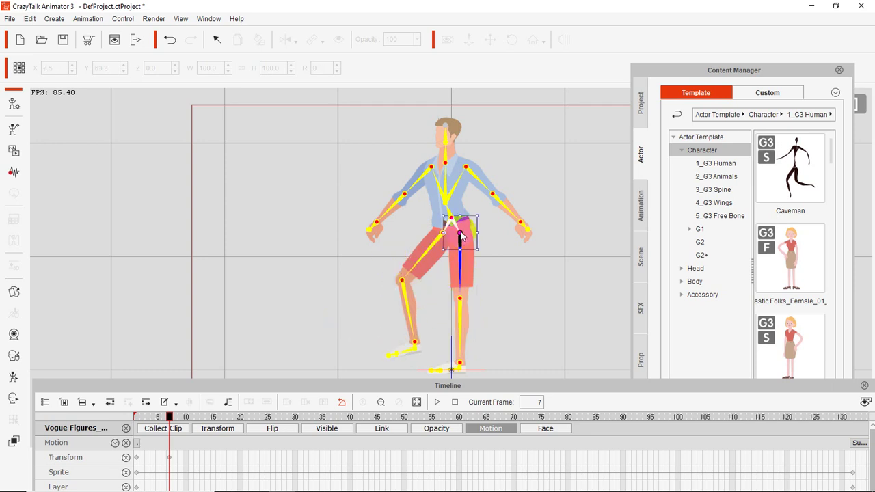
left_click_drag(482, 211, 468, 209)
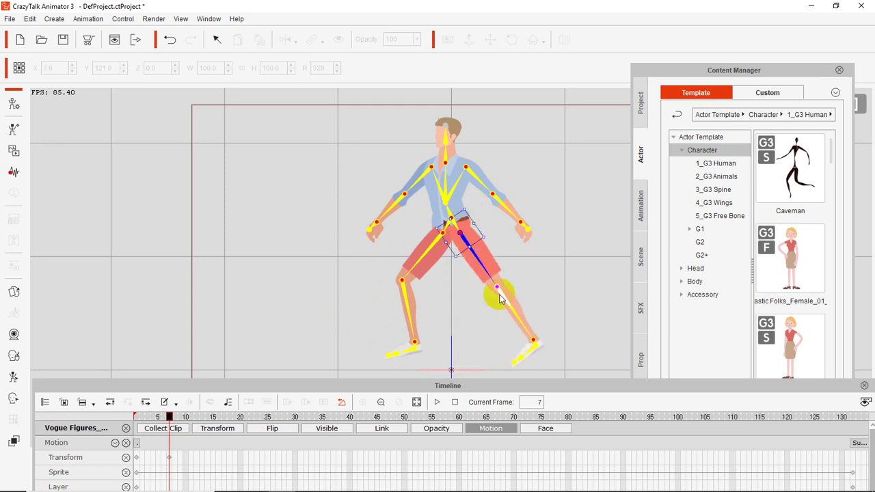
Step: Rotate the back leg's foot at frame 7 so its toes point straight down
left_click(525, 329)
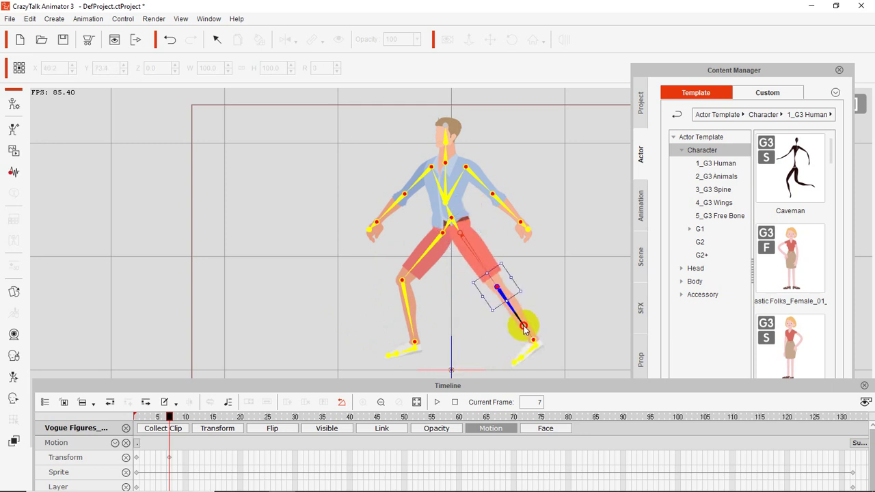
left_click(534, 342)
left_click_drag(533, 348, 531, 320)
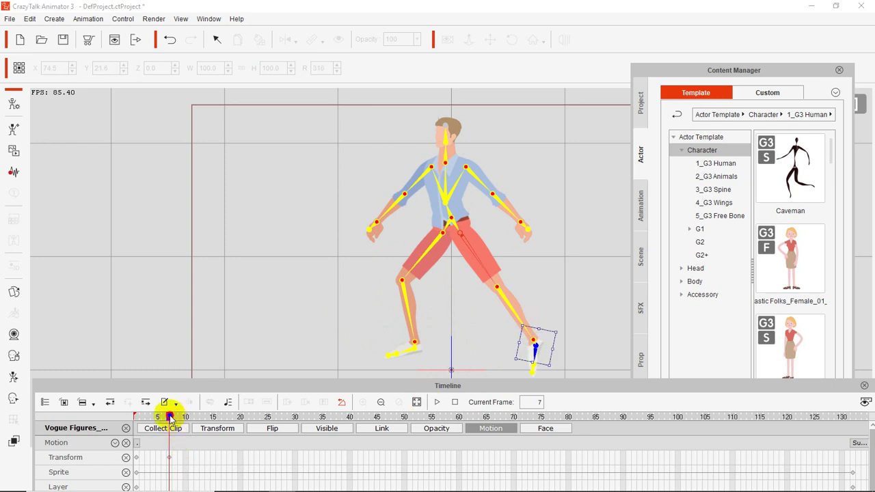
mouse_move(171, 418)
left_mouse_down()
mouse_move(129, 417)
mouse_move(164, 414)
mouse_move(173, 422)
mouse_move(130, 420)
mouse_move(155, 416)
mouse_move(168, 428)
left_mouse_up()
Step: Raise the front arm forward to about shoulder height and rotate its hand upward by about 56 degrees
left_click(405, 193)
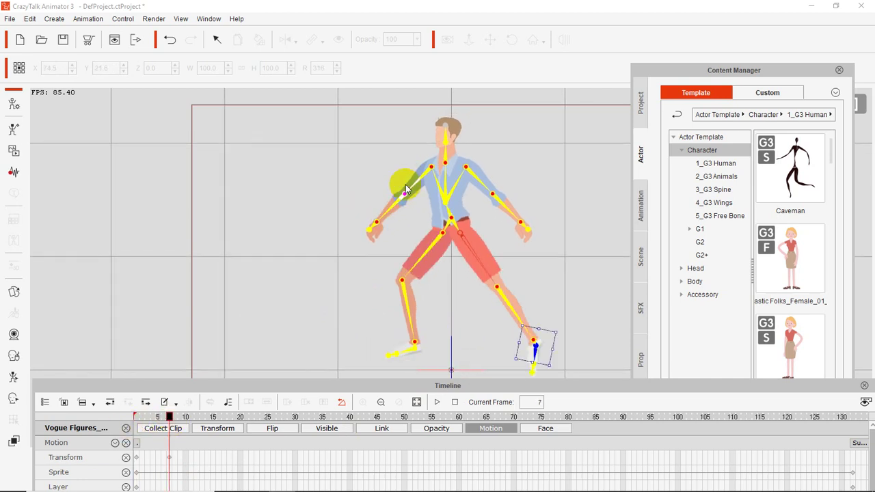
left_click(430, 167)
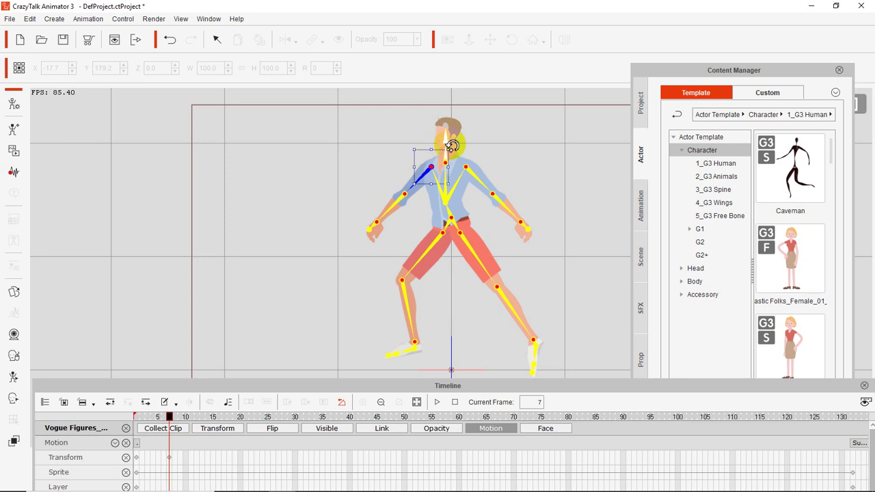
left_click_drag(453, 155, 390, 159)
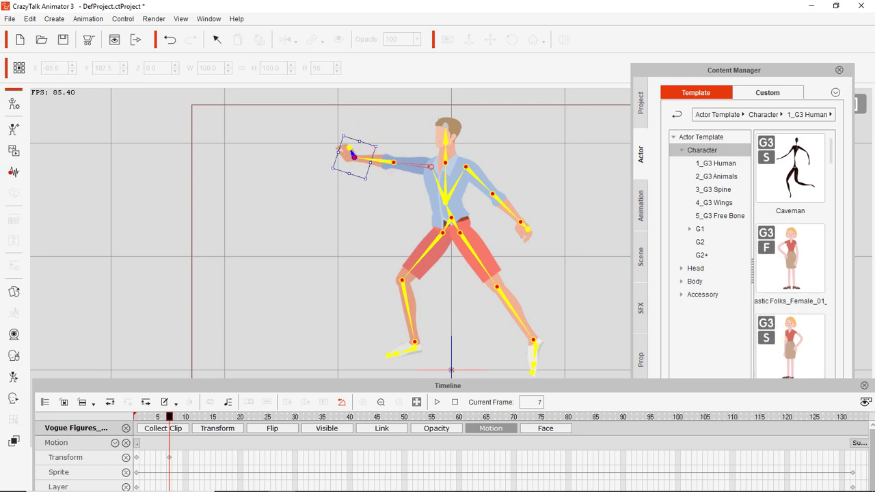
Step: Select the Head bone in the 2D Motion Key Editor and tilt the head backward by about 26 degrees
left_click_drag(644, 78, 680, 73)
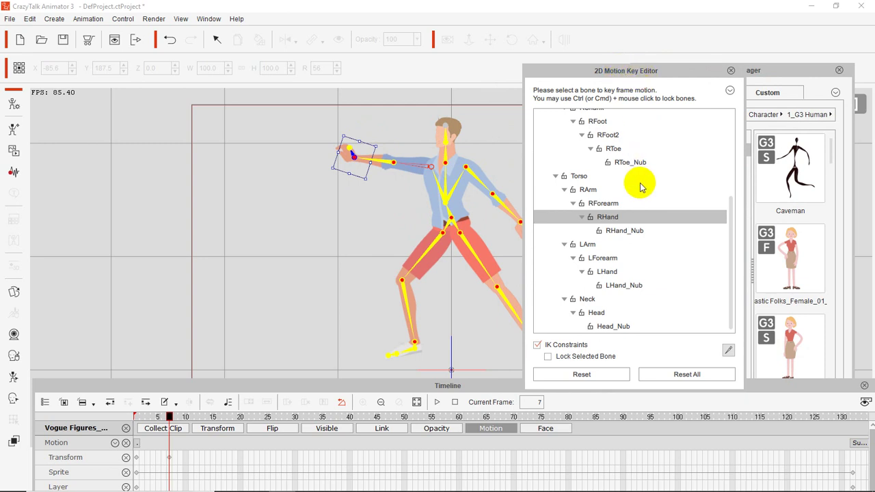
left_click(610, 231)
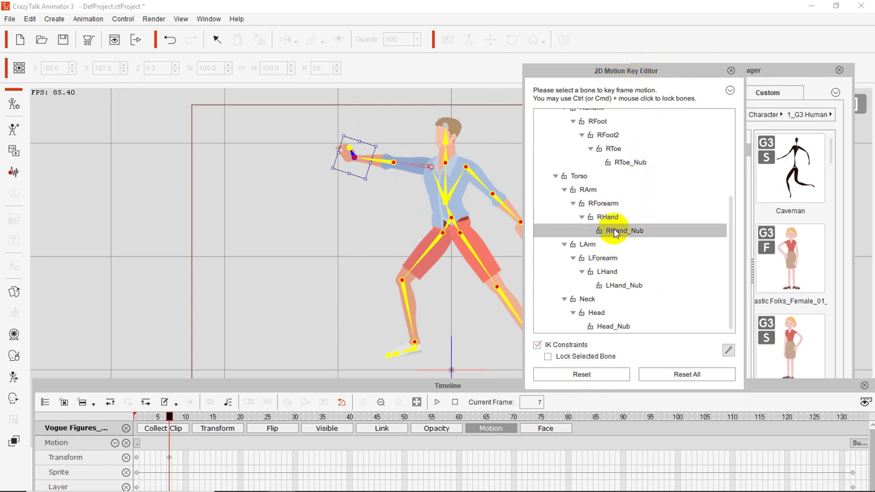
left_click(589, 257)
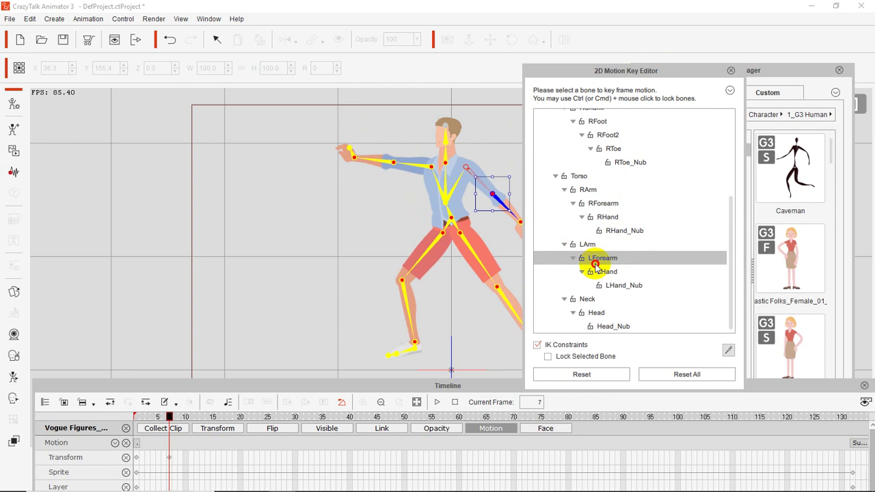
left_click(599, 285)
left_click(584, 300)
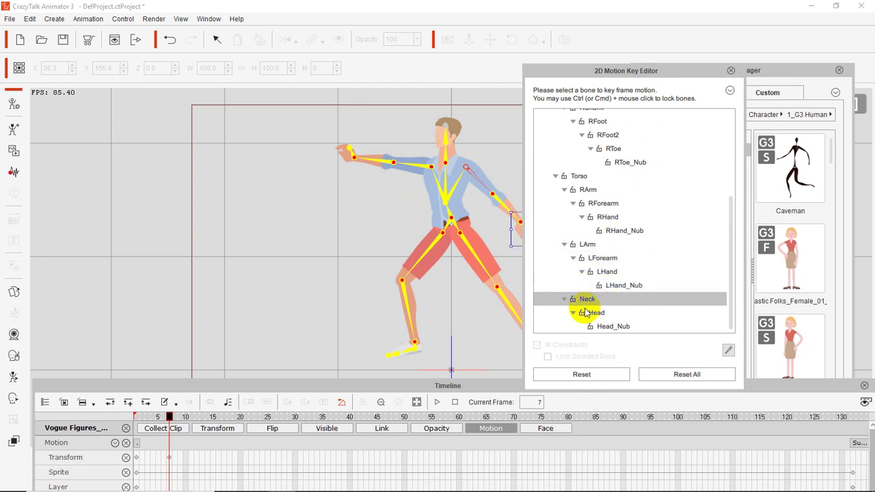
left_click(589, 313)
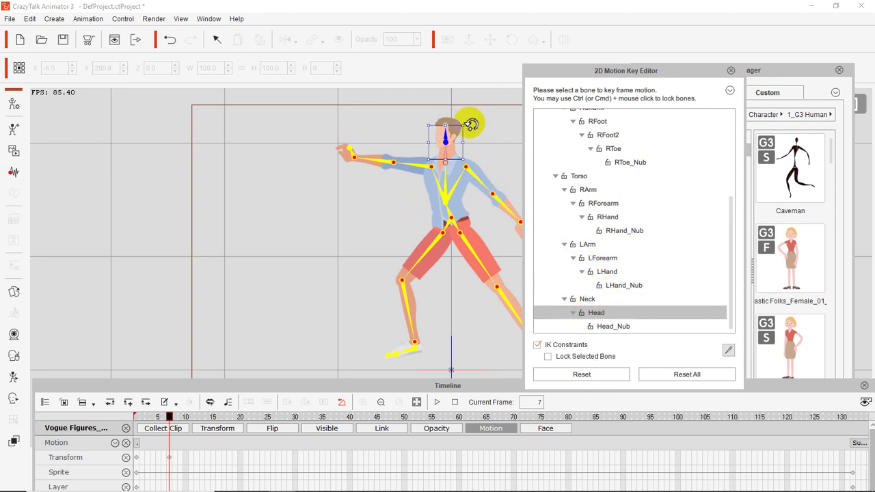
left_click_drag(476, 125, 482, 134)
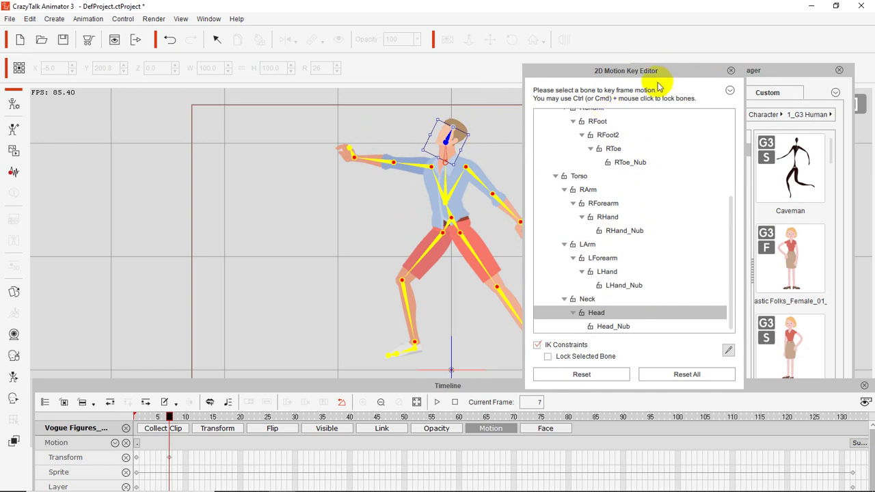
left_click_drag(658, 77, 874, 75)
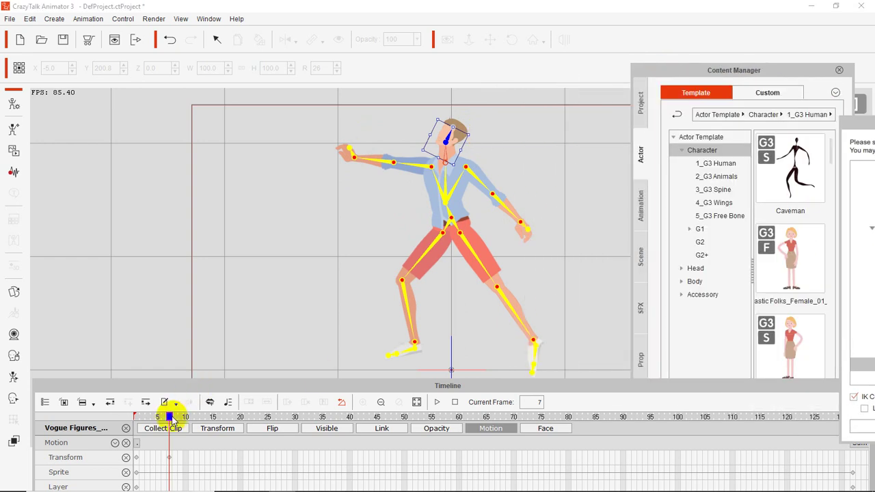
Step: Show the Animation motion templates in the Content Manager and move the playhead to frame 50
left_click(169, 417)
mouse_move(169, 417)
left_mouse_down()
mouse_move(127, 422)
mouse_move(183, 416)
mouse_move(162, 425)
mouse_move(169, 430)
left_mouse_up()
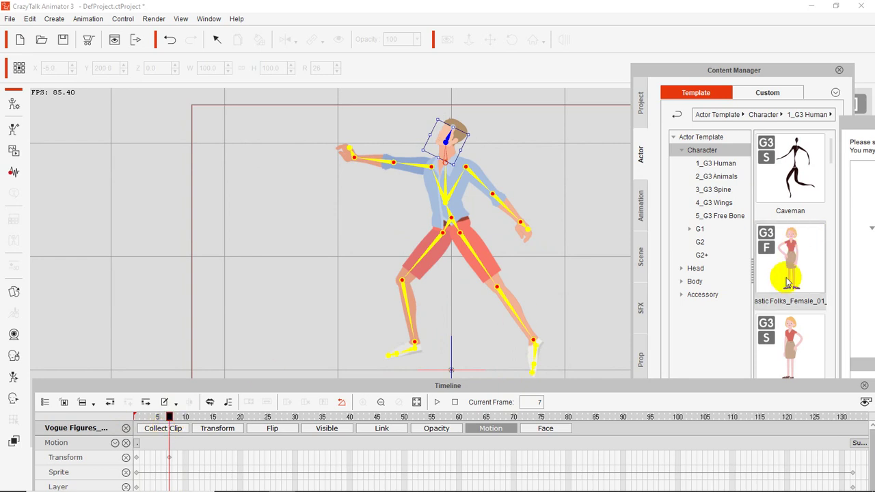
left_click(641, 209)
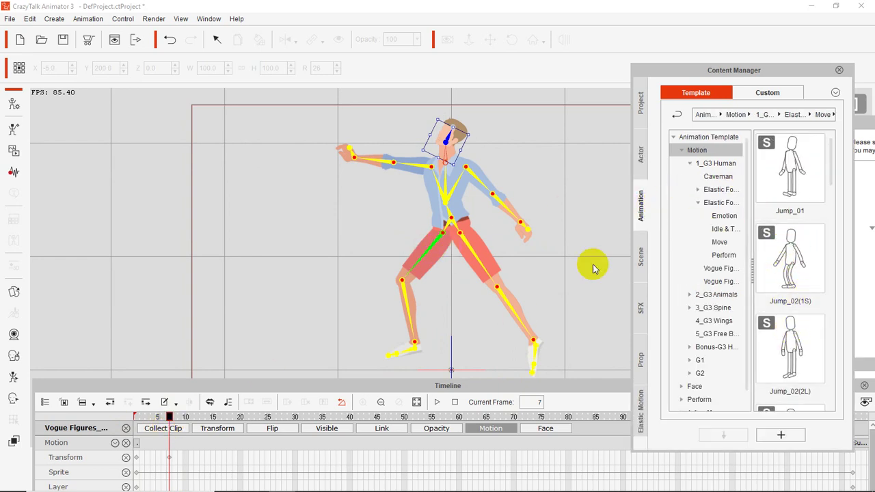
left_click(395, 354)
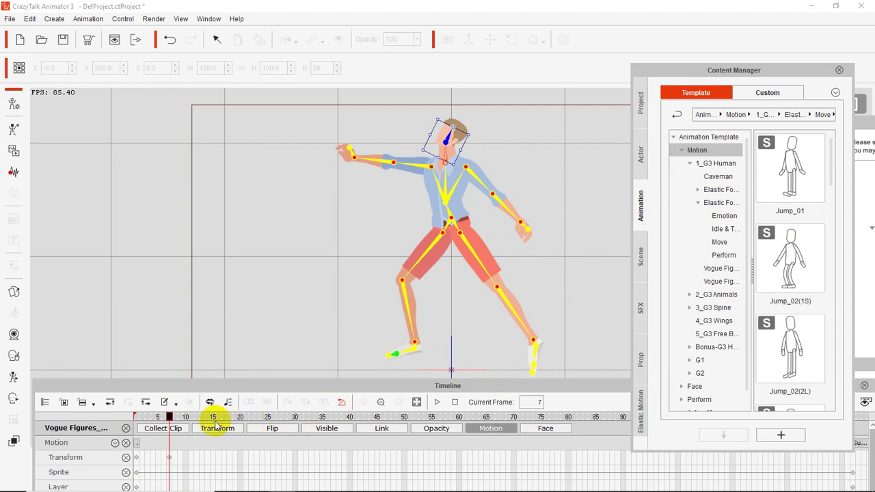
left_click_drag(169, 418, 404, 447)
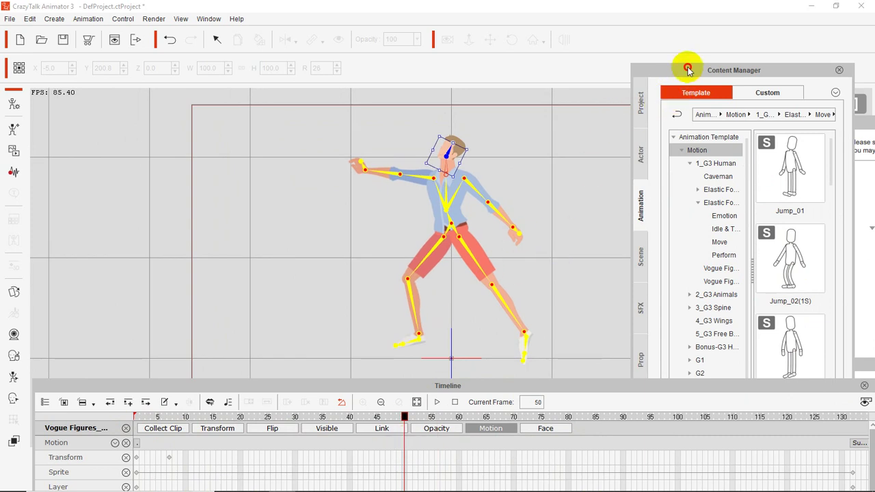
left_click_drag(687, 70, 749, 69)
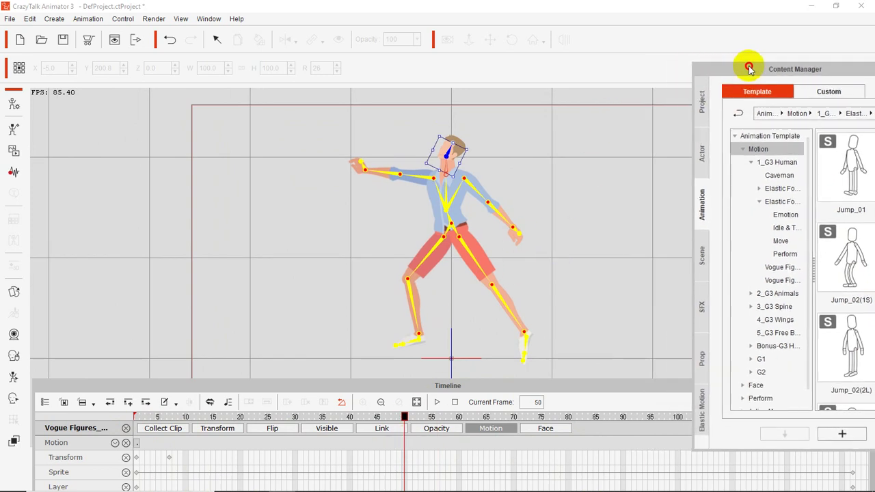
Step: Leave bone posing and open the character in Composer mode
left_click(13, 104)
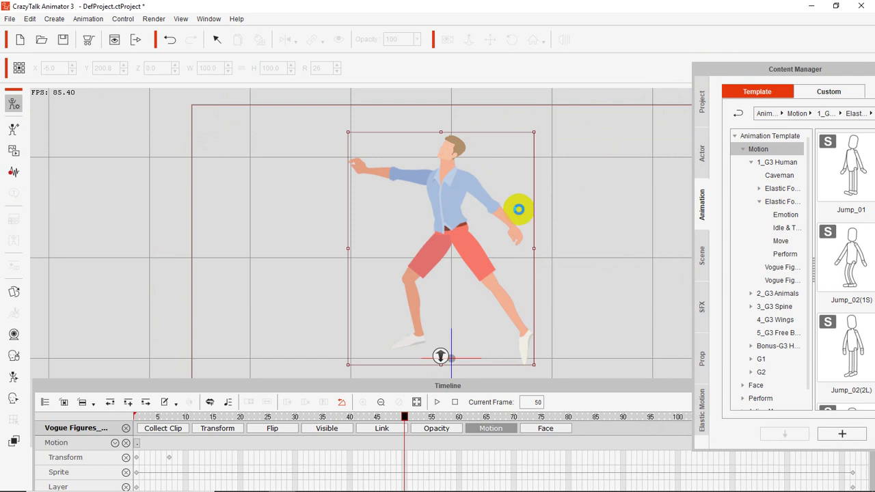
key("F3")
double_click(518, 209)
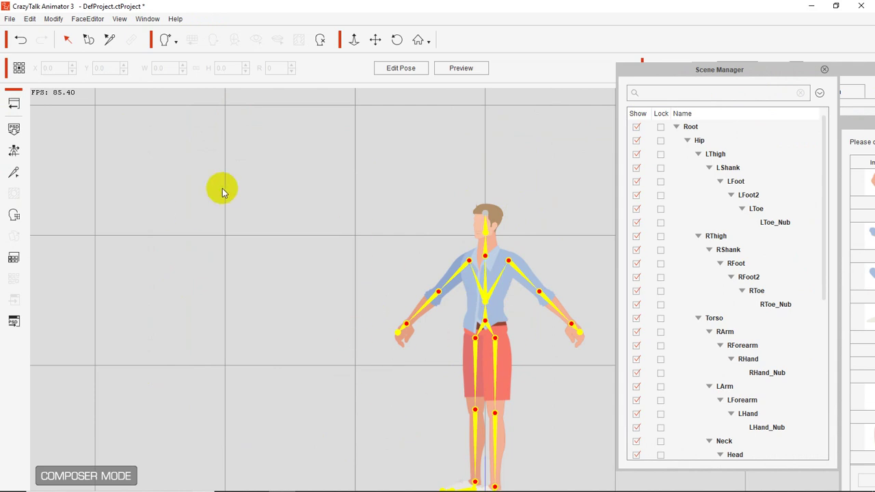
Step: Set Photoshop.exe from the Adobe Photoshop CS6 (64 Bit) folder as the texture editor in the preferences and apply them
left_click(30, 18)
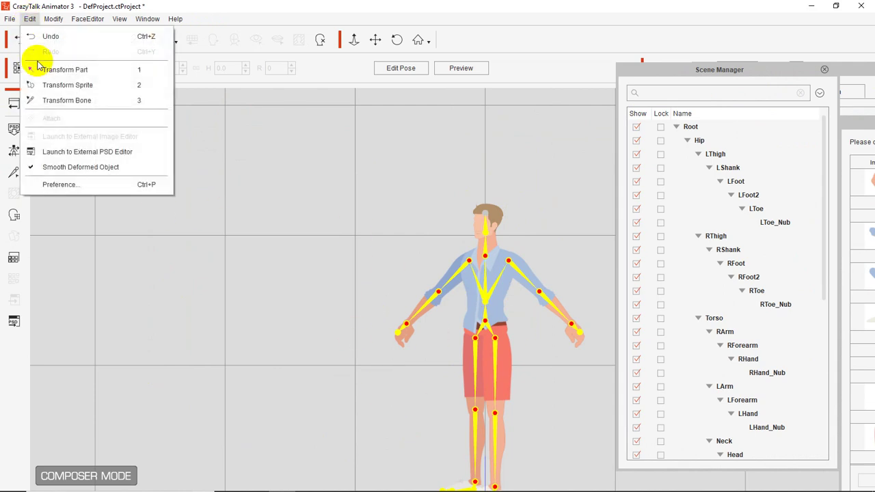
left_click(58, 185)
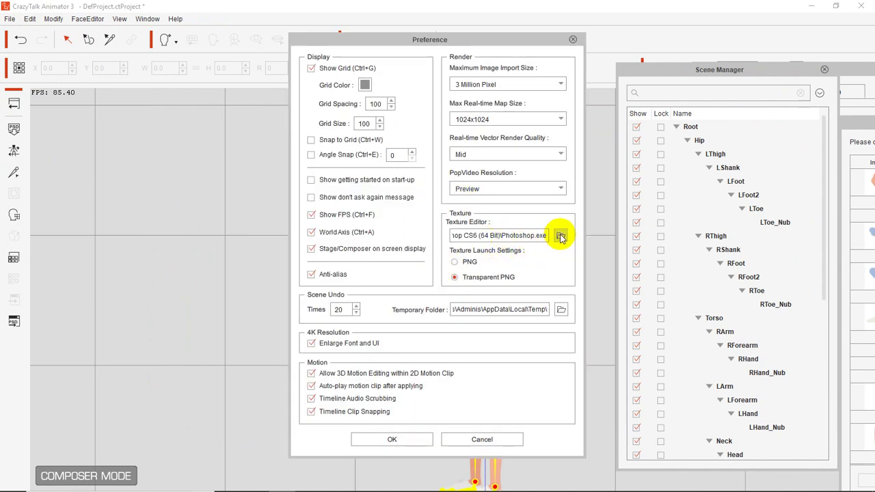
left_click_drag(464, 236, 422, 233)
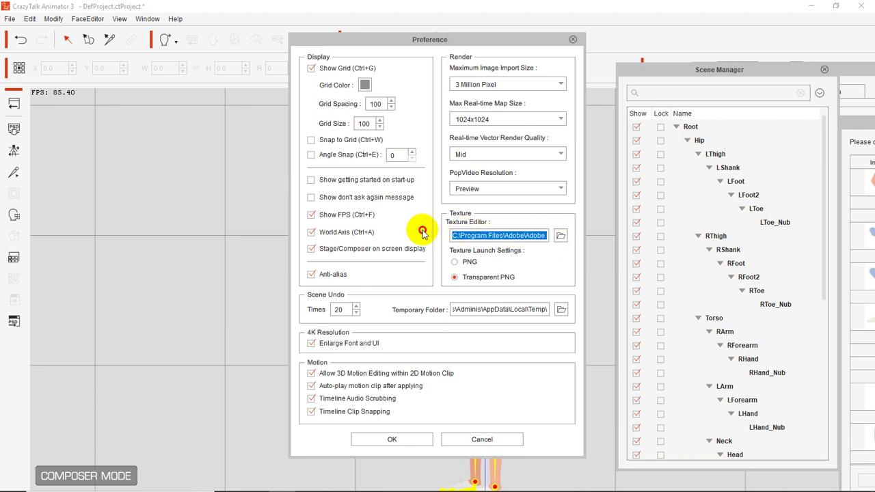
left_click(559, 236)
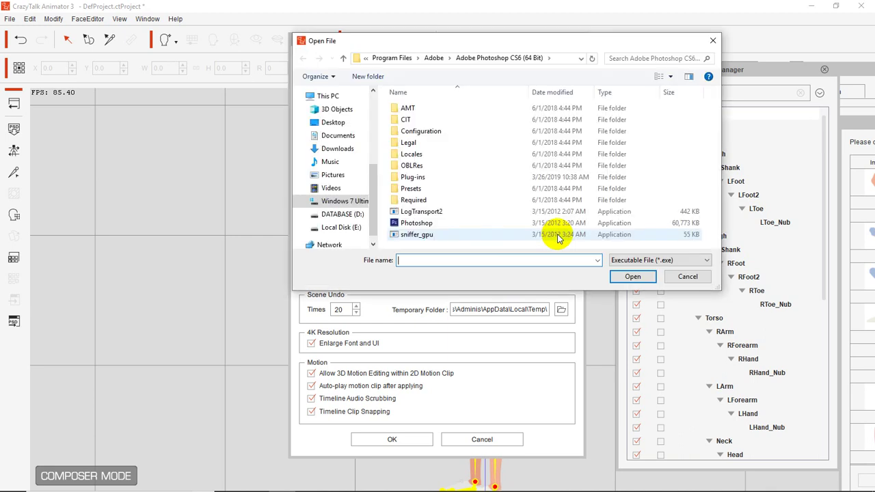
double_click(437, 222)
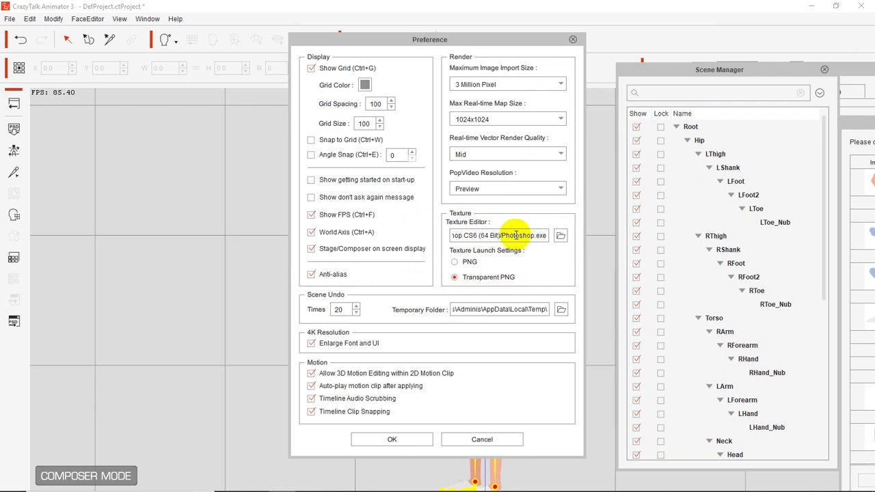
left_click(559, 236)
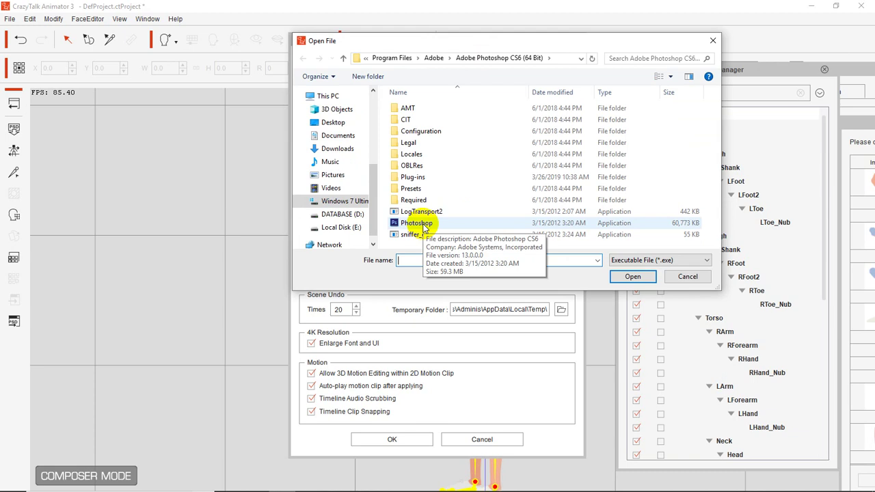
left_click(419, 224)
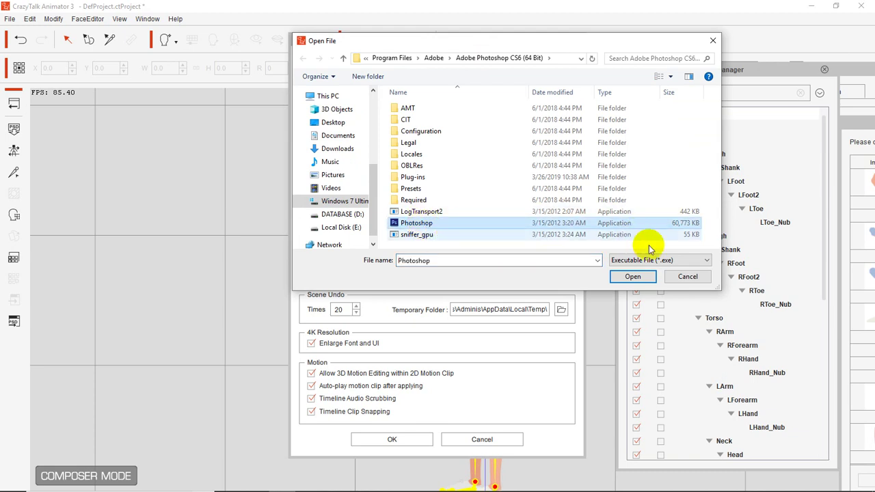
left_click(680, 281)
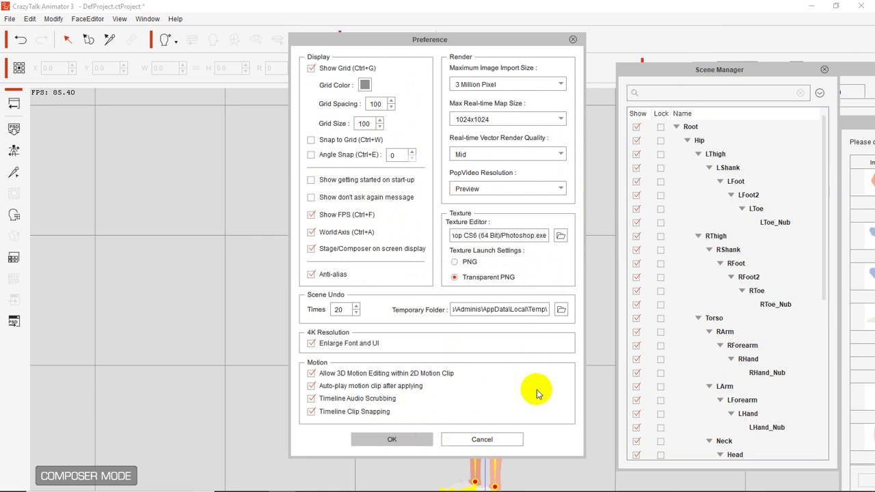
key("Return")
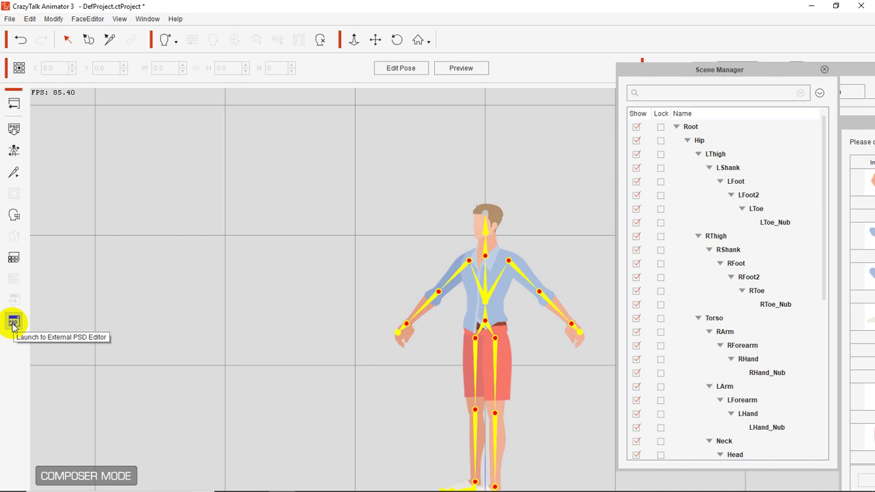
Step: Launch the character to the external PSD editor with Head & Body in one file, accepting the vector-to-image conversion
left_click(13, 323)
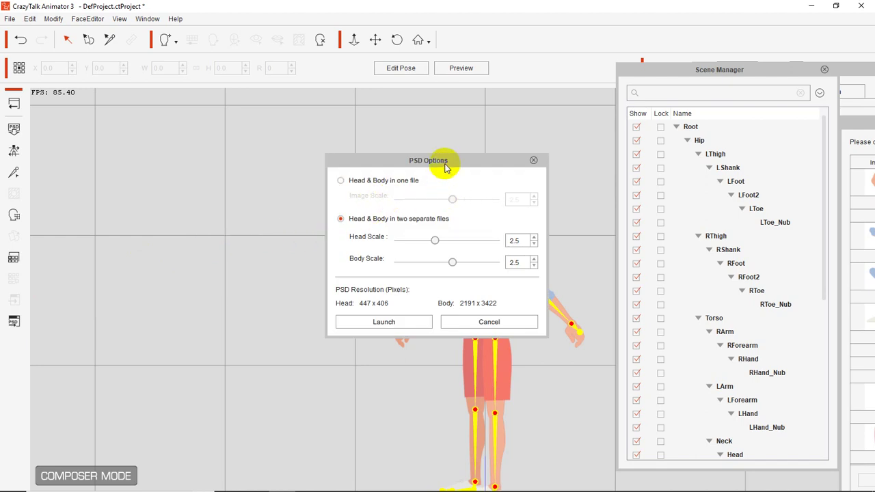
left_click_drag(430, 161, 338, 127)
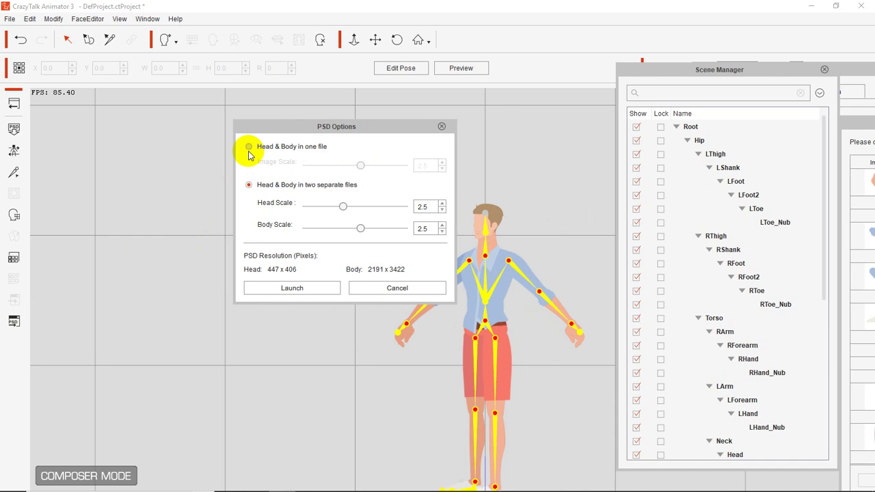
left_click(248, 146)
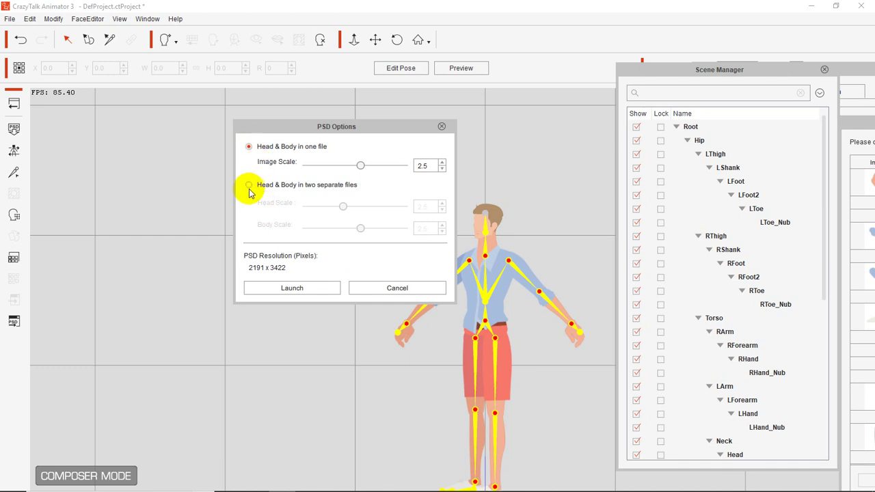
left_click(248, 185)
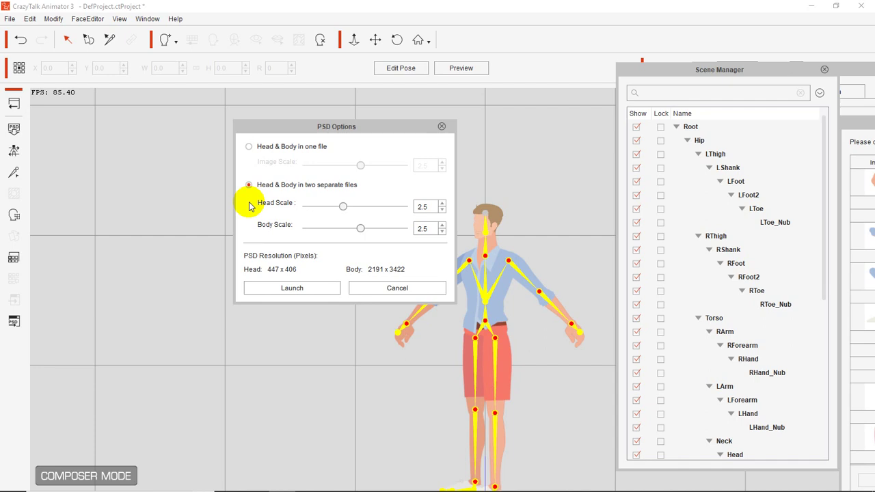
left_click(249, 146)
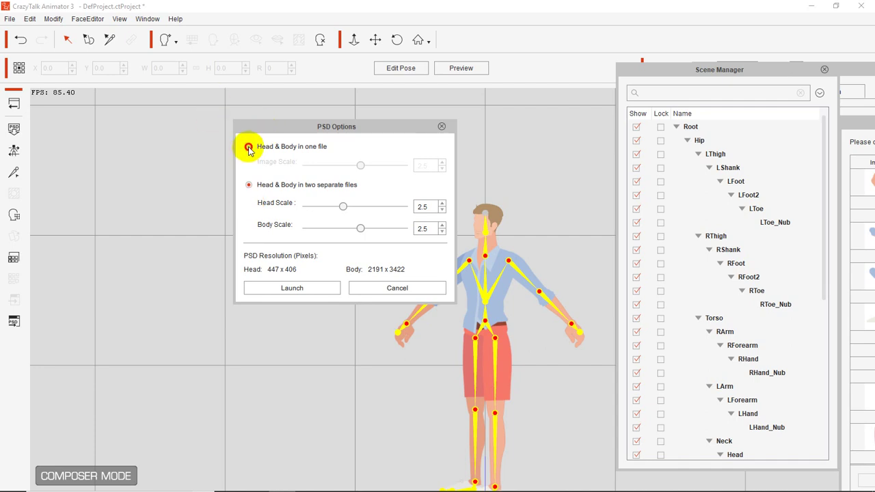
left_click(292, 288)
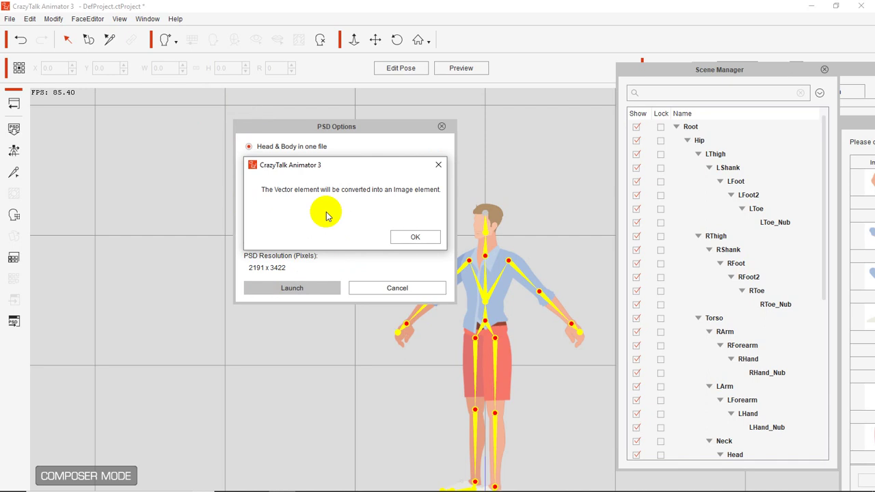
left_click(406, 239)
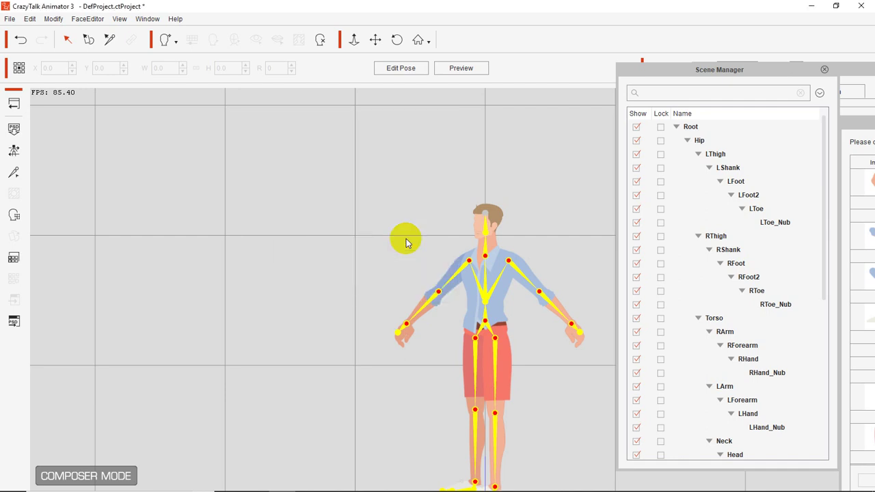
Step: Move the Layer Manager away from the Scene Manager, review the character's layer order, and close it
left_click(384, 484)
left_click_drag(497, 68, 244, 65)
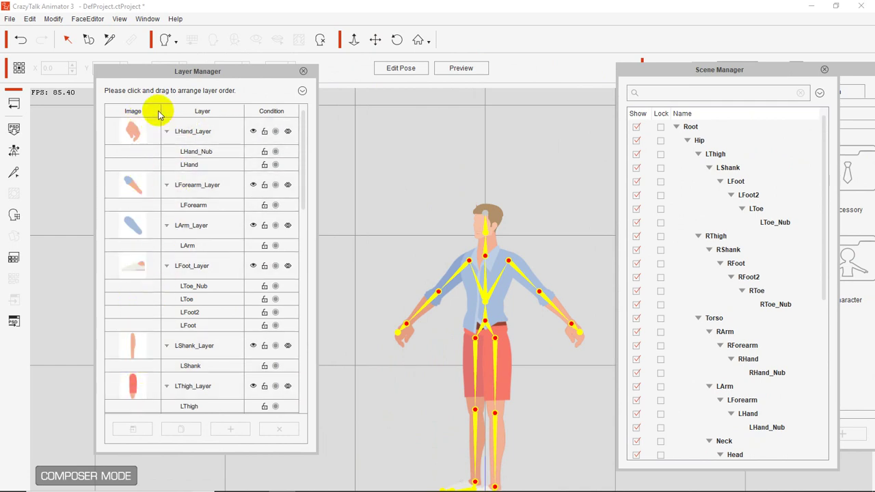
left_click(303, 72)
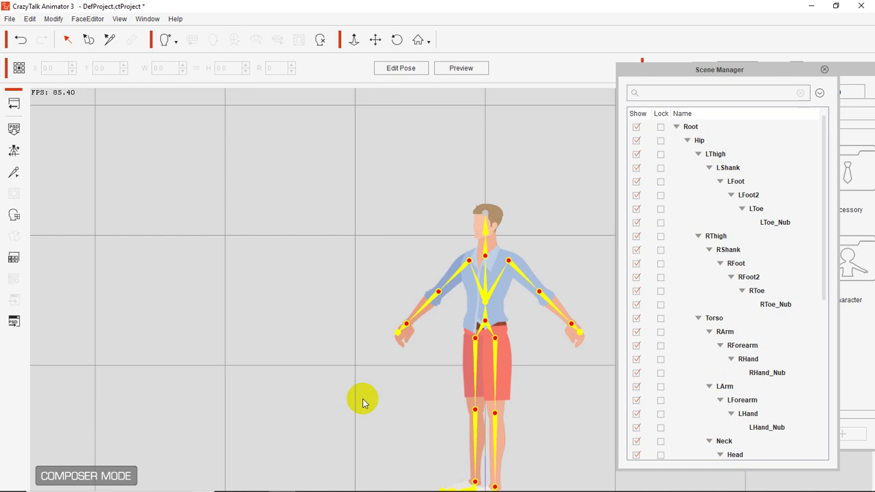
Step: Switch to Photoshop and float the Layers panel beside the exported character in VogueFiguresMaleS.psd
left_click(309, 481)
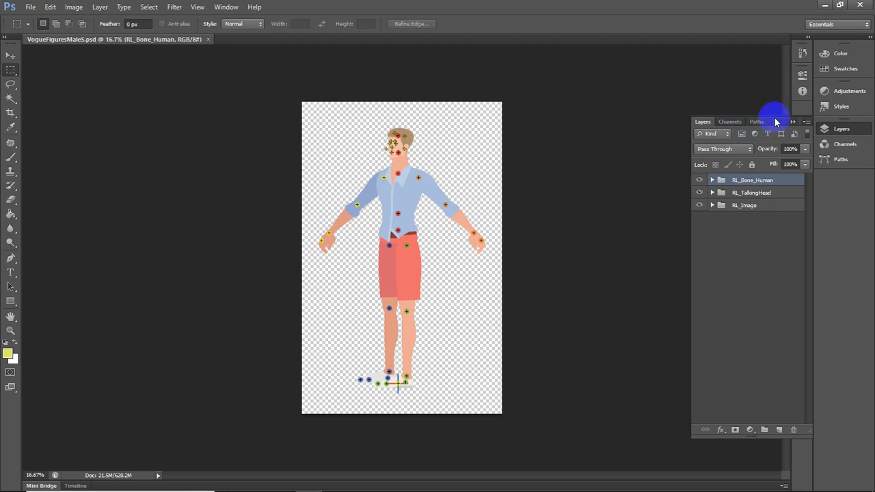
left_click_drag(776, 121, 644, 84)
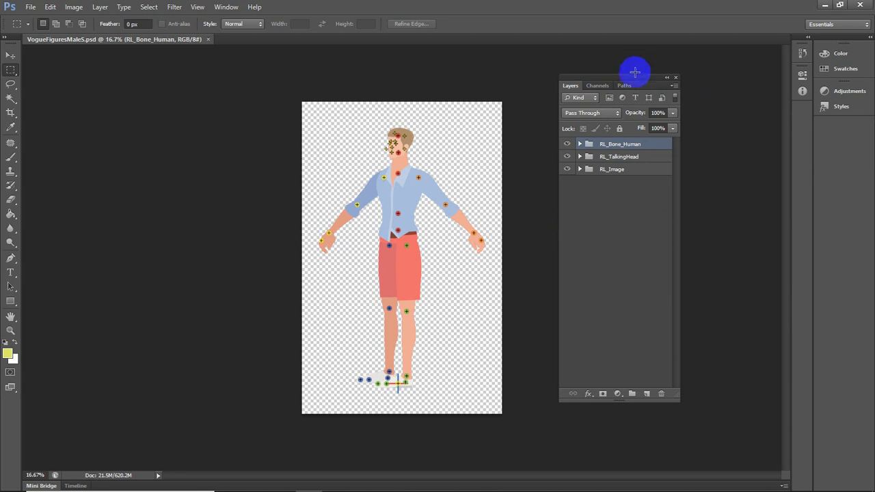
left_click_drag(636, 75, 642, 78)
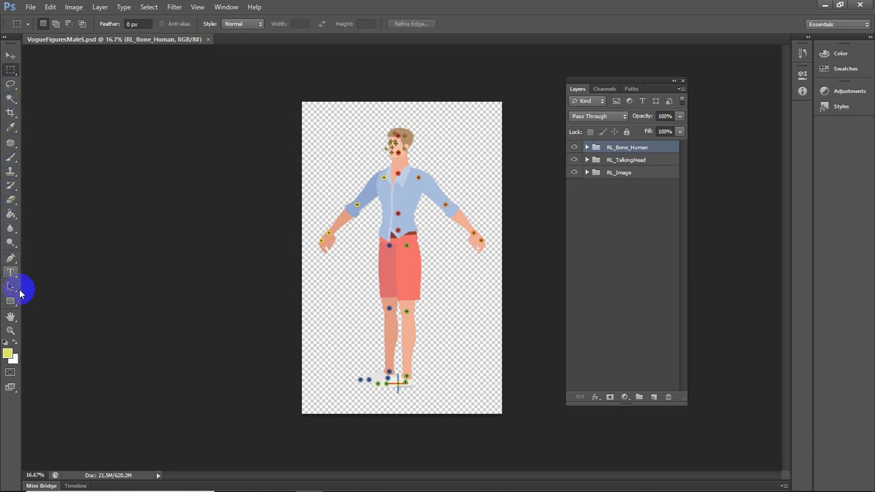
left_click(451, 205)
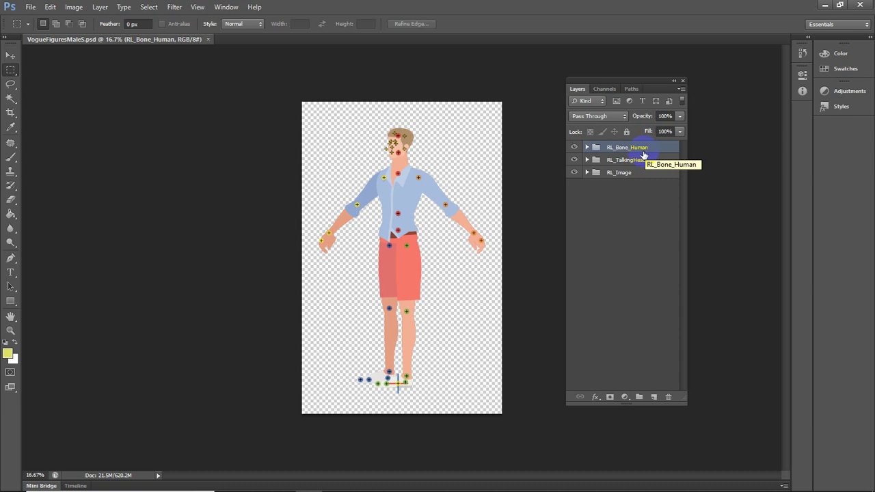
Step: Expand the RL_Bone_Human and RL_Image groups one after the other to view their layers, collapsing each again
left_click(586, 147)
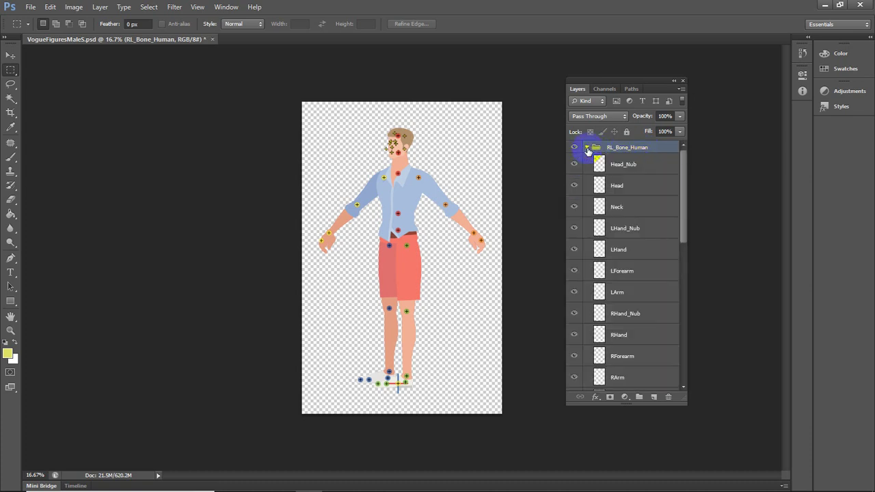
left_click(586, 148)
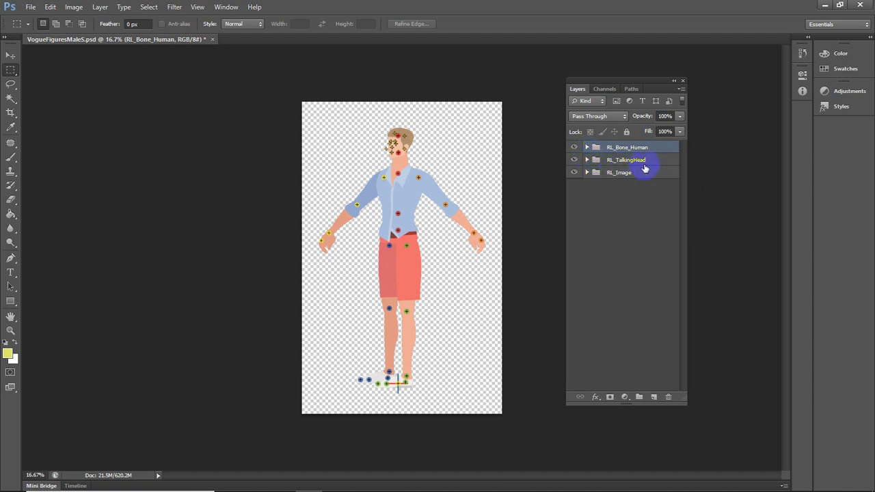
left_click(587, 173)
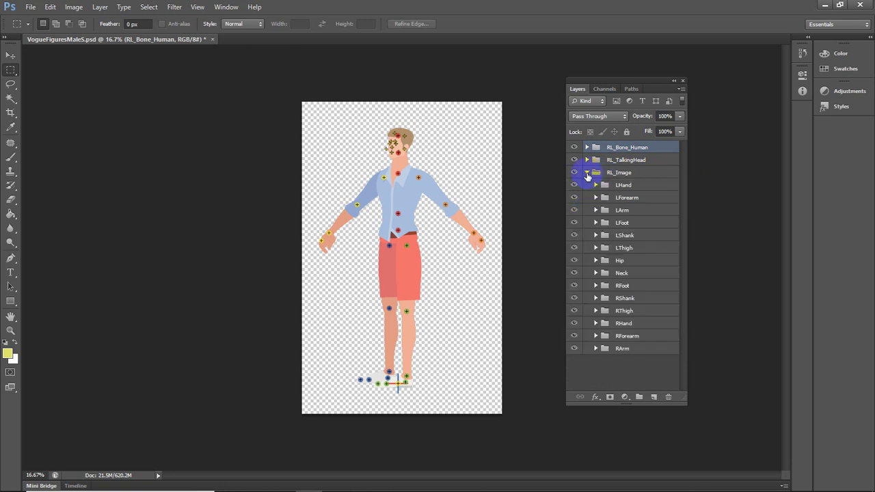
left_click(587, 173)
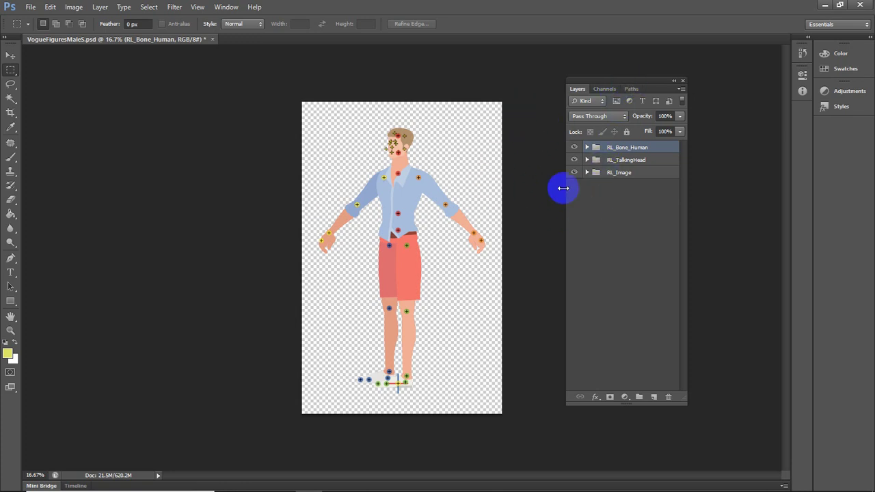
Step: Expand the RL_Bone_Human group and examine the bone markers on the character from the feet up to the head
left_click(587, 147)
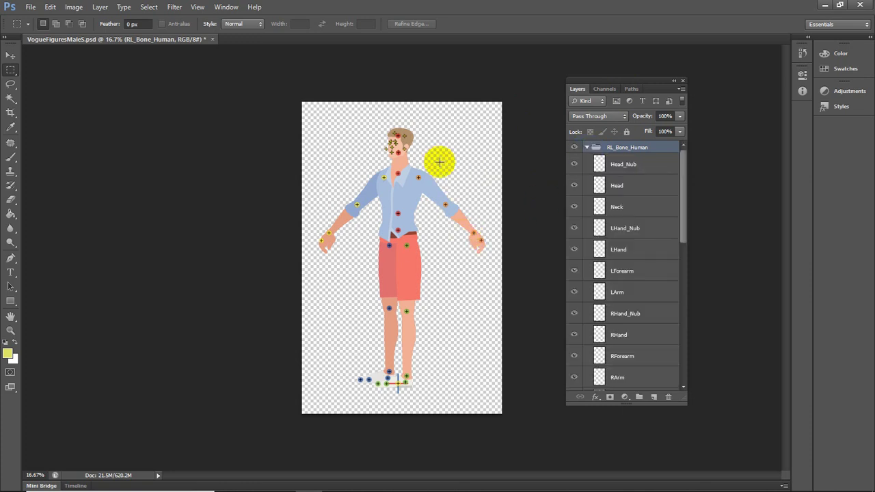
key("ctrl+plus")
key("ctrl+plus")
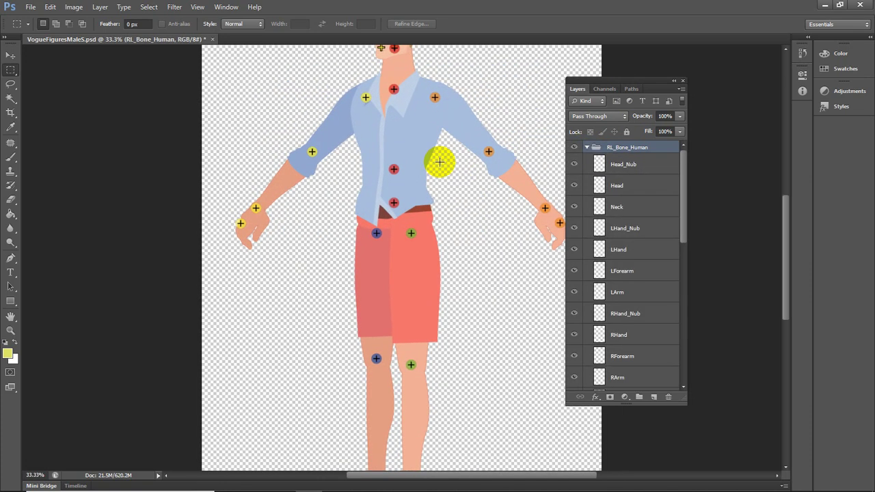
scroll(463, 278, "down", 3)
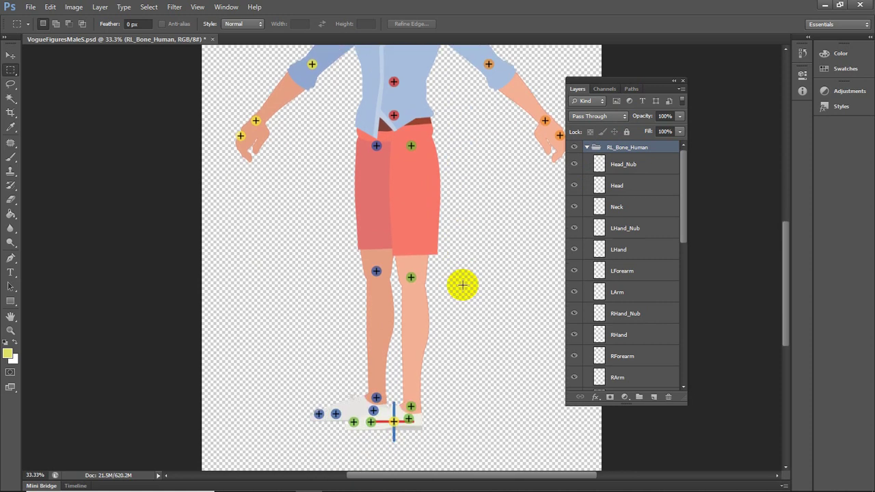
scroll(463, 285, "up", 2)
scroll(462, 285, "up", 4)
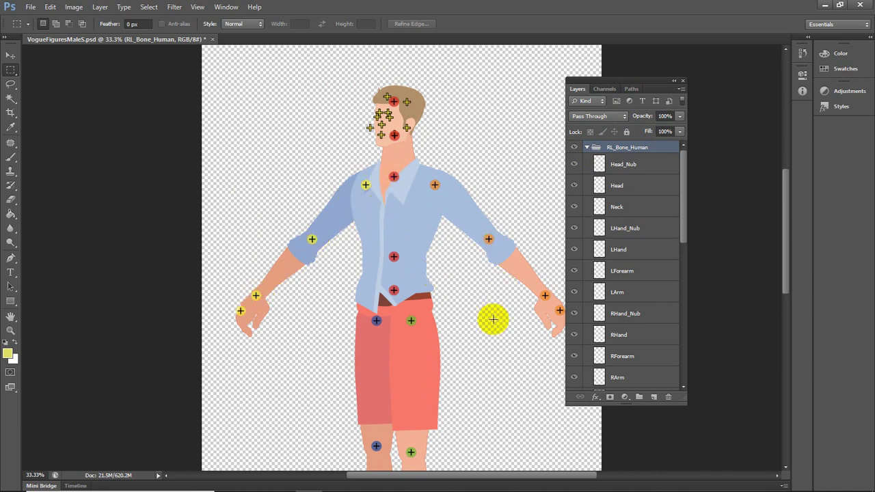
Step: Select the Head_Nub layer with the Move tool, and hide and reshow it to identify its marker
left_click(624, 166)
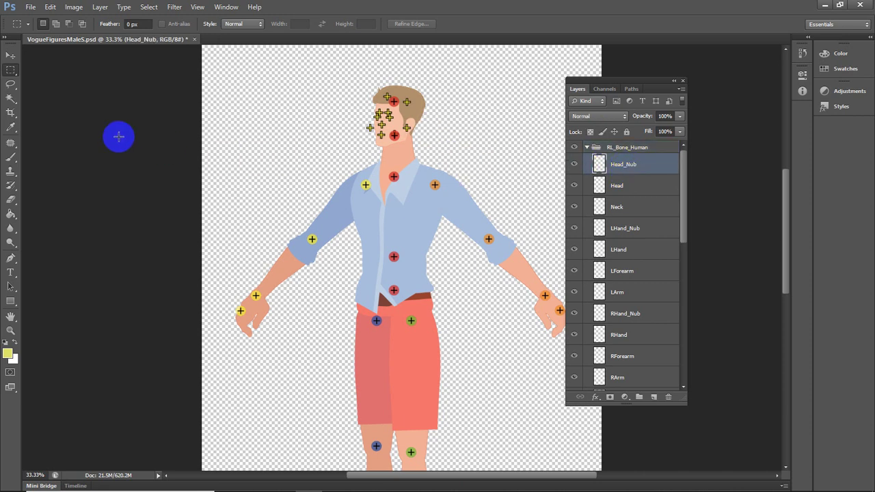
left_click(10, 55)
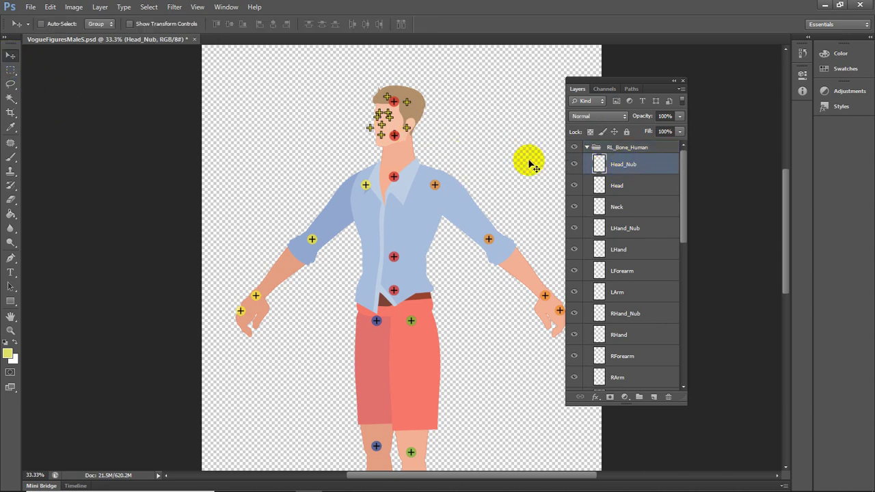
left_click(573, 167)
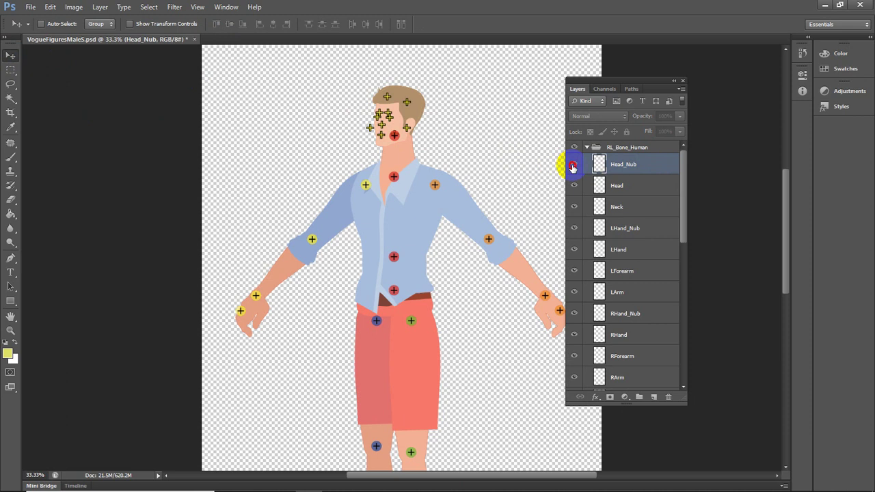
left_click(573, 167)
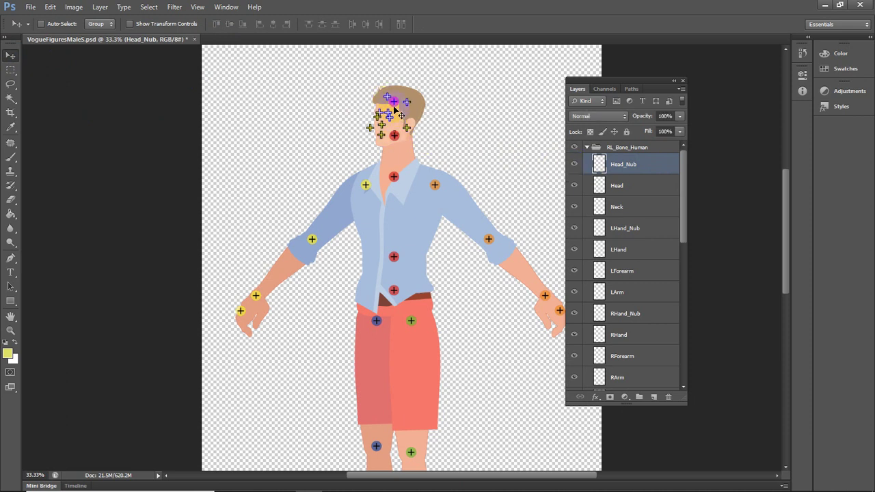
left_click(590, 188)
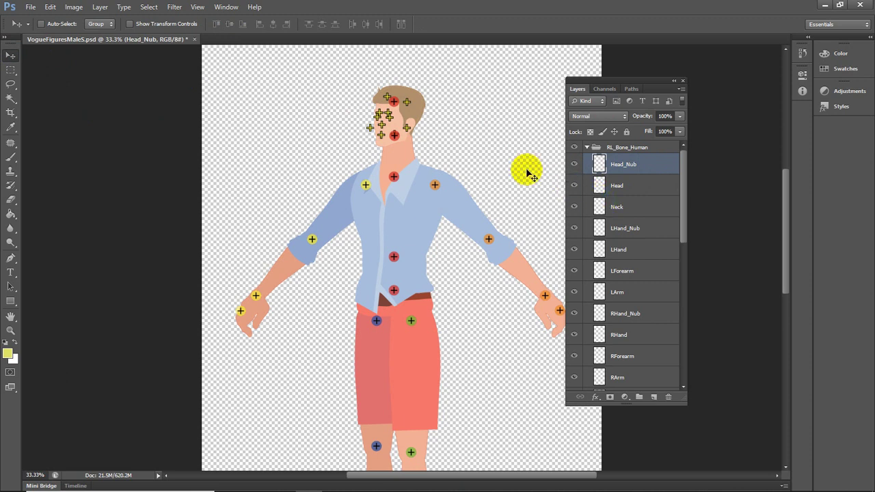
Step: Look through the bone layers and select the whole RL_Bone_Human group
scroll(594, 225, "down", 2)
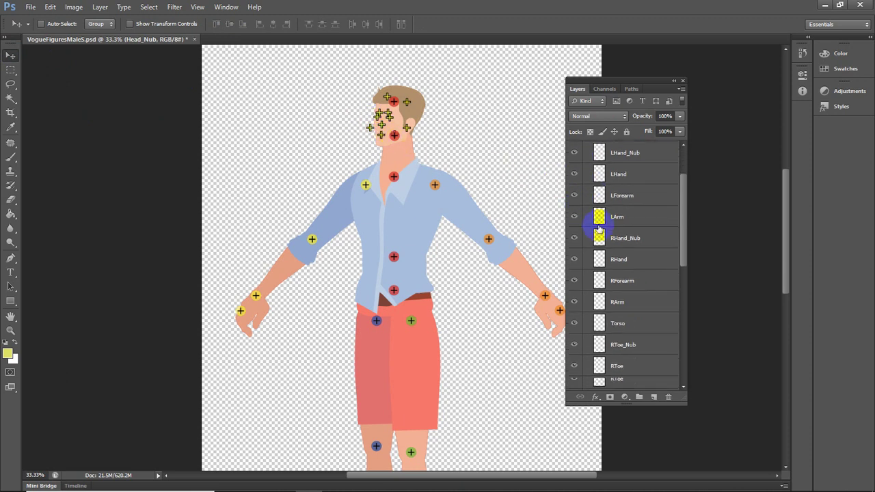
scroll(592, 221, "up", 2)
left_click(602, 228)
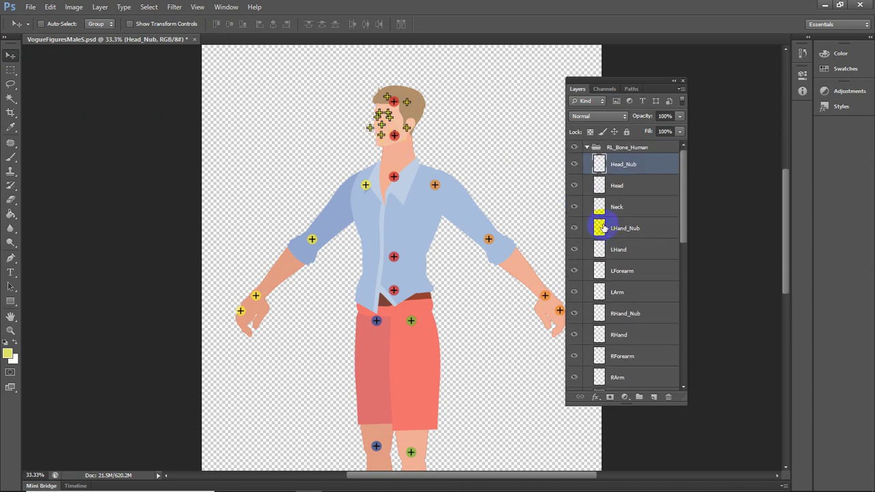
left_click(528, 137)
left_click(626, 148)
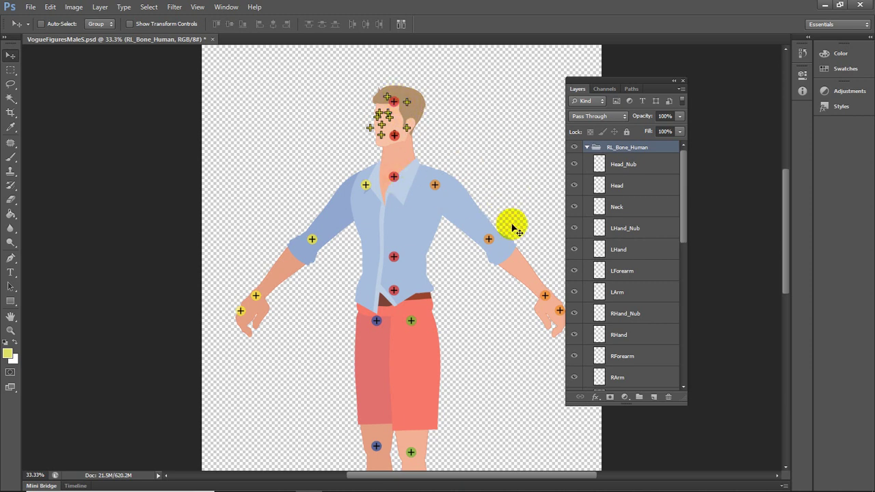
Step: Hide and reshow the Torso bone layer to identify its marker, and collapse the RL_Bone_Human group
scroll(631, 250, "down", 3)
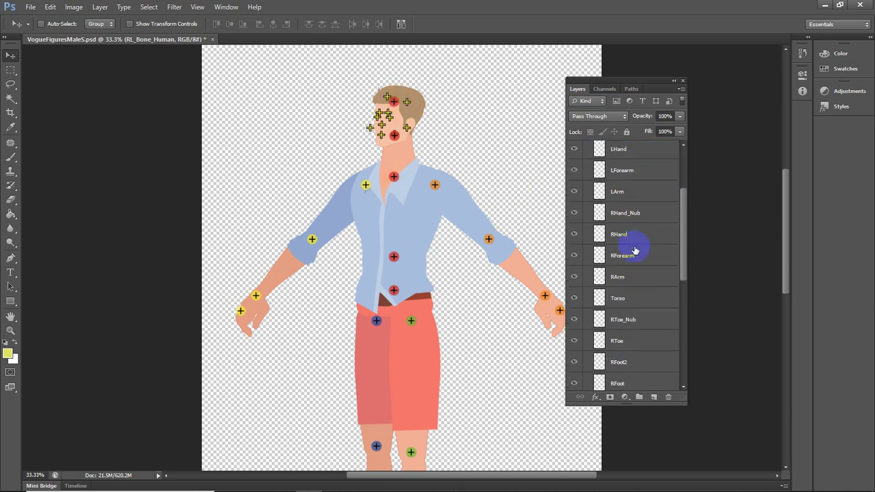
left_click(574, 299)
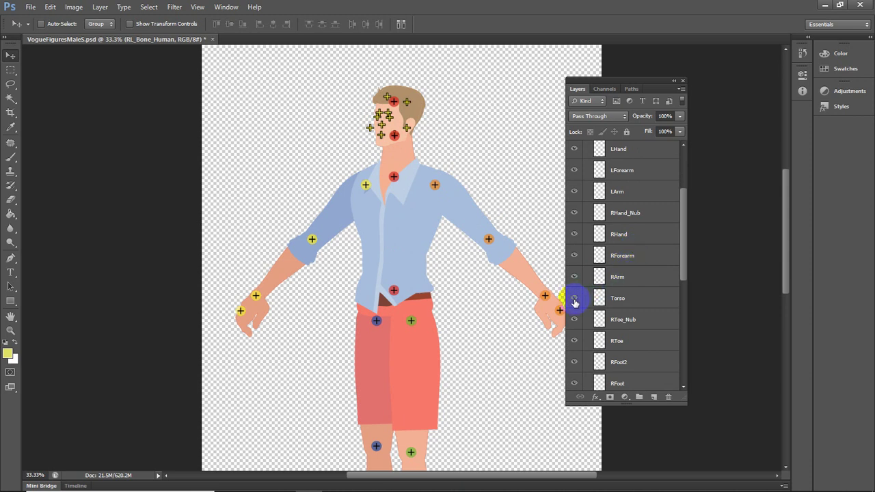
left_click(574, 300)
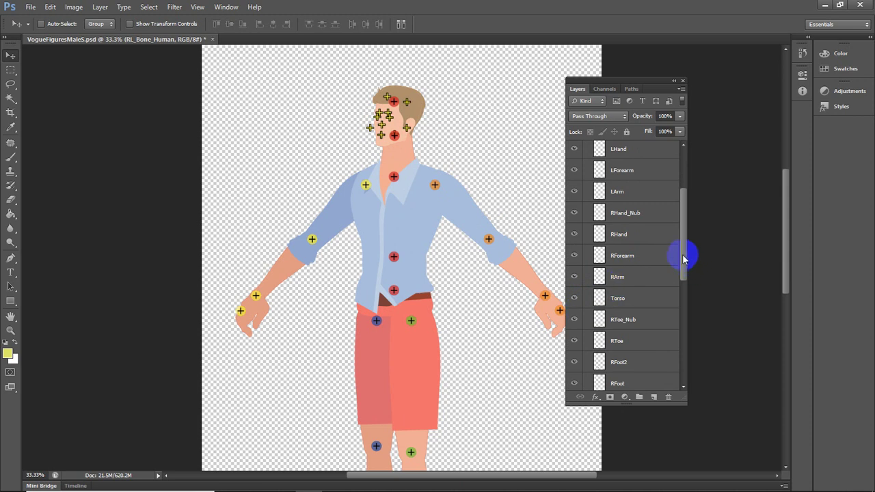
left_click_drag(682, 254, 589, 153)
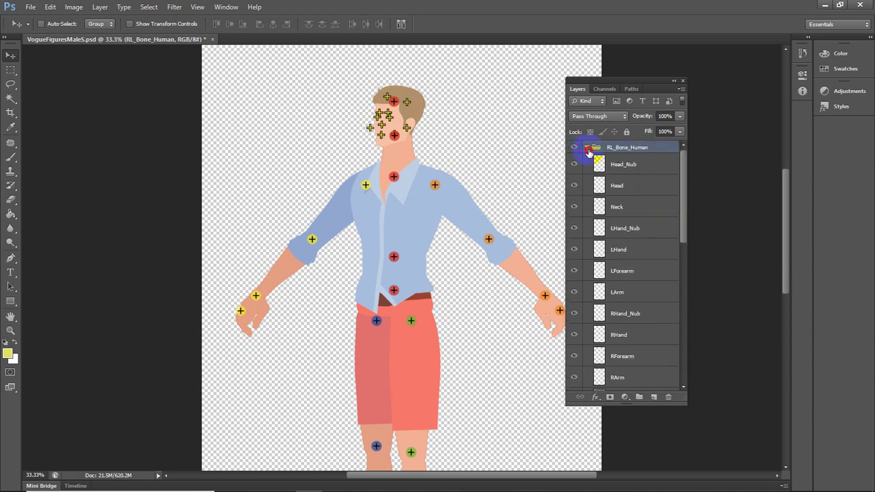
left_click(588, 152)
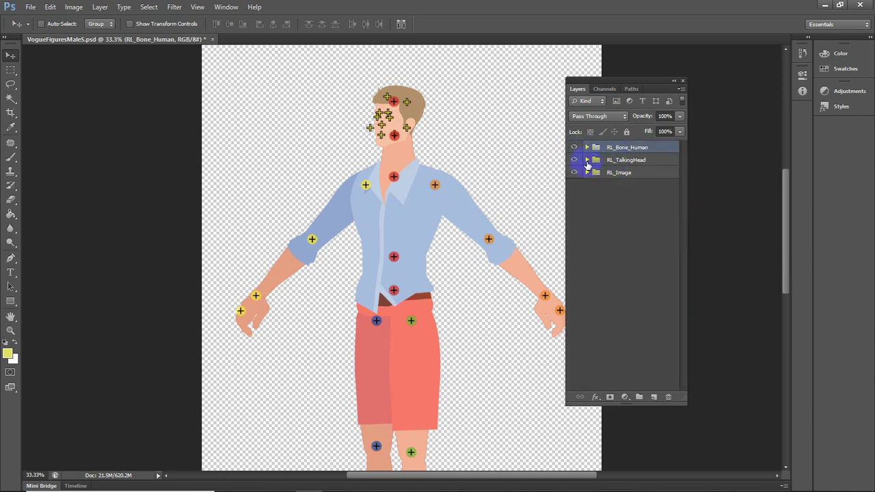
Step: Expand RL_TalkingHead and its HeadBone group, and examine the facial bone layers down to Face
left_click(587, 160)
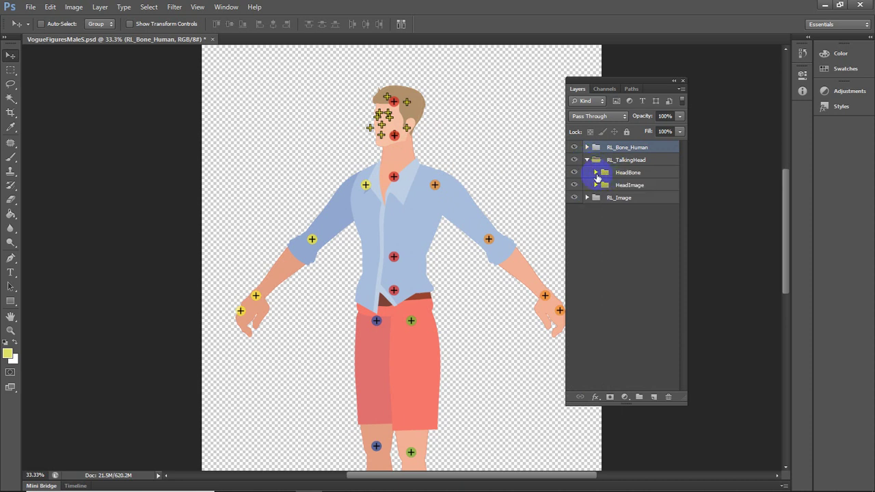
left_click(596, 173)
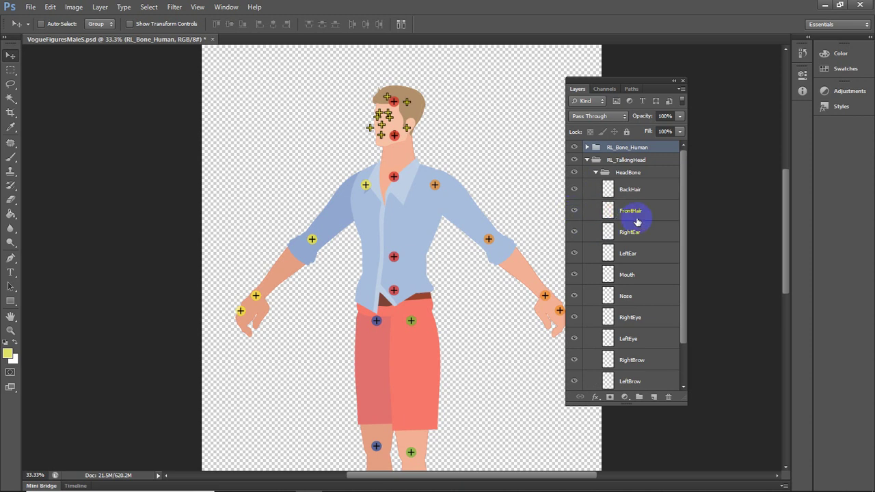
left_click(394, 101)
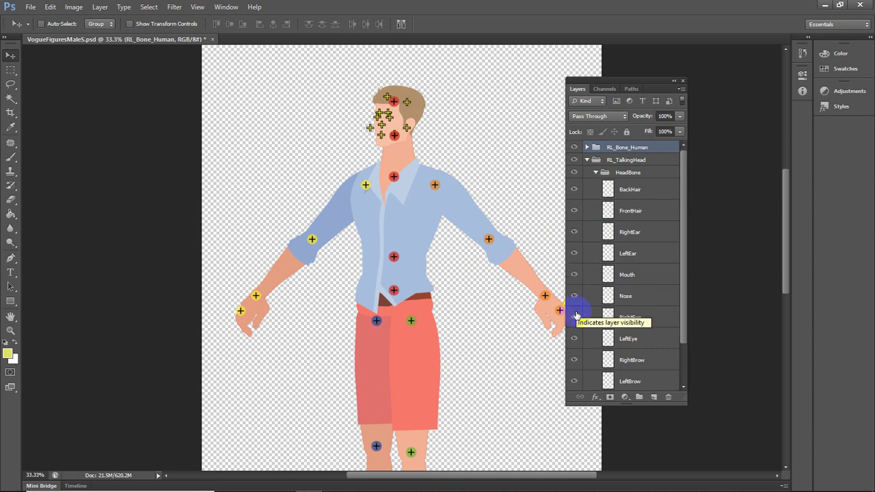
scroll(576, 311, "down", 3)
scroll(480, 225, "up", 2)
scroll(478, 222, "up", 1)
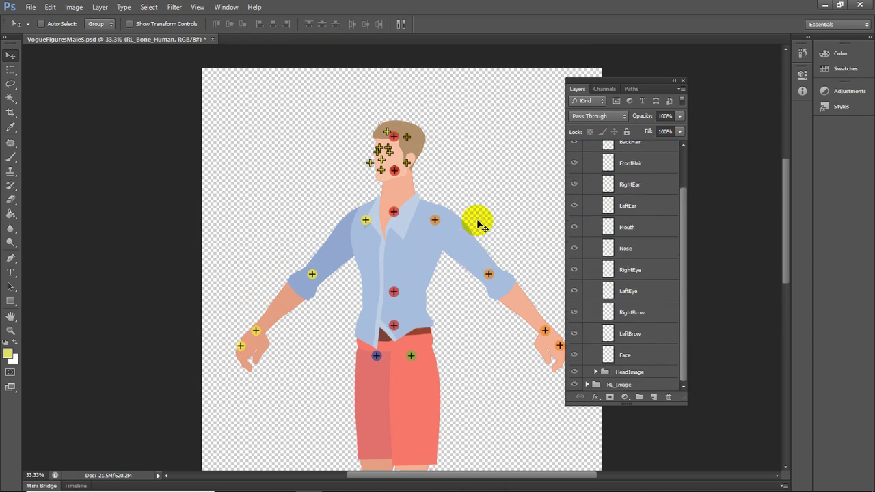
Step: Inspect the facial bone markers on the character's head at 50% zoom and select the Nose layer
key("ctrl+plus")
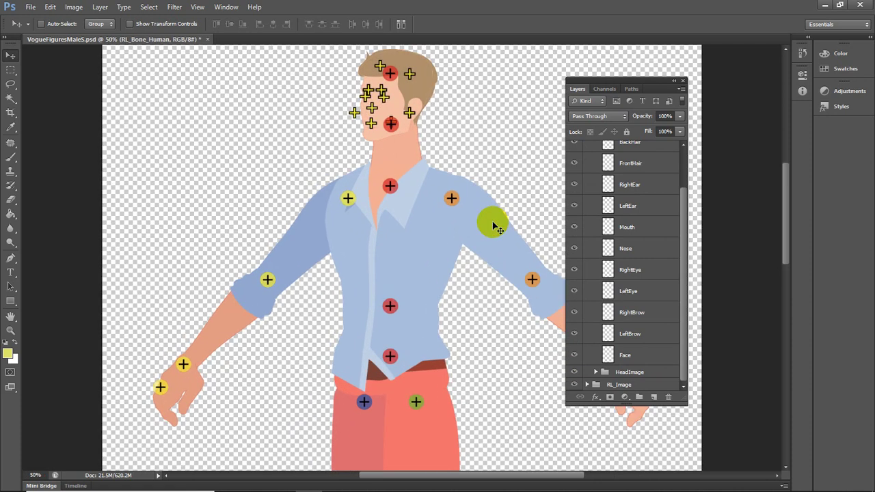
left_click_drag(476, 109, 472, 190)
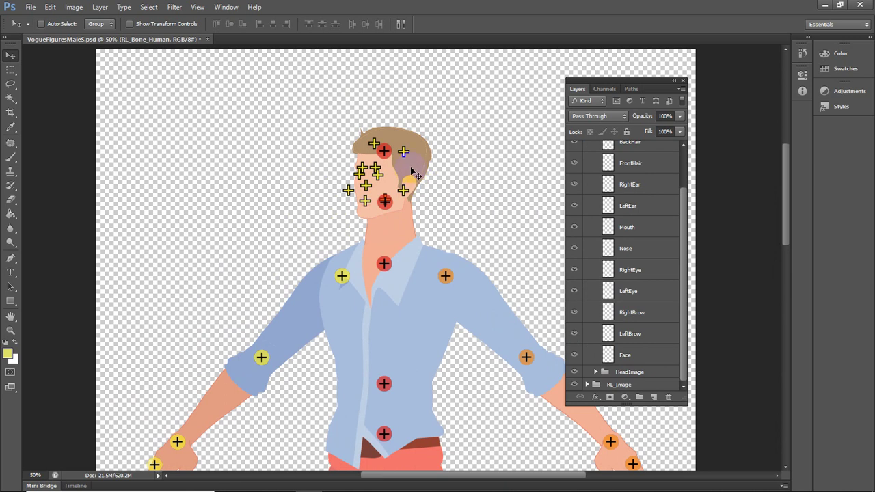
left_click(627, 250)
left_click_drag(462, 230, 424, 243)
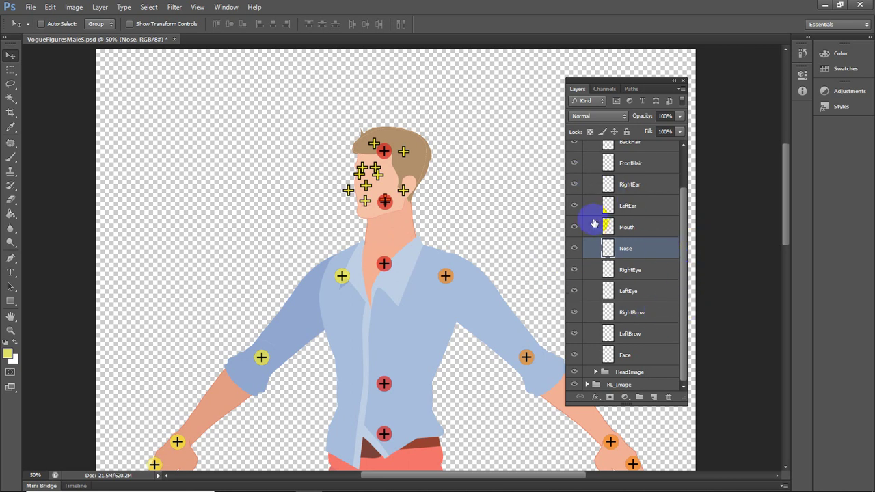
scroll(431, 269, "down", 5)
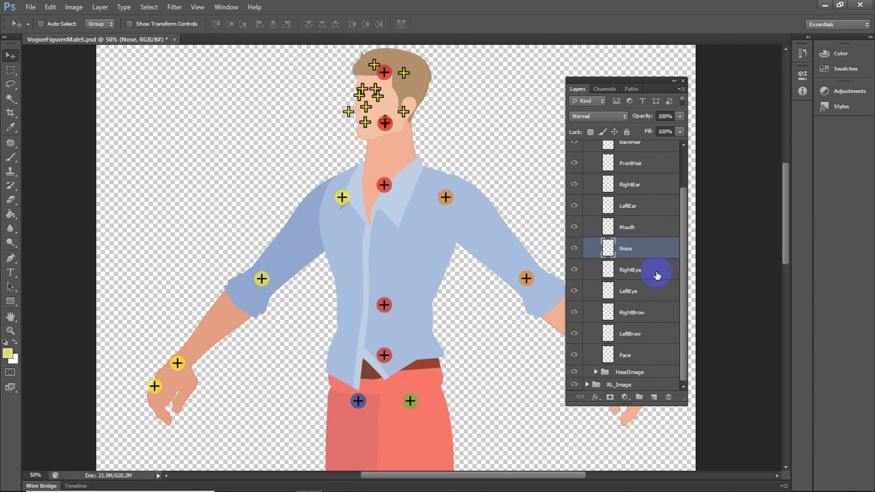
Step: Collapse the HeadBone group and expand RL_Image to examine the body-part image groups alongside RL_TalkingHead
scroll(660, 196, "up", 2)
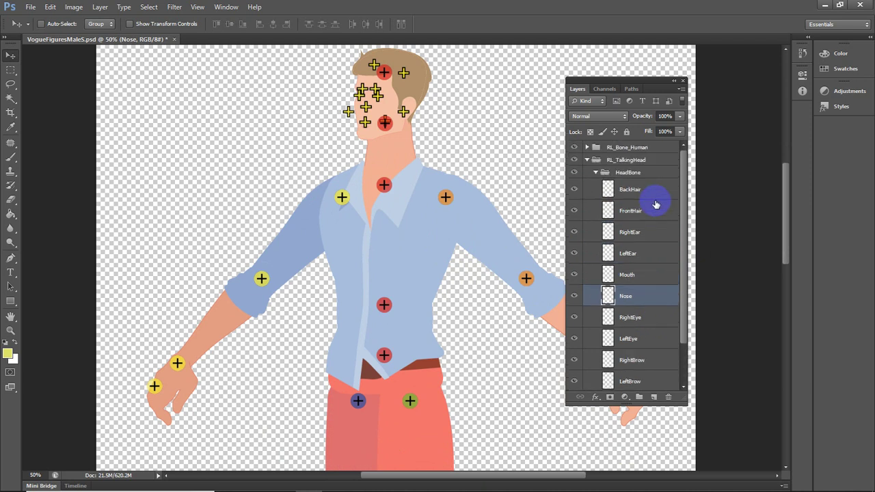
left_click(596, 173)
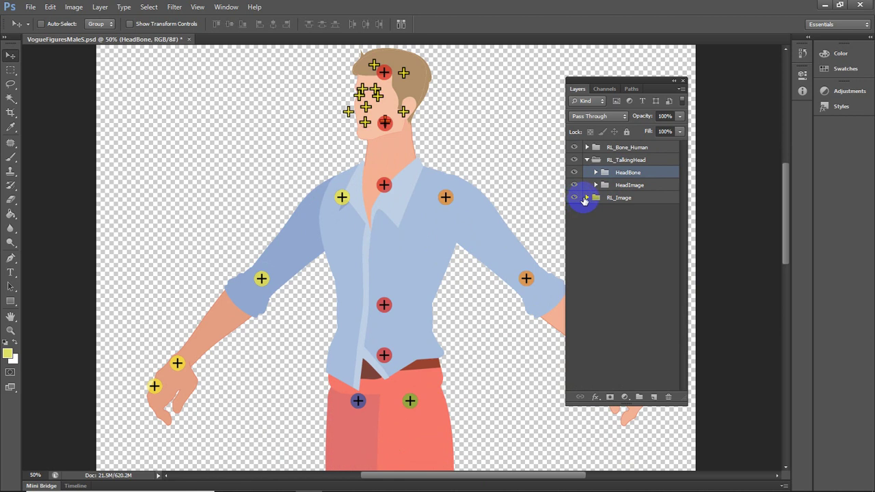
left_click(586, 198)
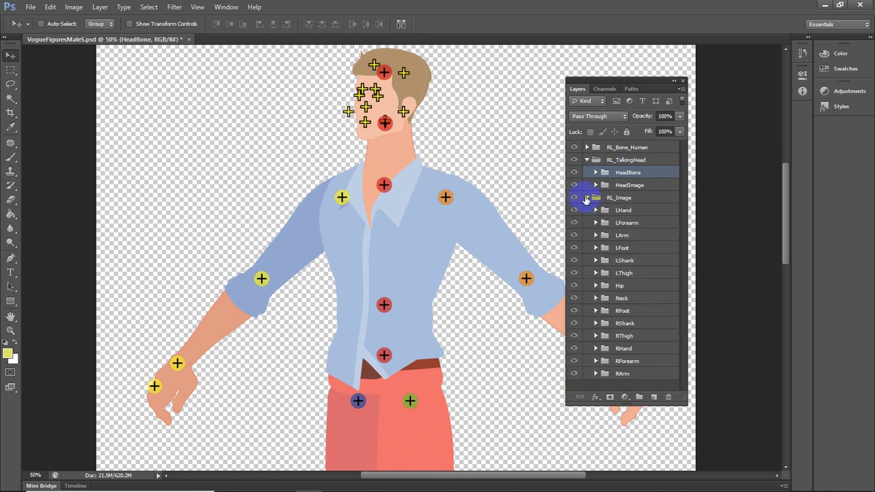
double_click(633, 161)
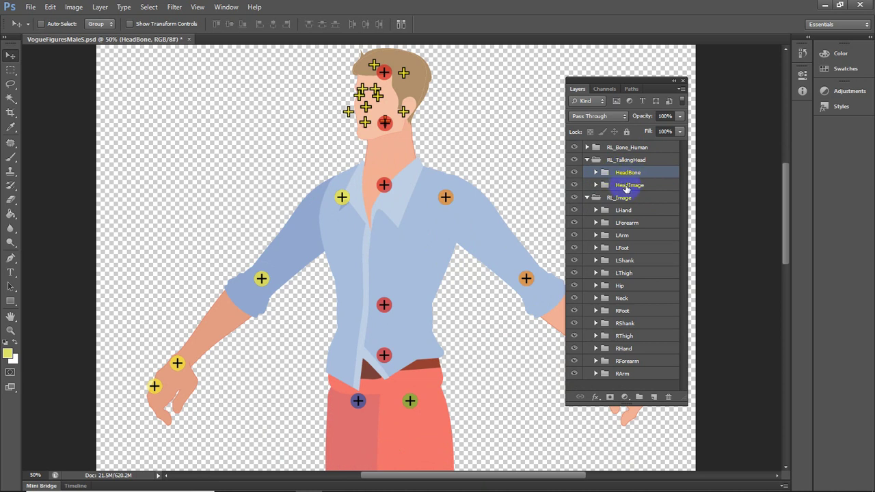
left_click(622, 155)
left_click(614, 191)
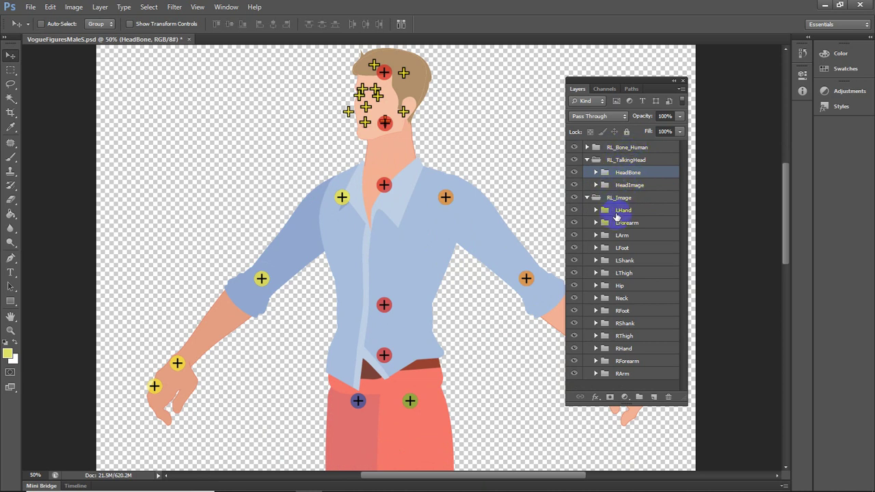
left_click(629, 185)
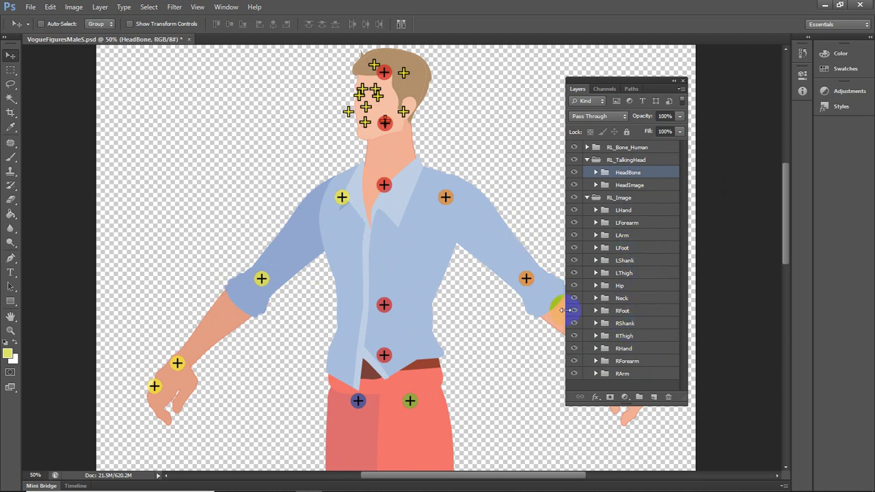
Step: Expand the Hip group, select its img_group_Hip layer, and hide and reshow it to identify the artwork it holds
scroll(614, 314, "down", 2)
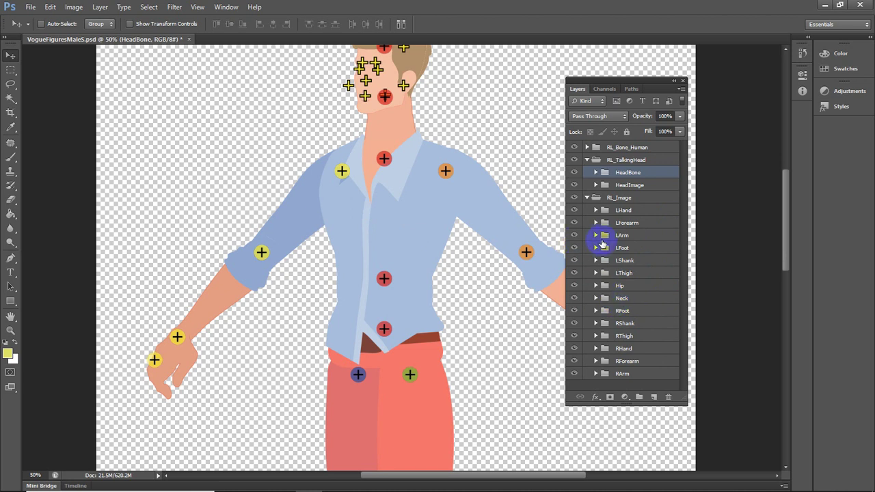
left_click(595, 286)
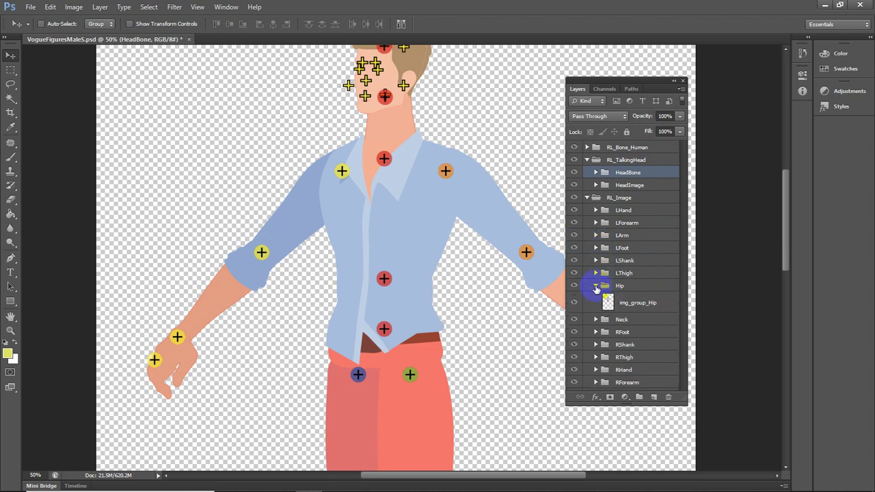
left_click(607, 301)
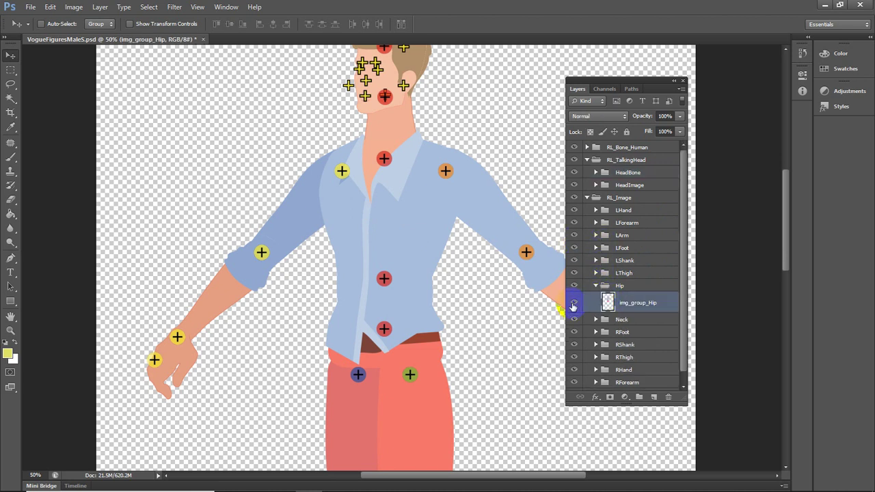
left_click(573, 303)
left_click(573, 303)
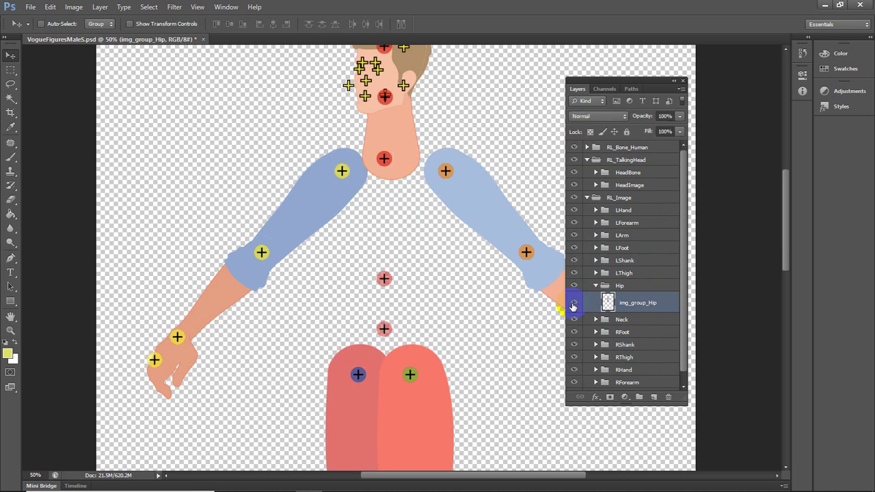
left_click(572, 305)
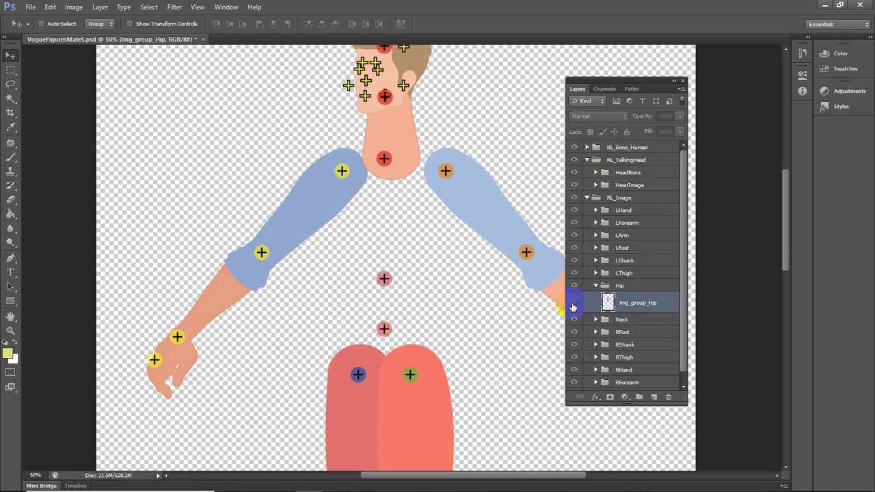
left_click(573, 305)
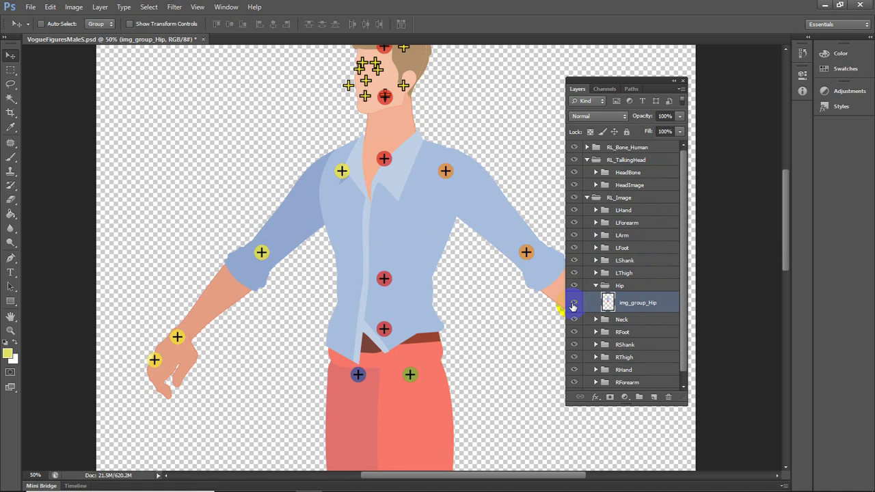
left_click(71, 113)
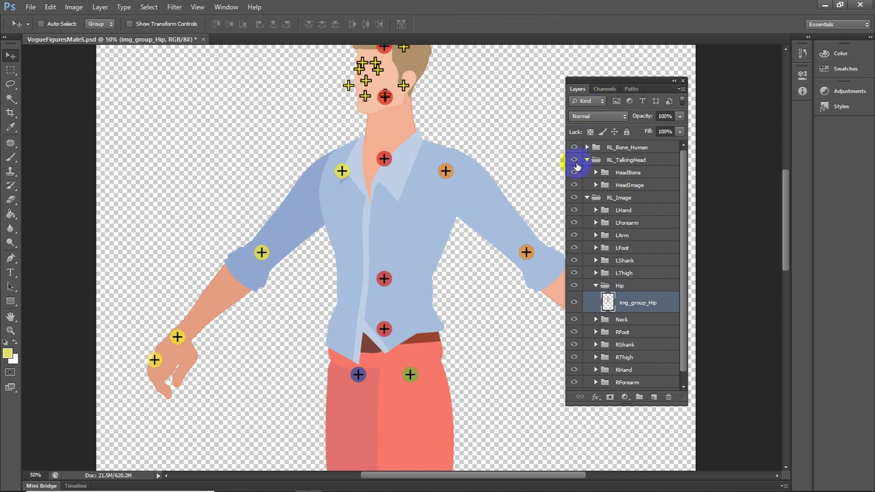
left_click(386, 160)
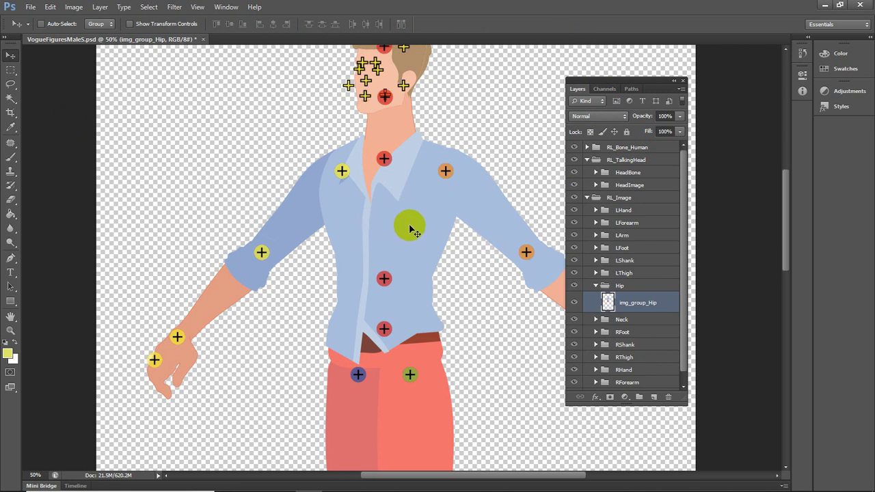
left_click(594, 301)
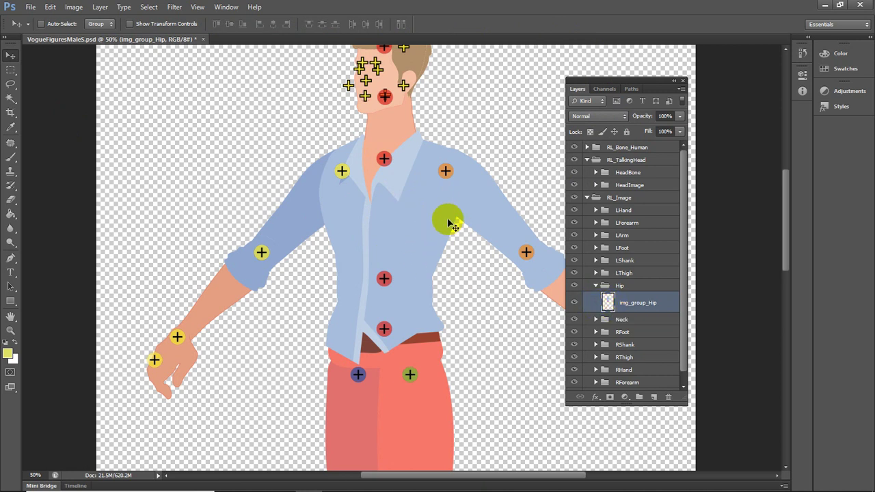
left_click(605, 304)
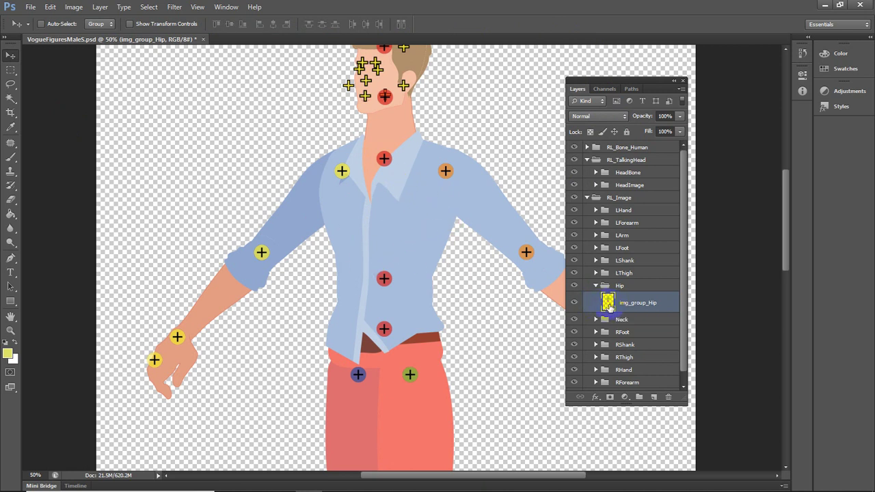
left_click_drag(598, 306, 608, 387)
left_click(604, 326)
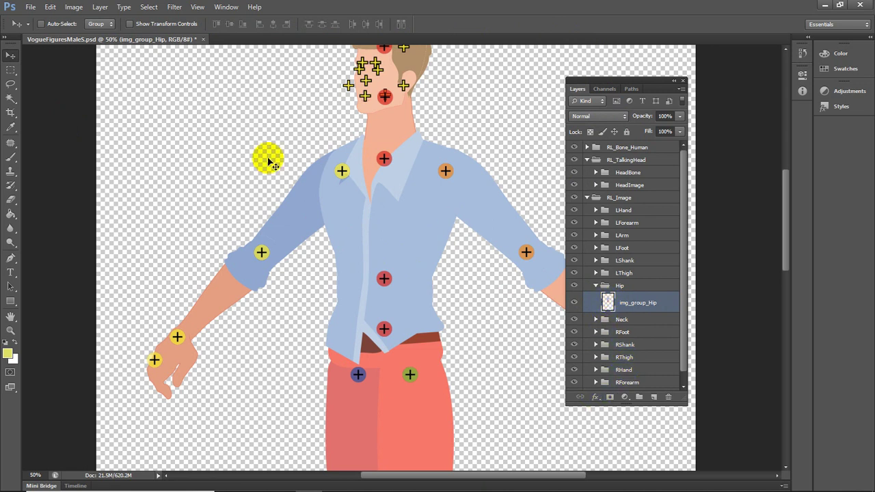
Step: Try a Hue/Saturation adjustment with Hue -24 on the img_group_Hip layer, then cancel it
left_click(74, 7)
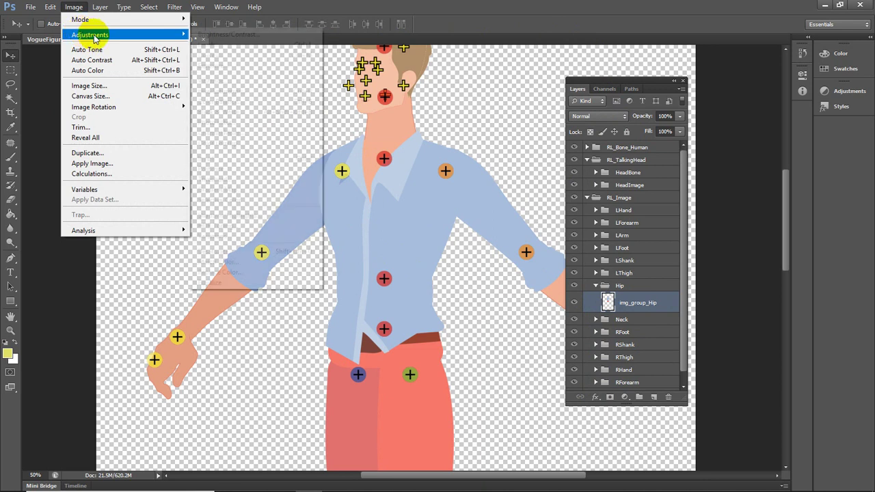
mouse_move(146, 35)
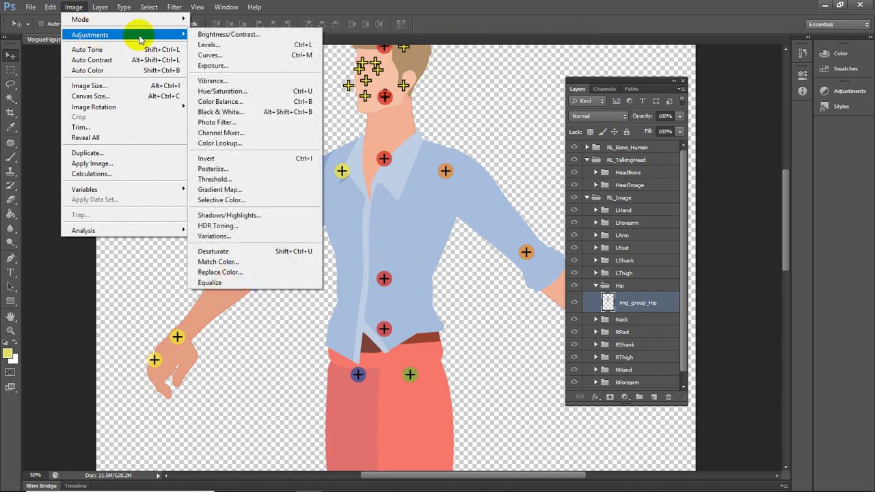
left_click(232, 92)
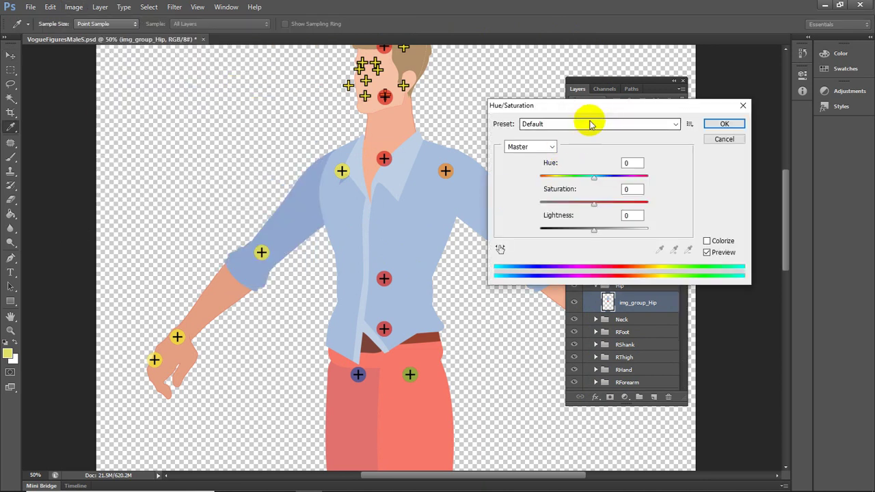
left_click_drag(582, 106, 658, 61)
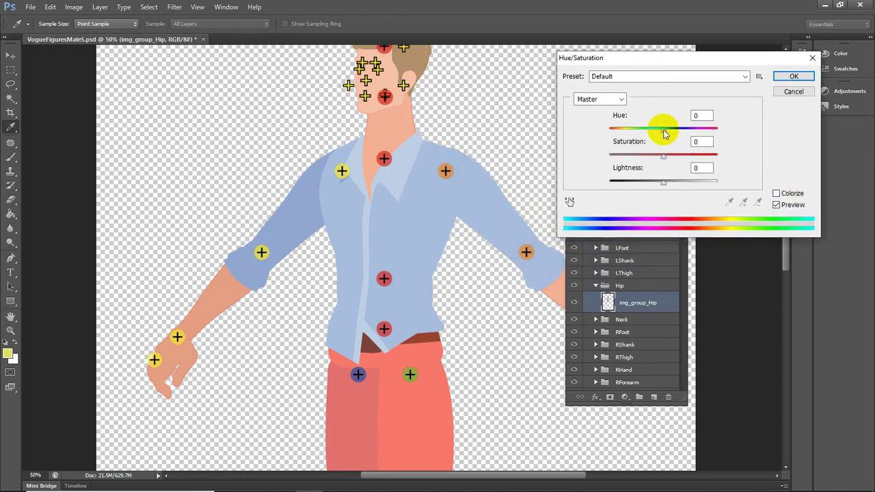
mouse_move(663, 129)
left_mouse_down()
mouse_move(681, 128)
mouse_move(650, 129)
left_mouse_up()
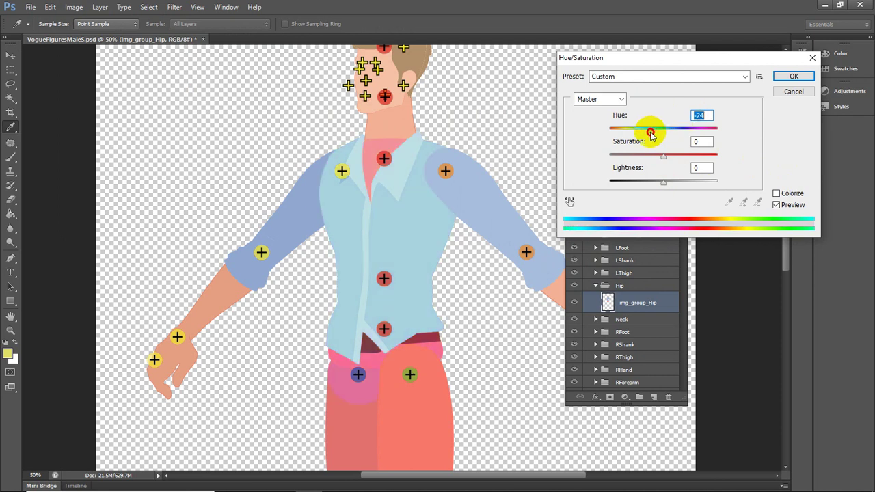
left_click(788, 90)
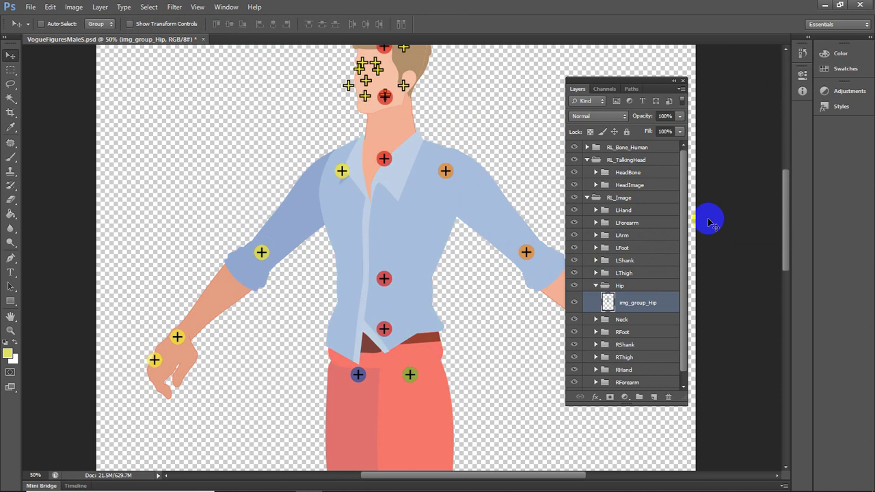
Step: Check the extent of the torso artwork by toggling the img_group_Hip layer's visibility off and on
mouse_move(598, 298)
left_mouse_down()
mouse_move(549, 306)
mouse_move(607, 306)
left_mouse_up()
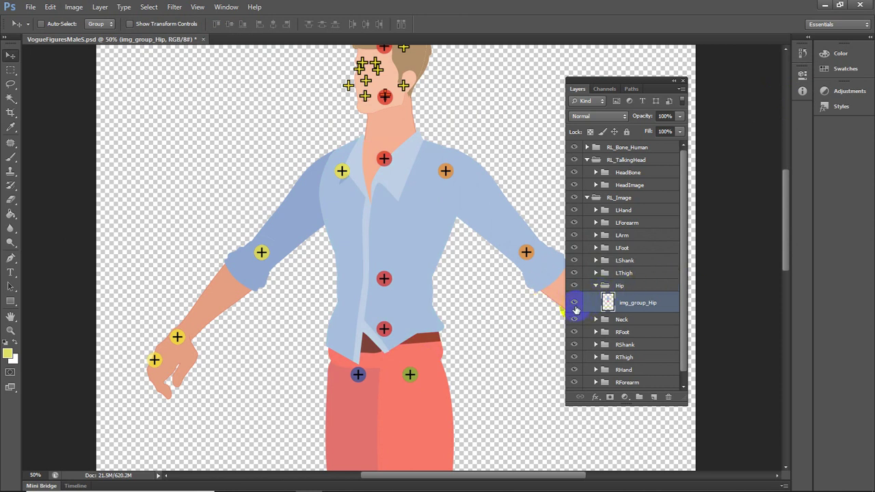
left_click(575, 306)
left_click(576, 305)
Step: Start a Pen tool path at the shirt's left shoulder seam and trace down the left side toward the hem at 100% zoom
key("ctrl+plus")
key("ctrl+plus")
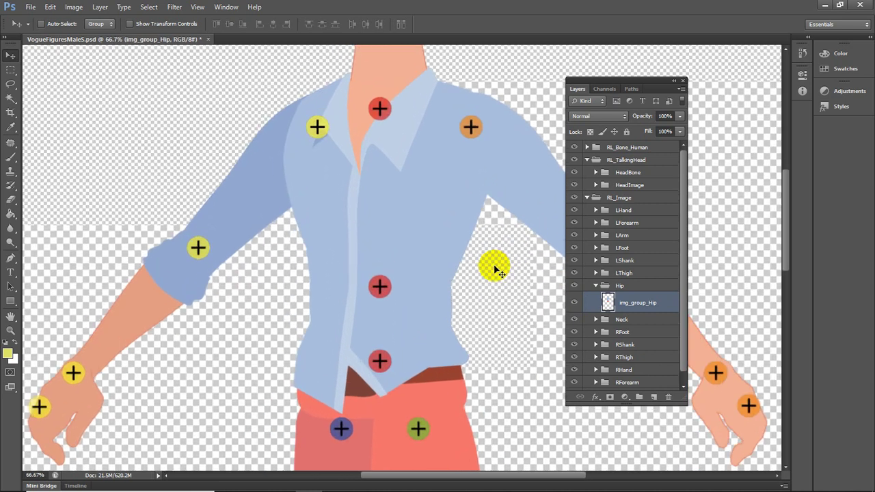
left_click_drag(342, 91, 276, 146)
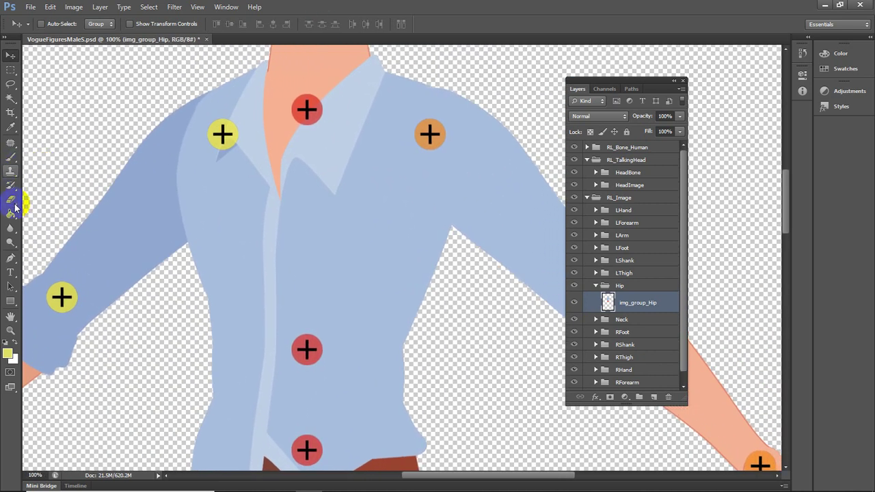
left_click(10, 258)
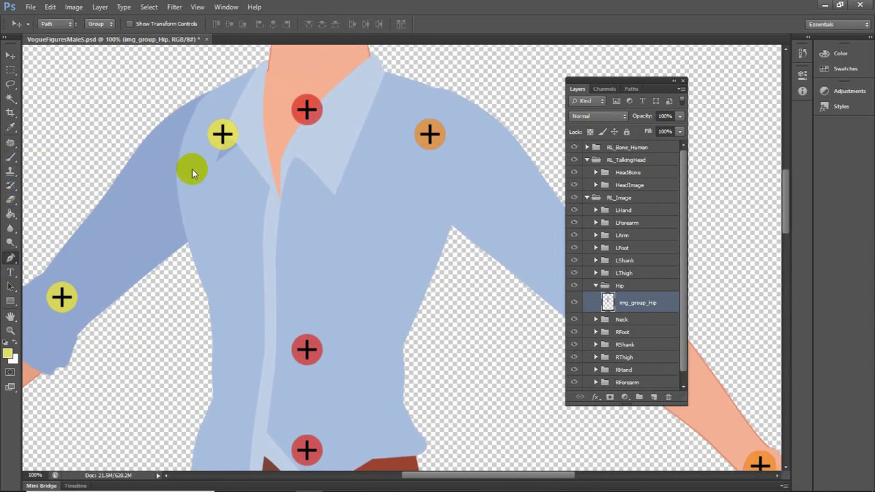
left_click(209, 91)
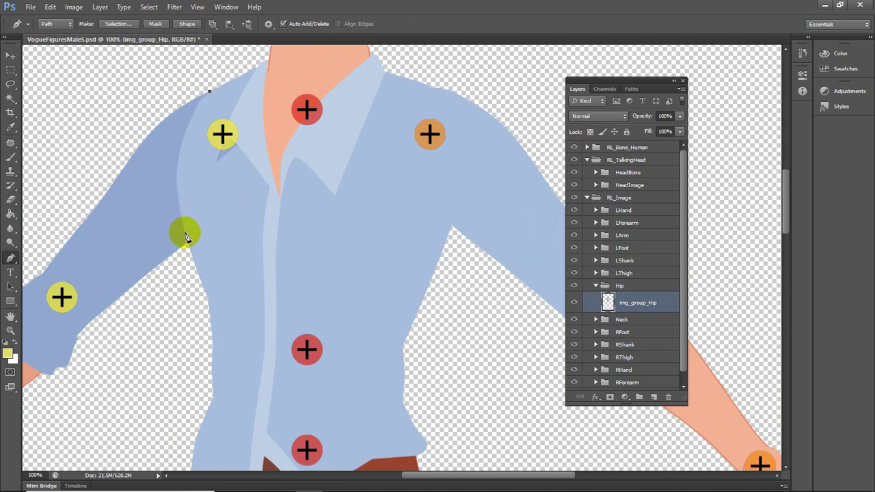
left_click_drag(185, 235, 213, 320)
left_click_drag(207, 362, 215, 242)
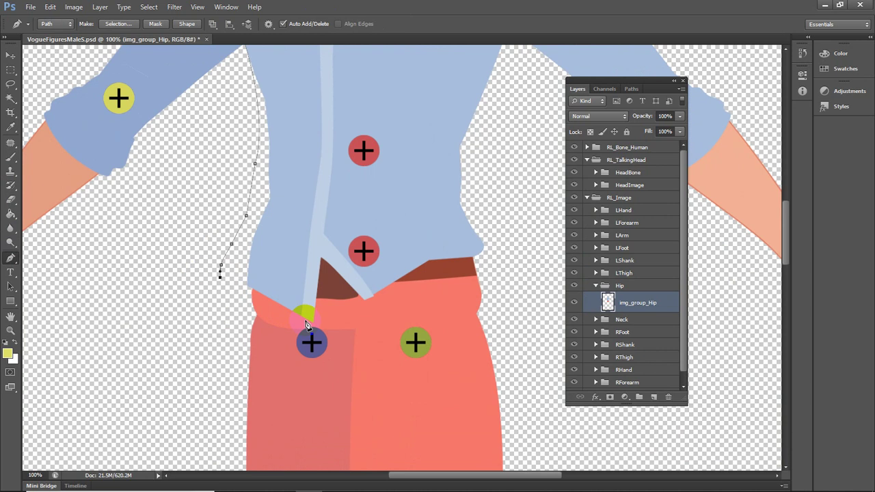
Step: Continue the path along the shirt's lower hem, around the front opening and belt, to the rounded right corner
left_click(246, 287)
left_click(321, 260)
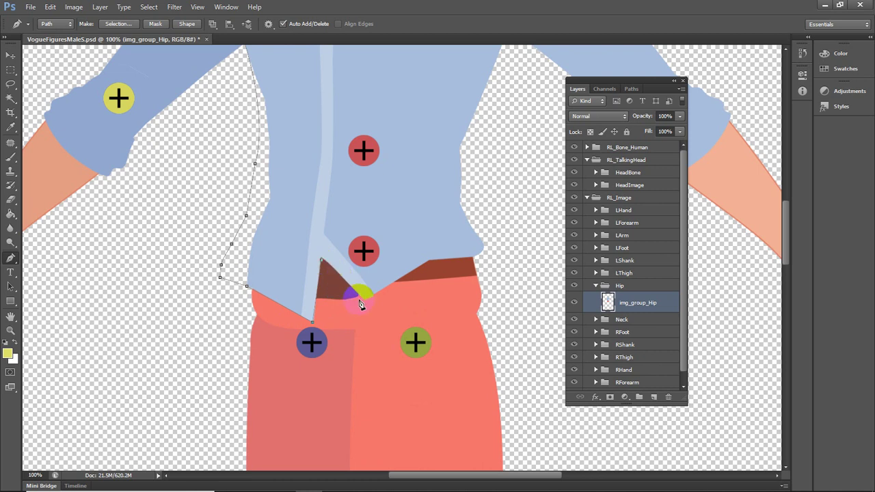
left_click(363, 299)
scroll(416, 275, "up", 1)
scroll(416, 276, "right", 1)
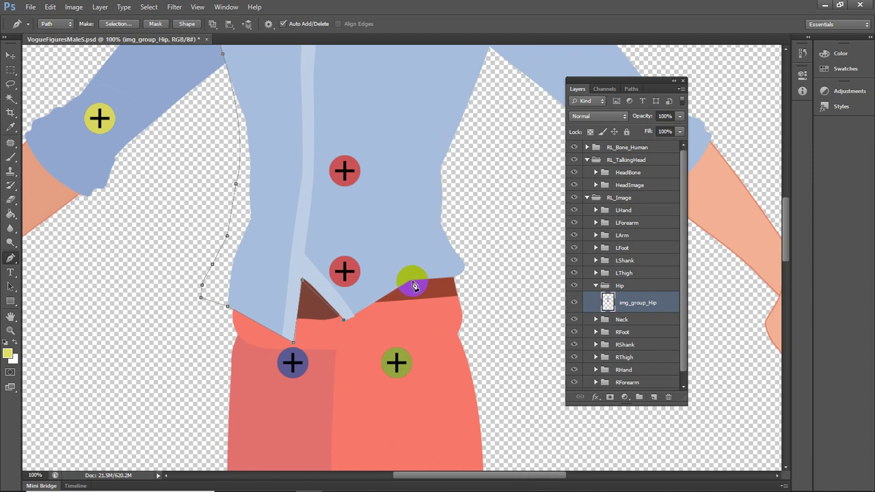
left_click(412, 281)
left_click(455, 280)
left_click(464, 258)
Step: Continue the path from the shirt's rounded hem corner up the right side, past the waist, to the armpit
scroll(347, 202, "up", 3)
key("ctrl+plus")
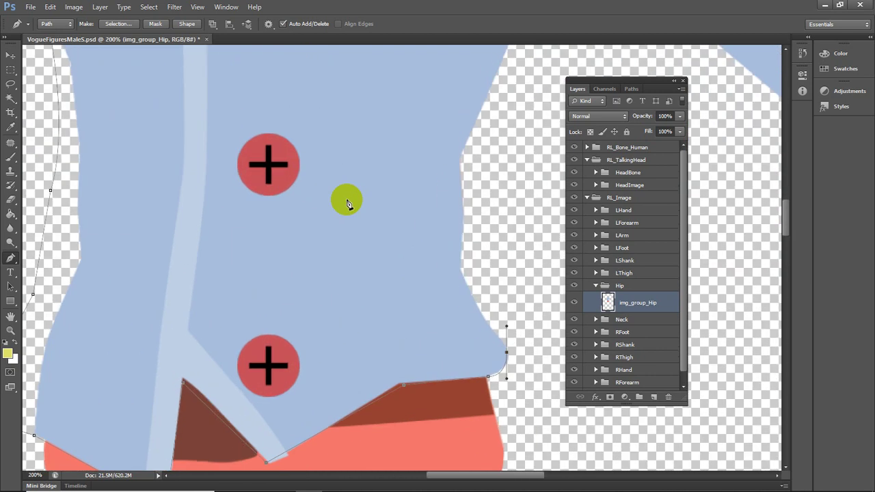
mouse_move(462, 274)
left_mouse_down()
mouse_move(462, 241)
mouse_move(451, 210)
mouse_move(444, 212)
left_mouse_up()
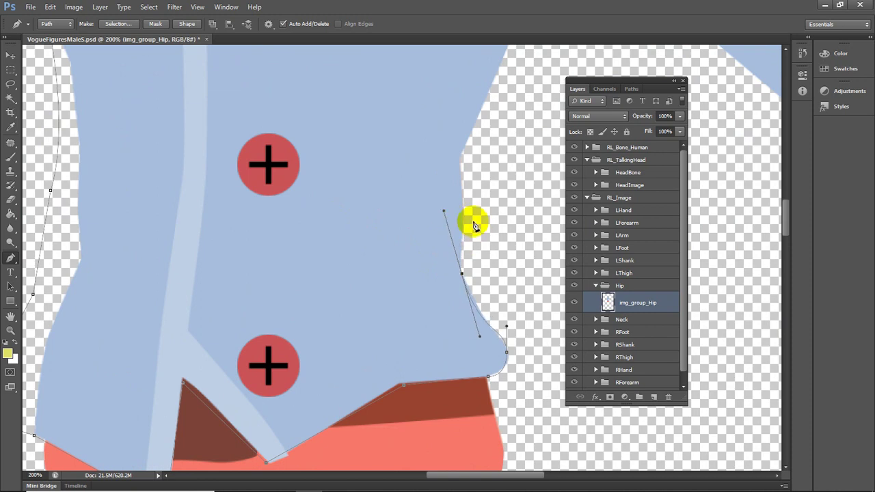
left_click(463, 204)
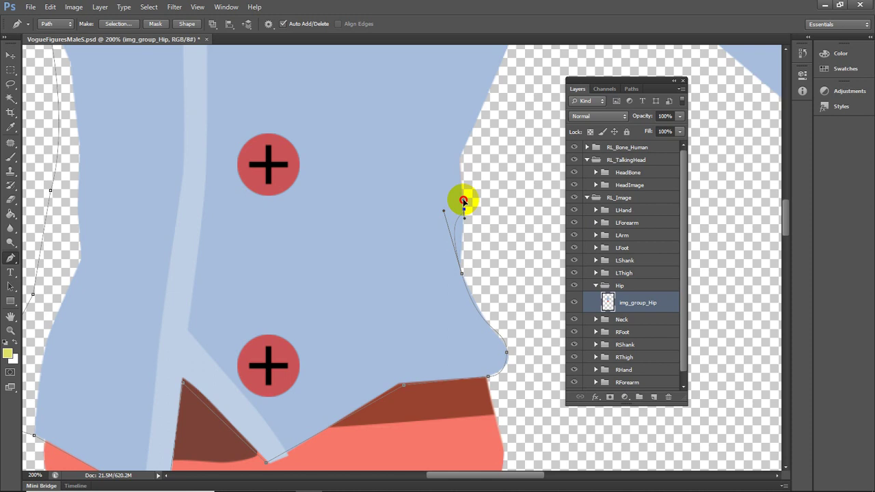
mouse_move(463, 204)
left_mouse_down()
mouse_move(472, 293)
mouse_move(463, 274)
left_mouse_up()
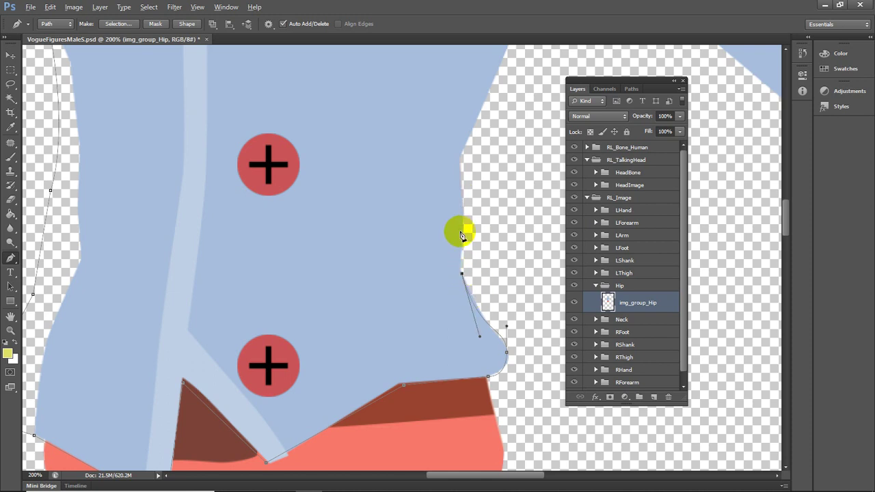
left_click_drag(463, 191, 430, 279)
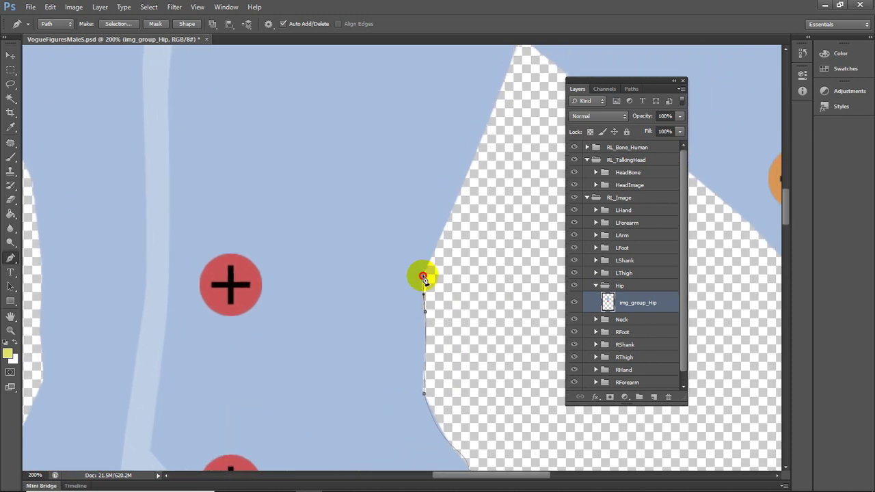
left_click_drag(479, 196, 453, 256)
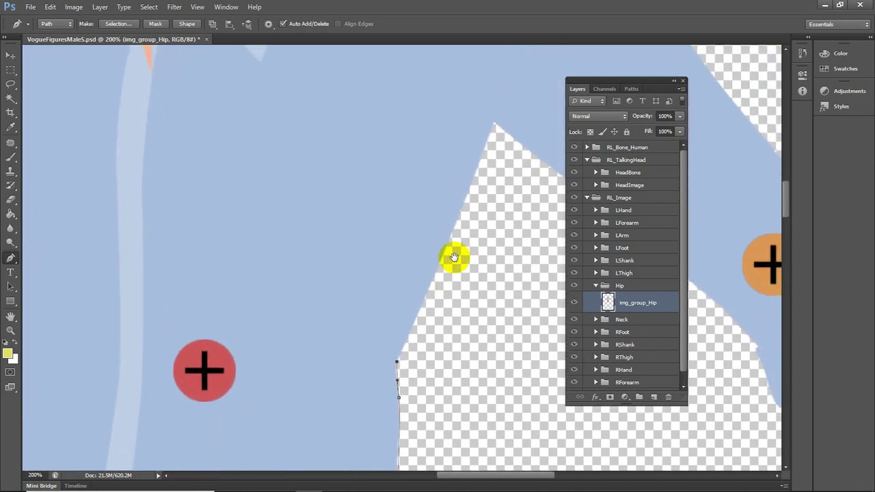
left_click(493, 123)
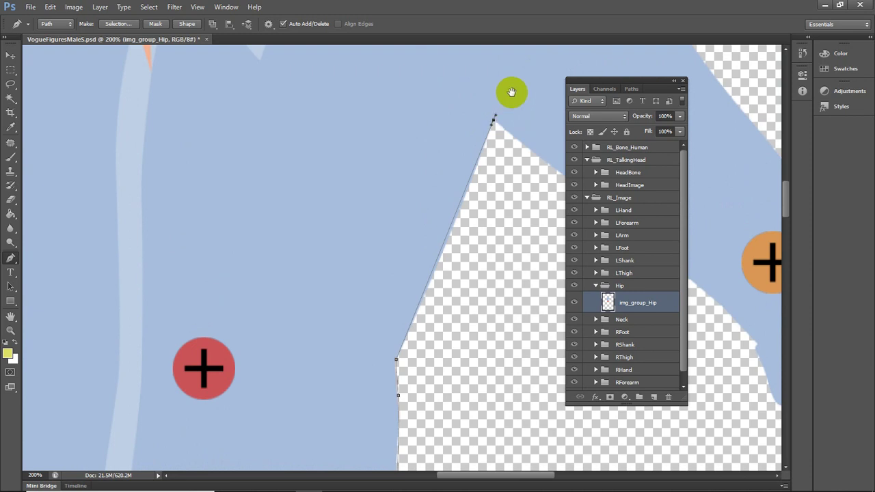
Step: Check how far the torso artwork reaches beneath the arms by hiding and reshowing the img_group_Hip layer
left_click_drag(512, 89, 459, 296)
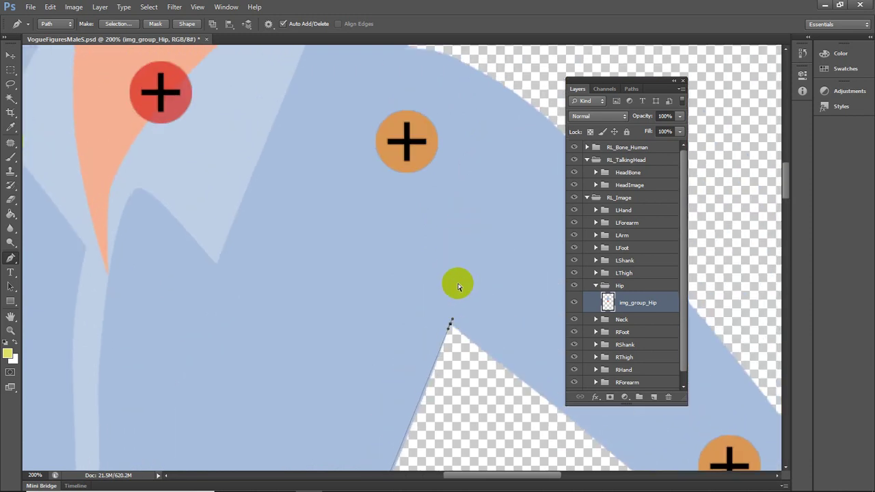
key("ctrl+minus")
left_click_drag(465, 243, 435, 239)
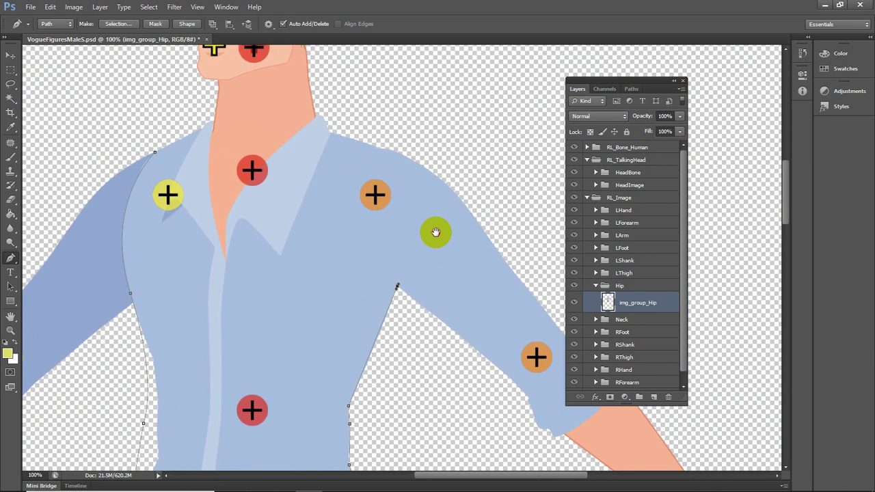
left_click(593, 293)
left_click(575, 303)
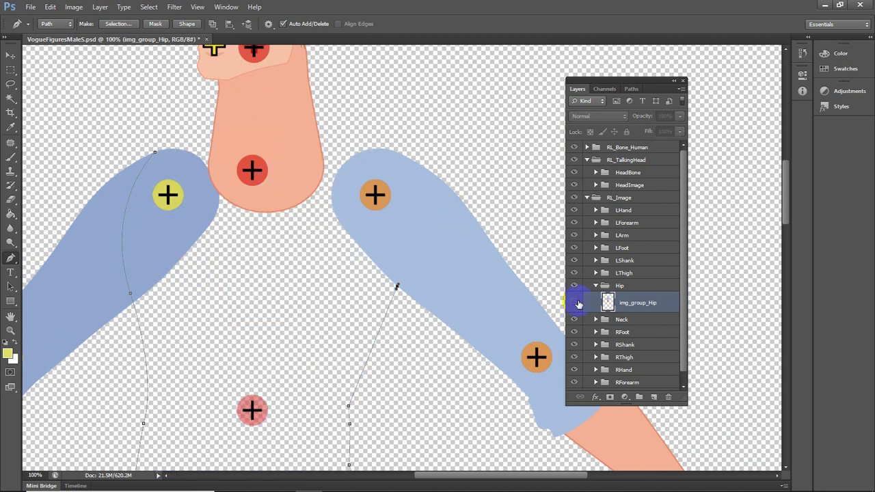
left_click(576, 302)
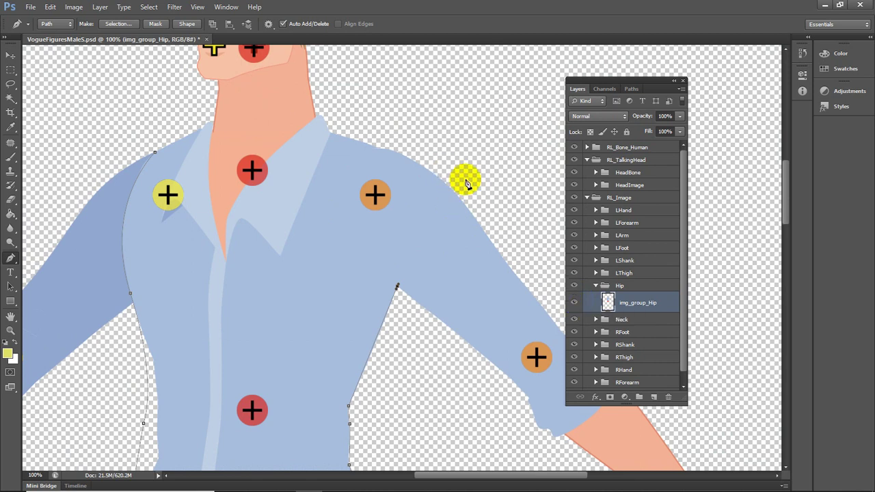
Step: Close the path by running it from the armpit loosely outside the right shoulder, across the neck, back to the left shoulder seam
left_click_drag(498, 222, 504, 201)
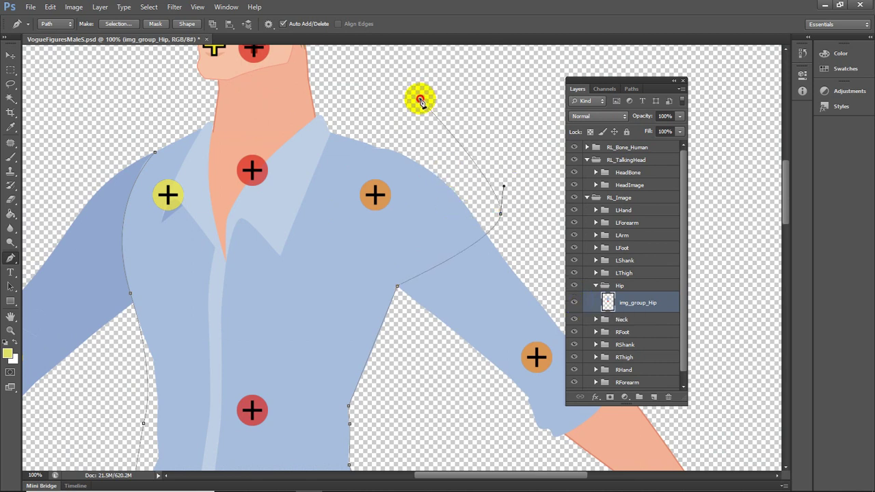
left_click_drag(420, 99, 369, 97)
left_click(215, 94)
left_click_drag(156, 93, 147, 118)
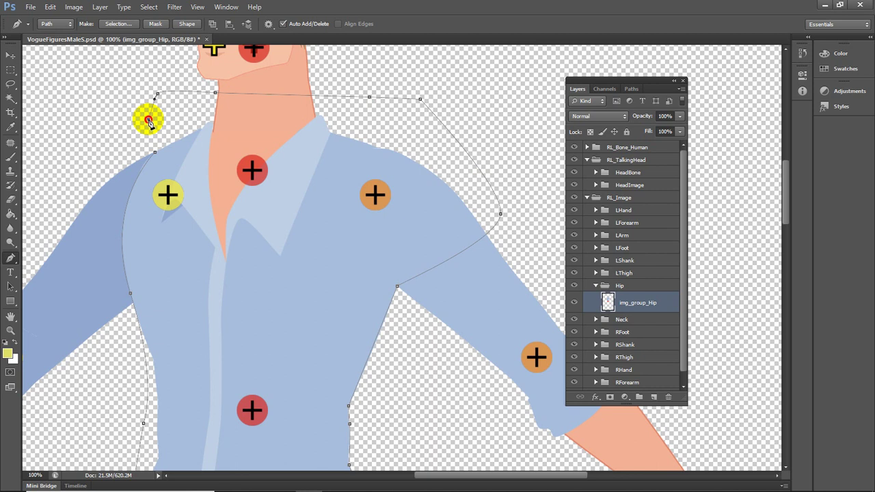
left_click(155, 156)
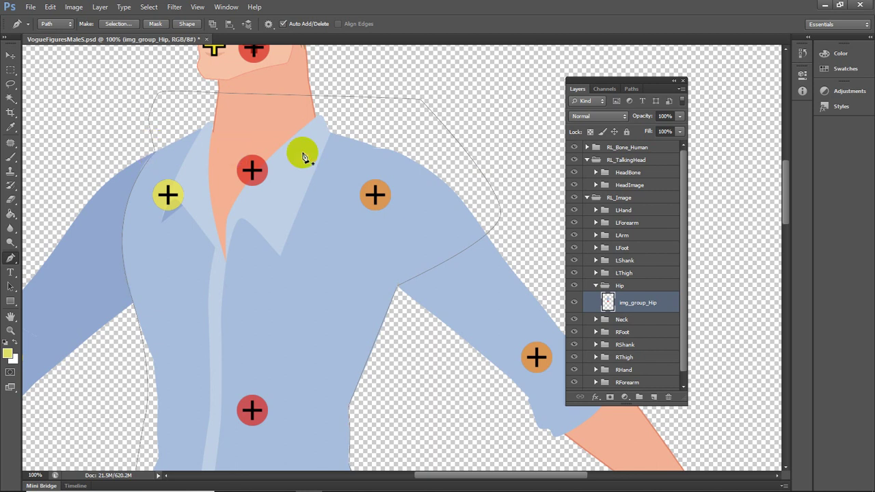
Step: Convert the closed shirt path into a new anti-aliased selection with a feather radius of 2 pixels
right_click(419, 149)
left_click(443, 199)
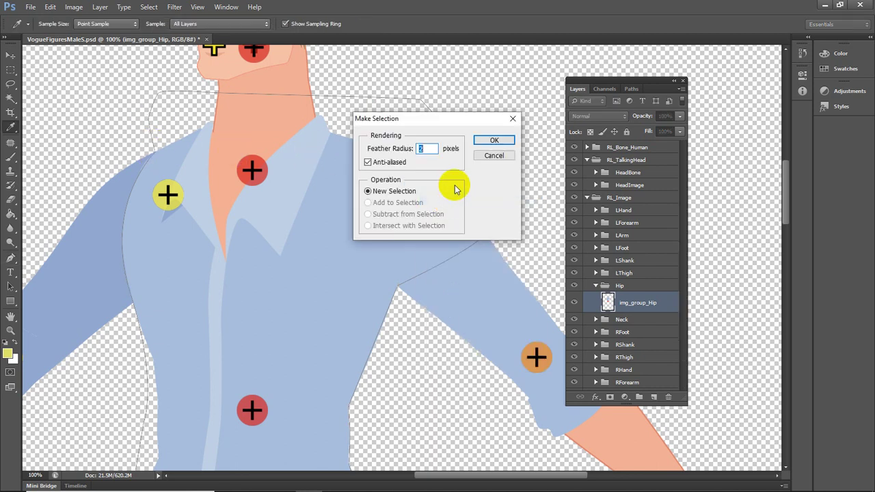
left_click(496, 139)
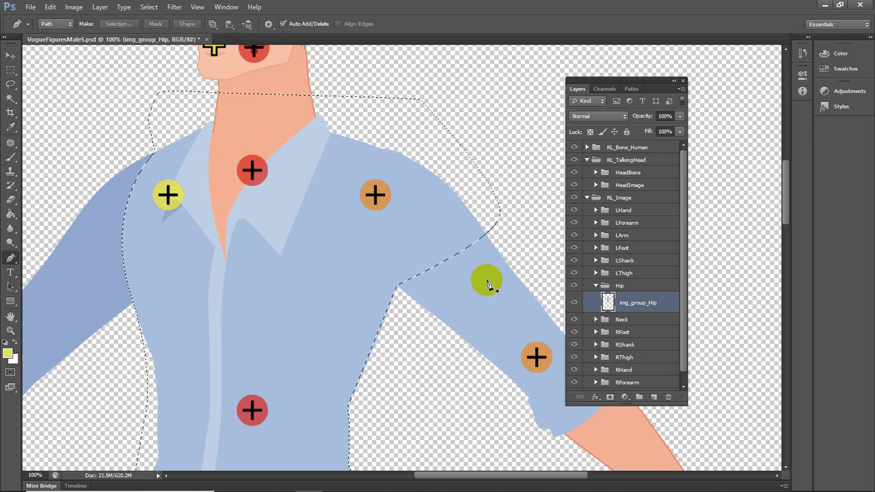
Step: Recolour the selected shirt on the img_group_Hip layer purple with a Hue/Saturation adjustment, setting Hue to +73
scroll(478, 308, "down", 2)
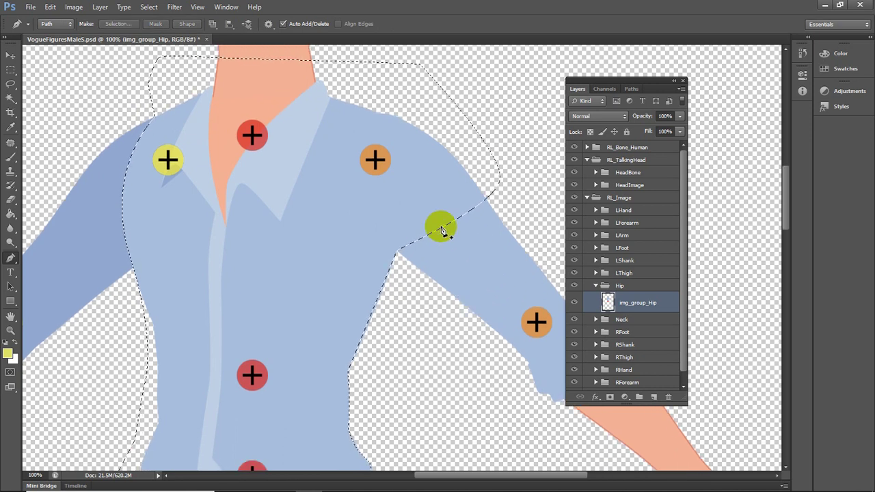
left_click(74, 8)
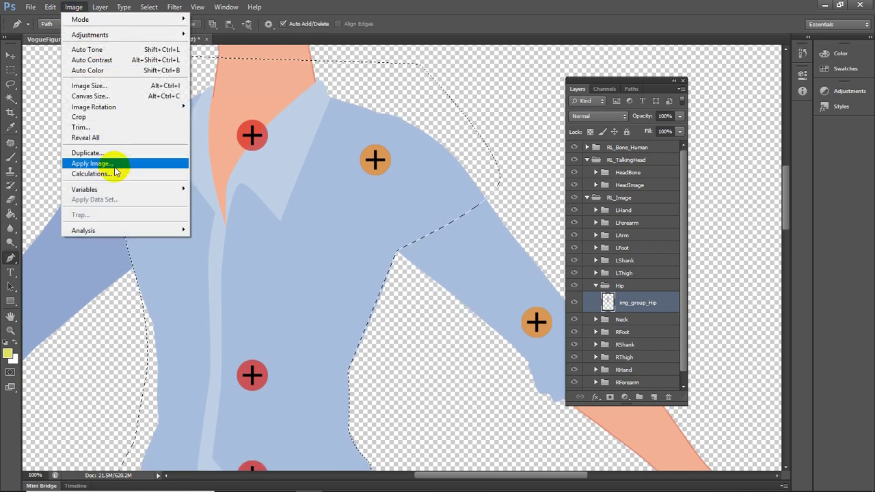
mouse_move(168, 34)
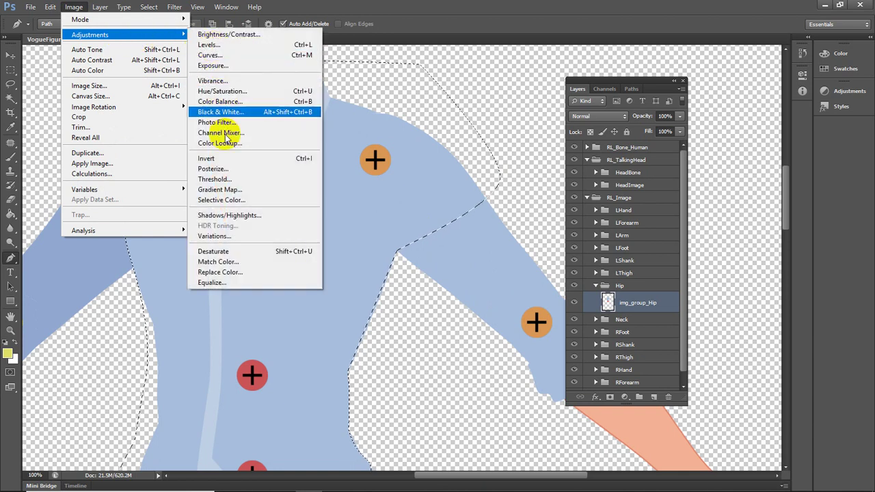
left_click(222, 91)
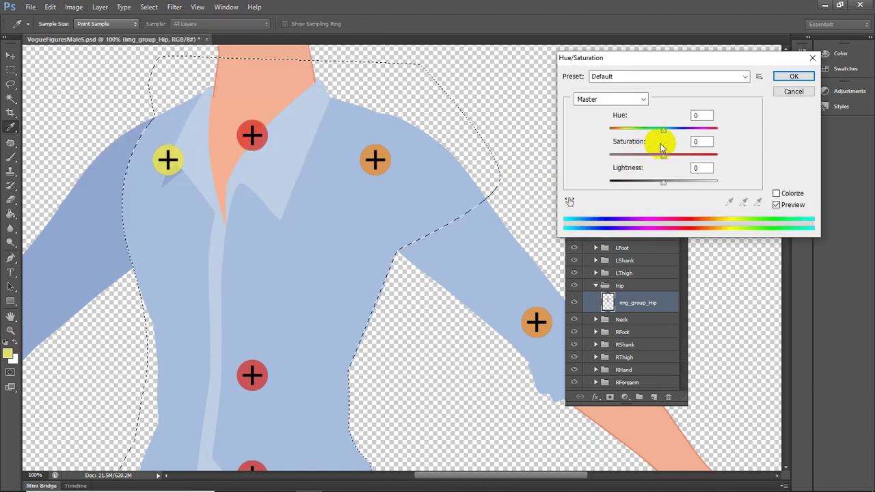
left_click_drag(663, 129, 677, 134)
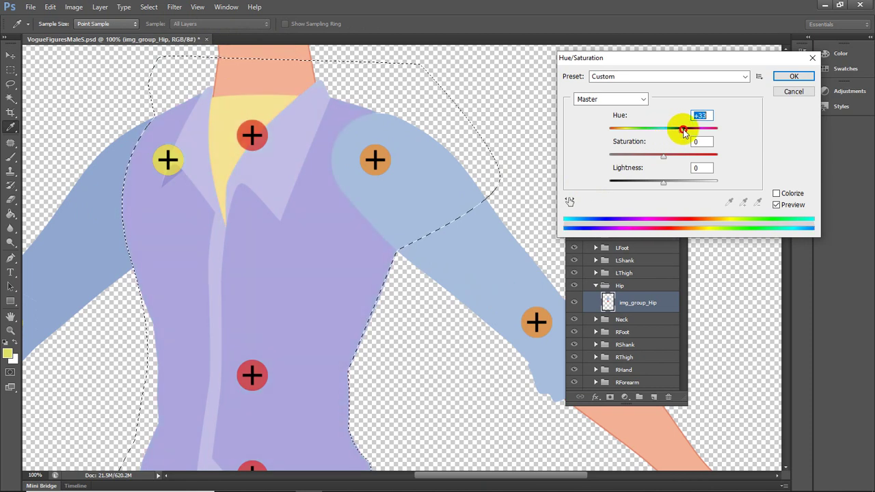
mouse_move(685, 132)
left_mouse_down()
mouse_move(711, 132)
mouse_move(670, 130)
mouse_move(695, 135)
left_mouse_up()
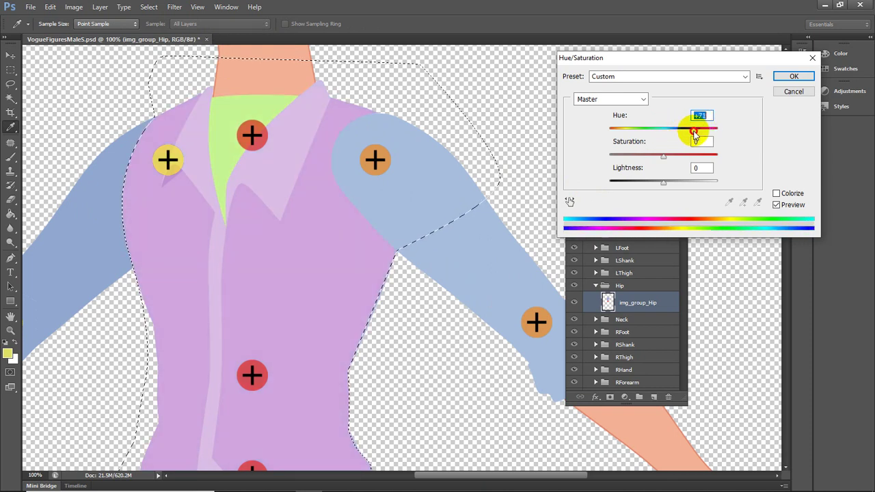
left_click(793, 75)
Step: Deselect the shirt area and view the recoloured torso with the head and arms at 50% zoom
key("p")
scroll(520, 143, "down", 1)
scroll(441, 322, "down", 3)
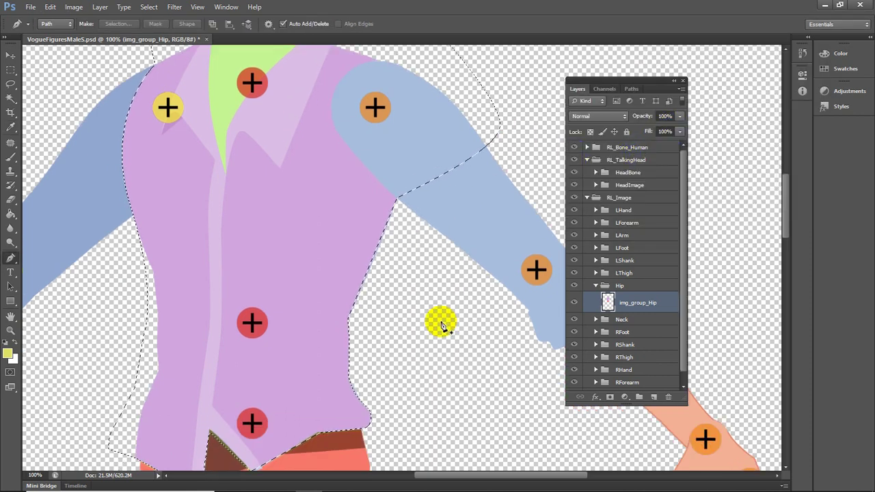
key("ctrl+d")
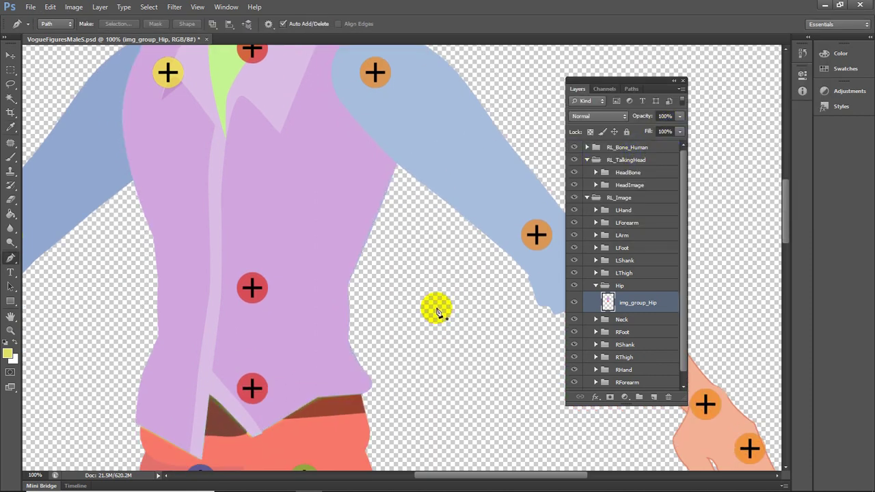
key("ctrl+minus")
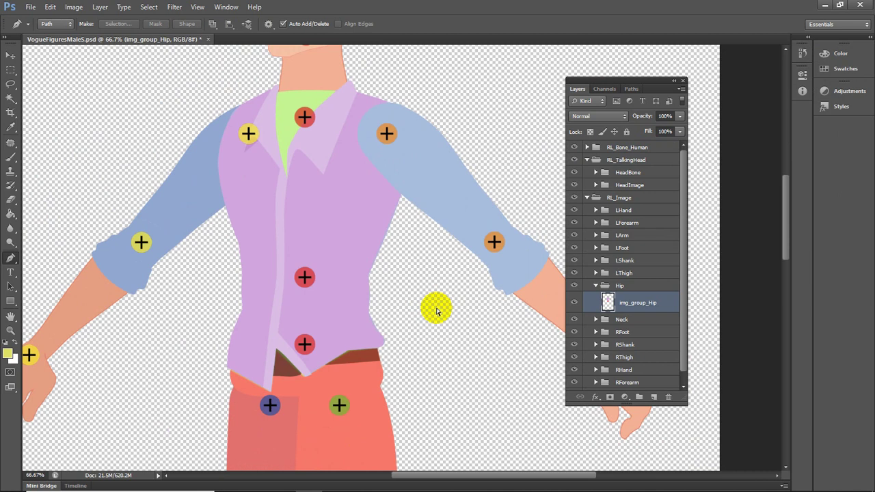
key("ctrl+minus")
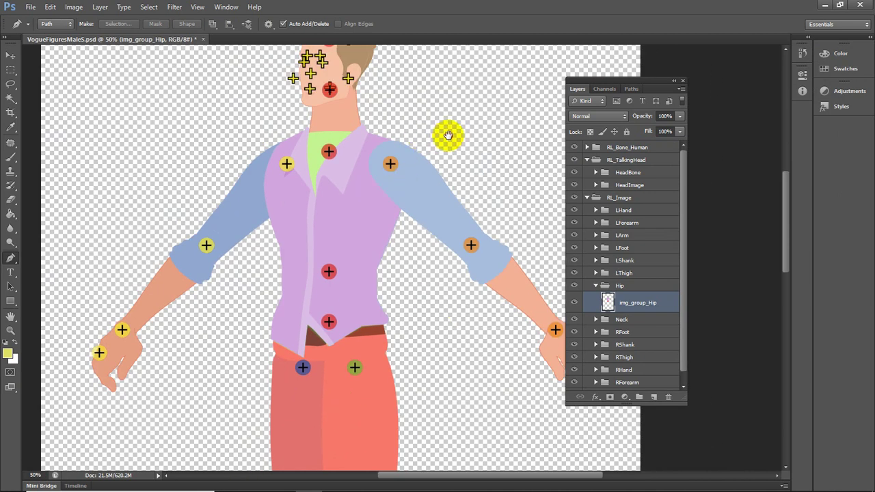
left_click_drag(447, 135, 442, 168)
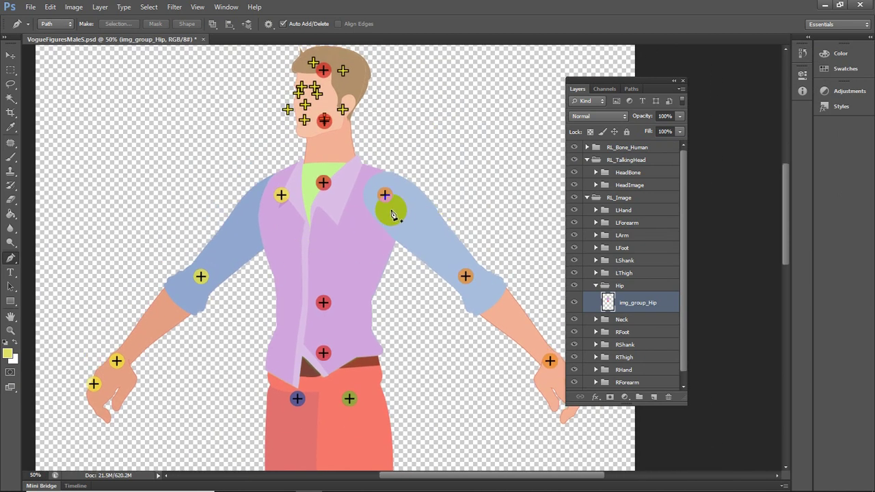
Step: Identify the artwork in the RForearm group by toggling its visibility off and on
scroll(598, 342, "down", 1)
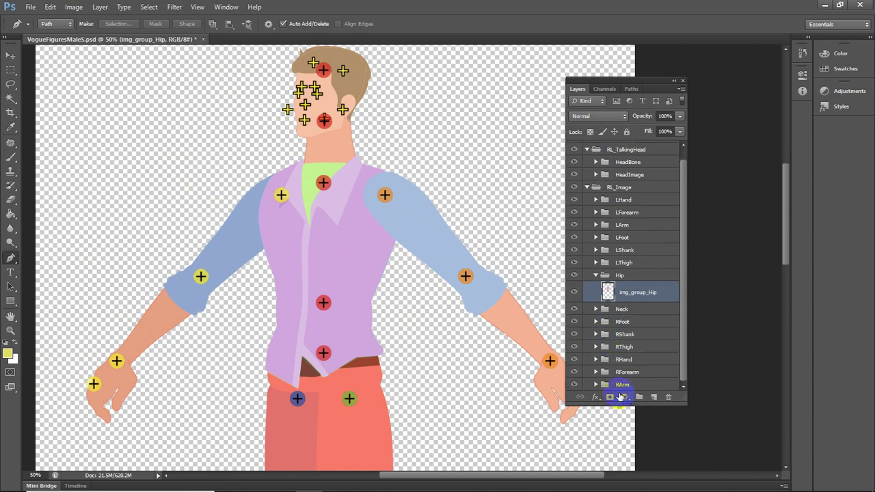
left_click(574, 374)
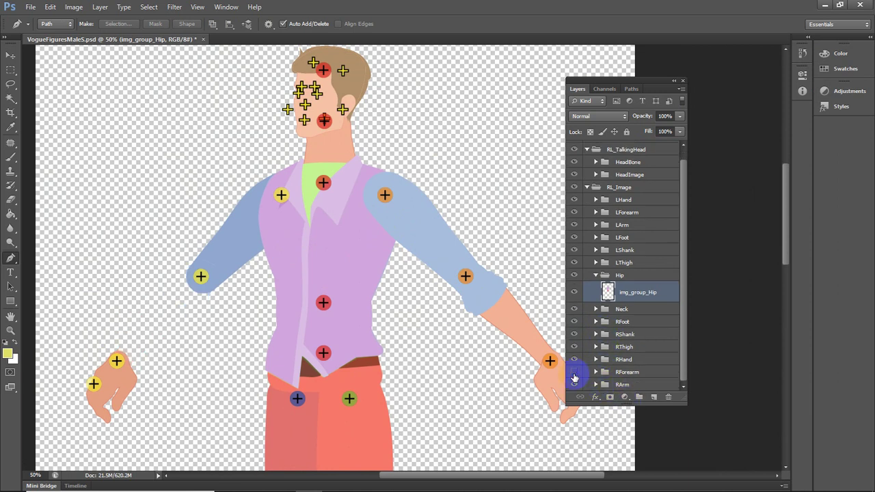
left_click(574, 374)
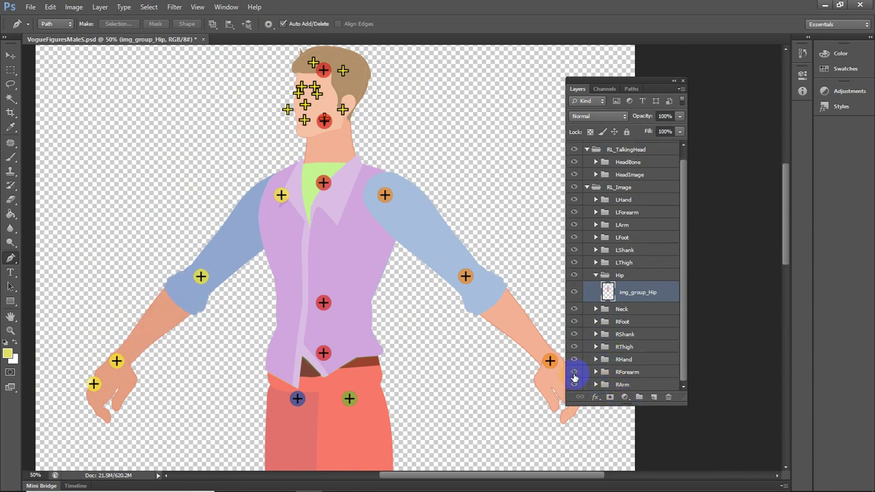
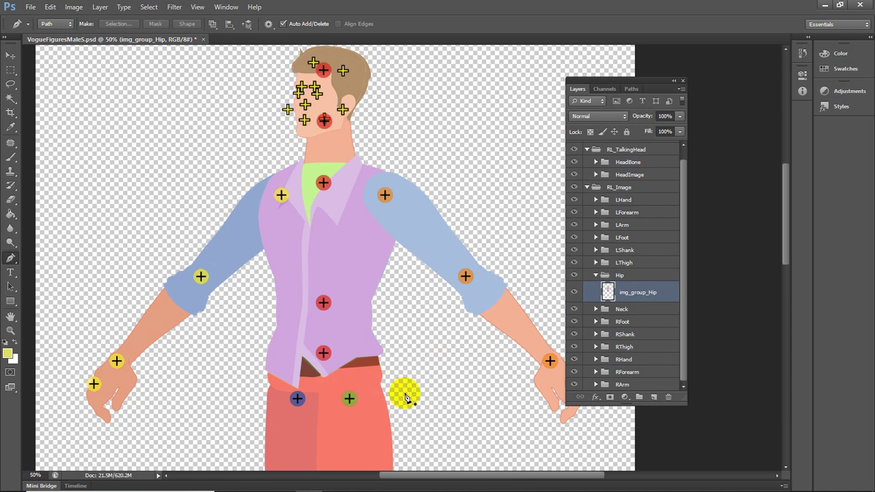
scroll(405, 393, "down", 3)
scroll(405, 396, "down", 3)
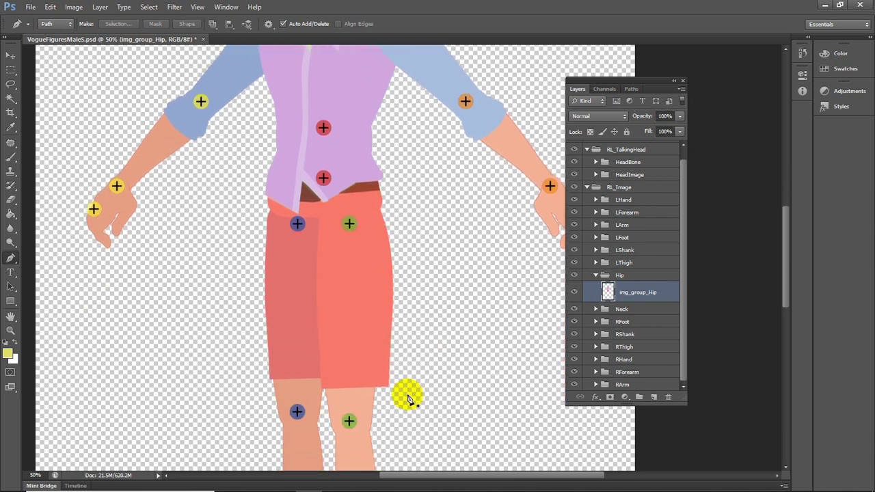
scroll(417, 396, "up", 2)
scroll(419, 397, "up", 2)
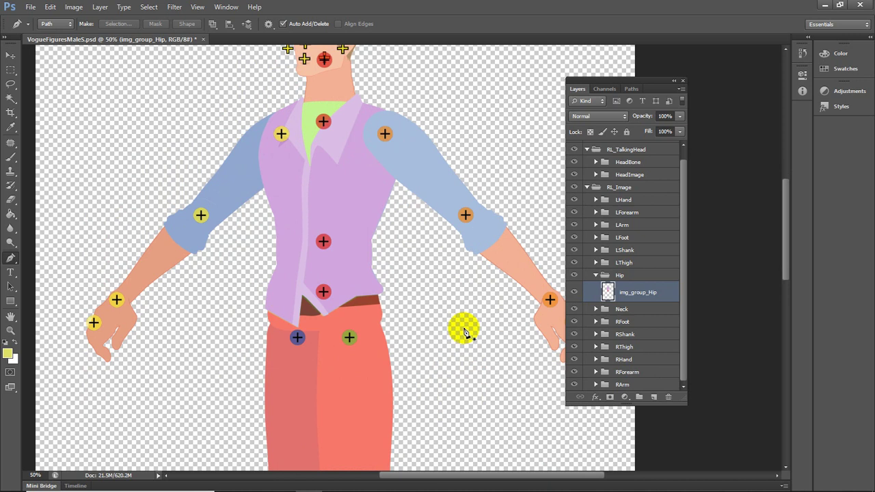
left_click_drag(470, 164, 455, 197)
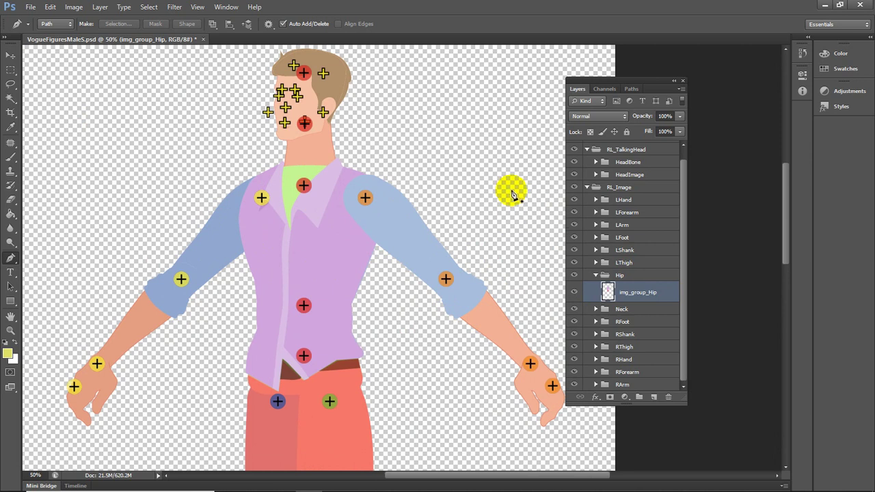
scroll(512, 195, "up", 1)
scroll(513, 194, "down", 4)
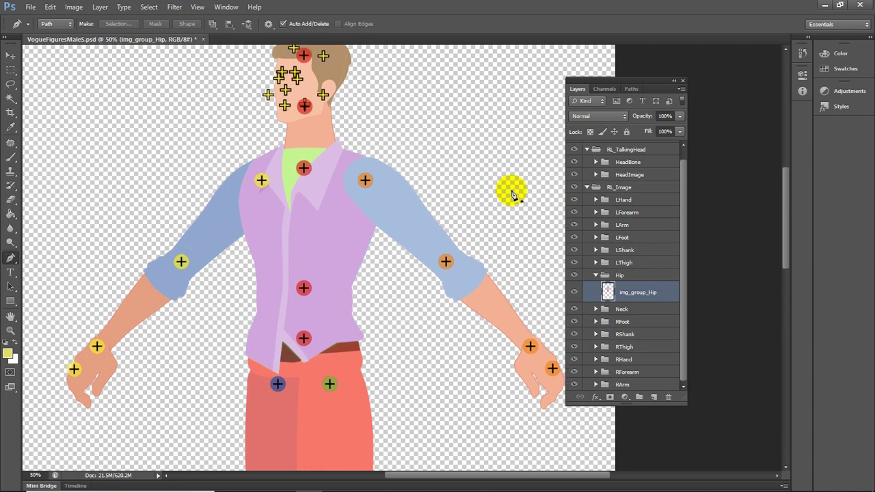
Step: Create a small circular selection on the img_group_Hip layer in the empty area beside the character's shoulder using the Elliptical Marquee
scroll(513, 195, "up", 3)
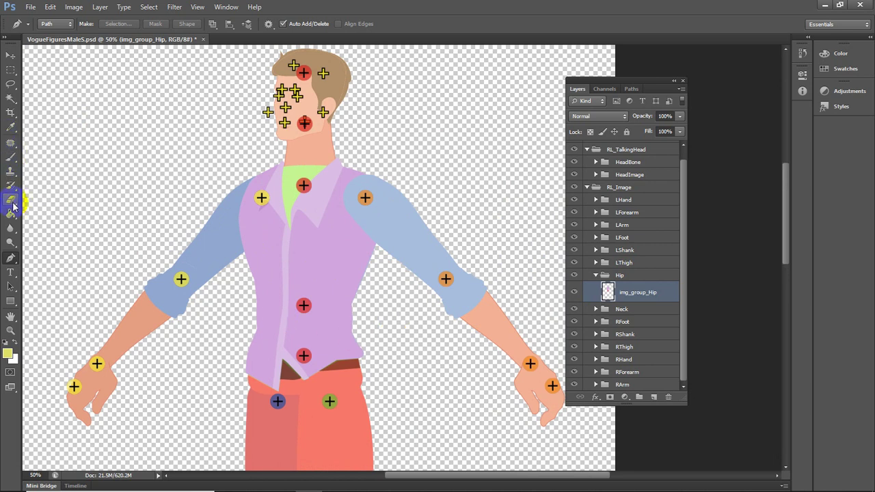
left_click(12, 87)
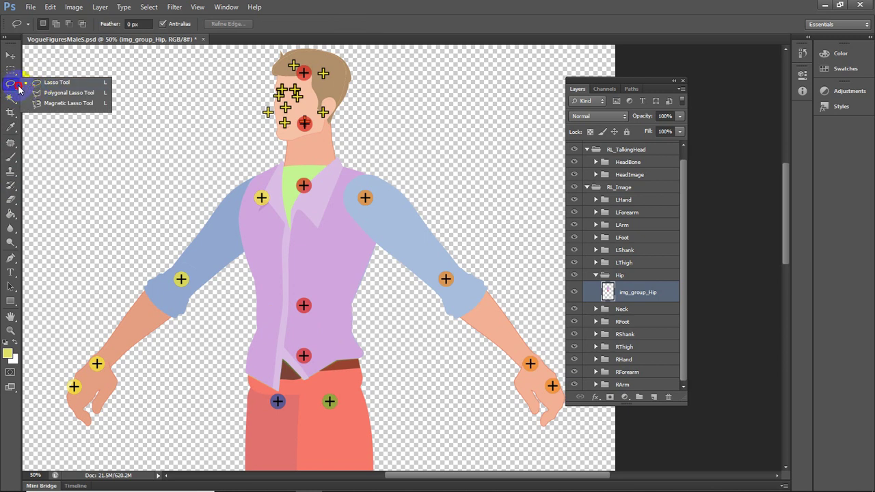
left_click(12, 71)
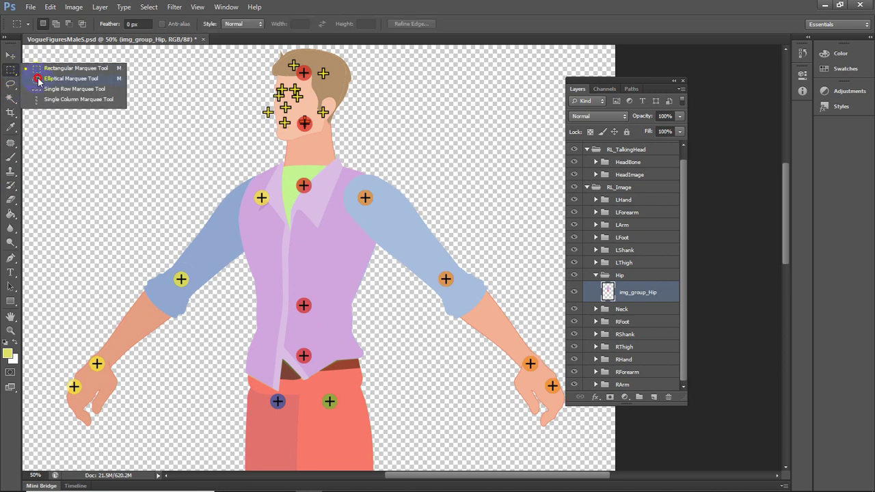
left_click(39, 79)
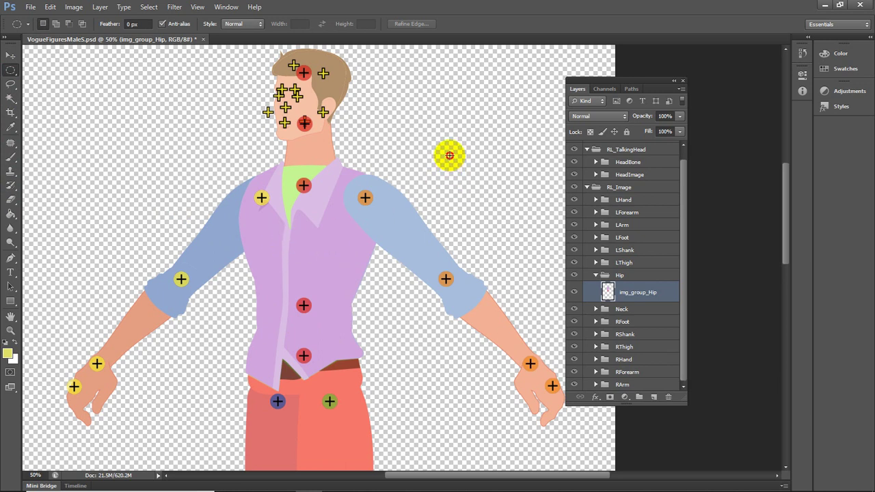
left_click_drag(449, 155, 462, 165)
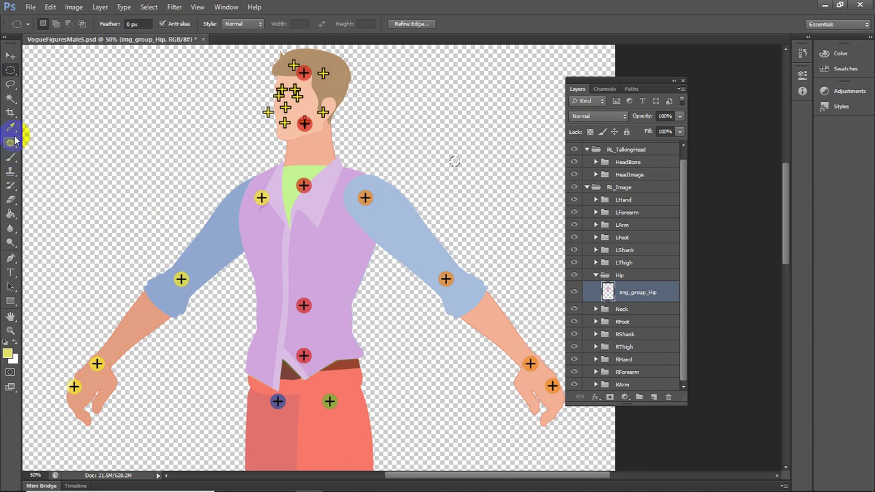
Step: Try to copy the small circular selection on the img_group_Hip layer to a new layer
left_click(50, 14)
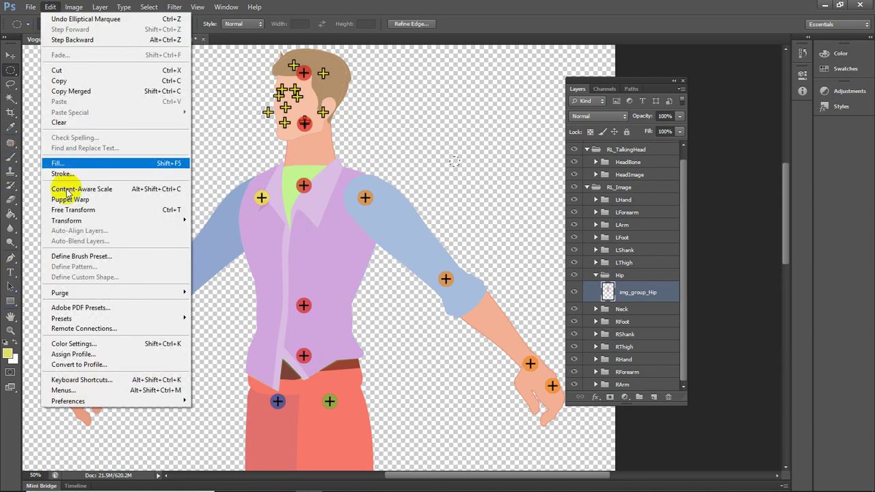
left_click(59, 164)
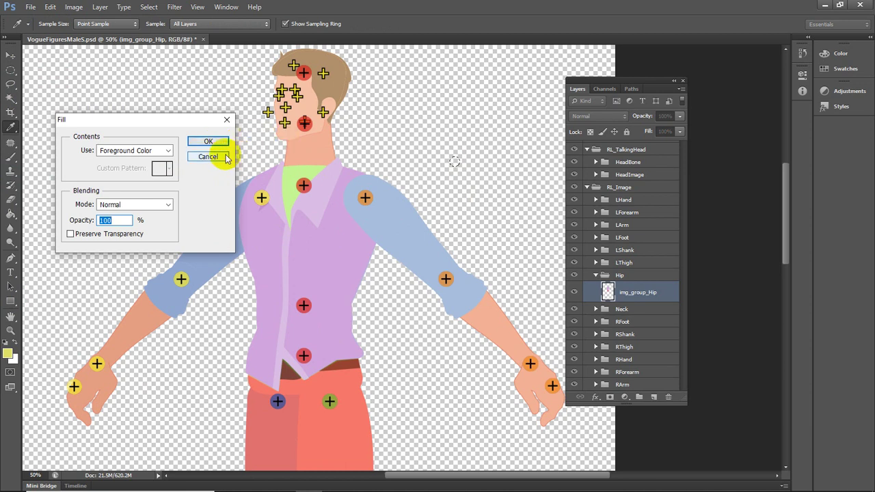
left_click(208, 157)
key("m")
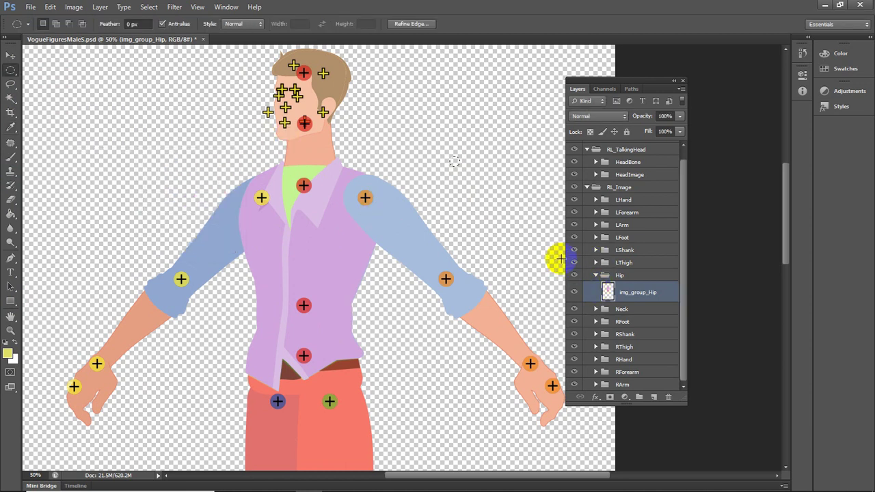
key("ctrl+j")
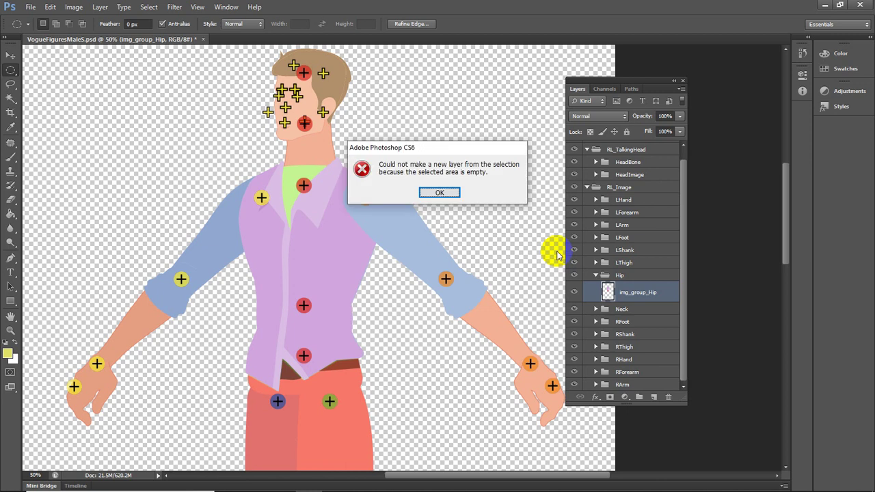
left_click(438, 192)
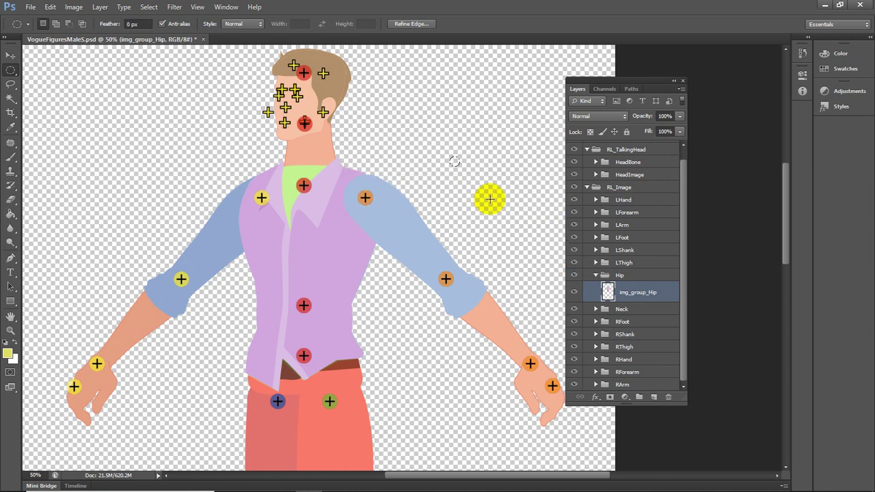
Step: Fill the circular selection with the yellow foreground color in Normal mode at 100% opacity
left_click(51, 8)
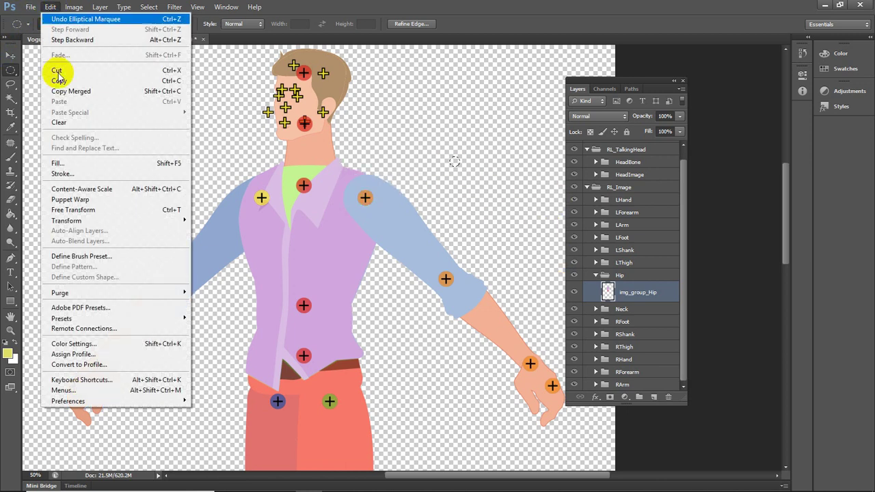
left_click(68, 163)
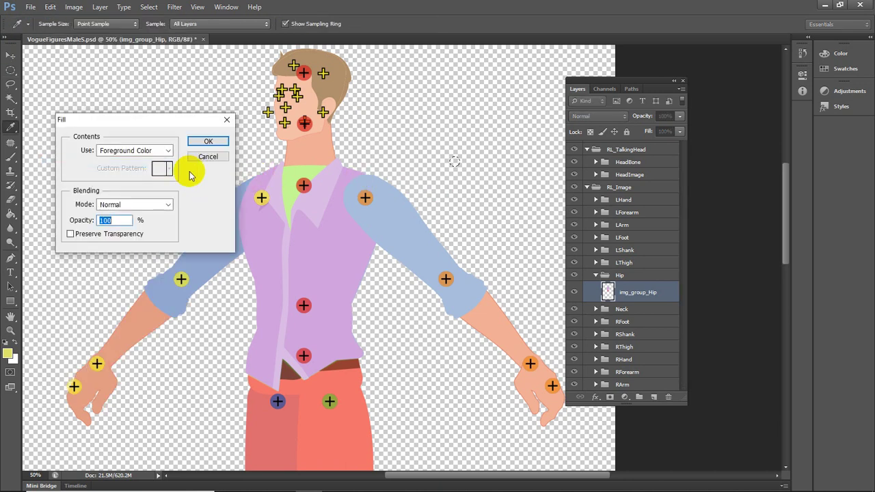
left_click(204, 144)
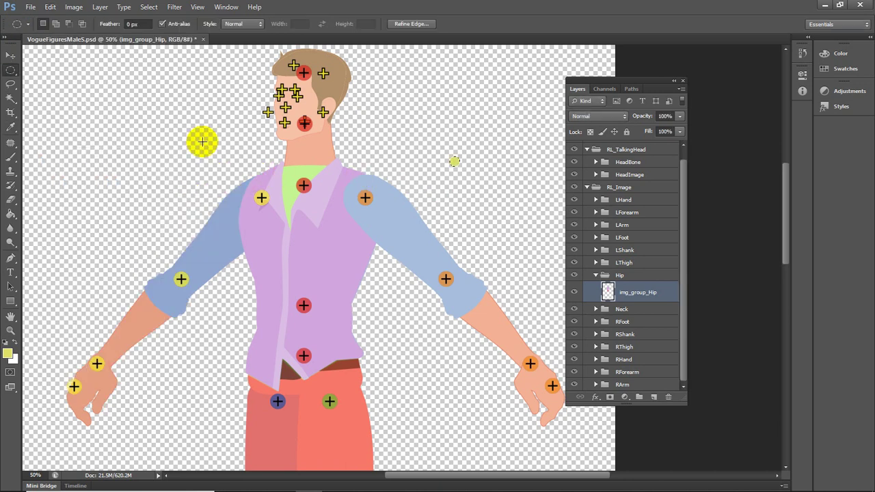
Step: Try to move the yellow circle on the img_group_Hip layer with the Move tool
left_click(11, 55)
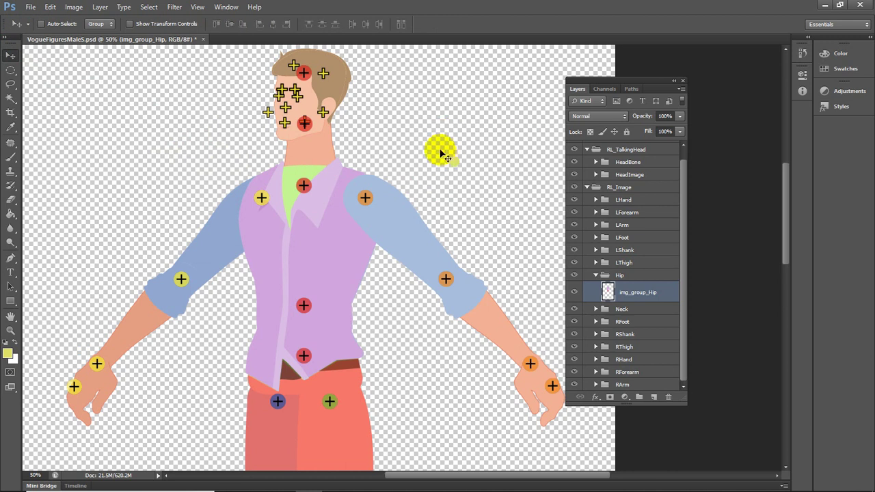
left_click_drag(442, 148, 466, 165)
key("ctrl+z")
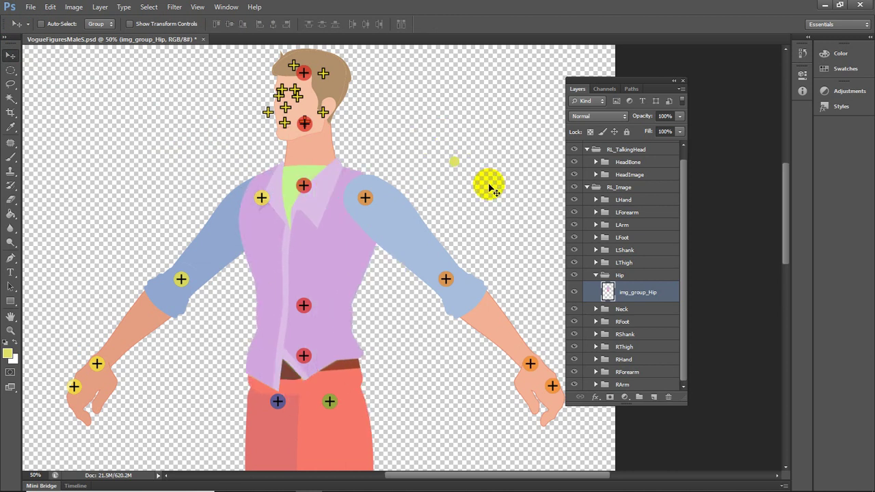
left_click(454, 164, "ctrl")
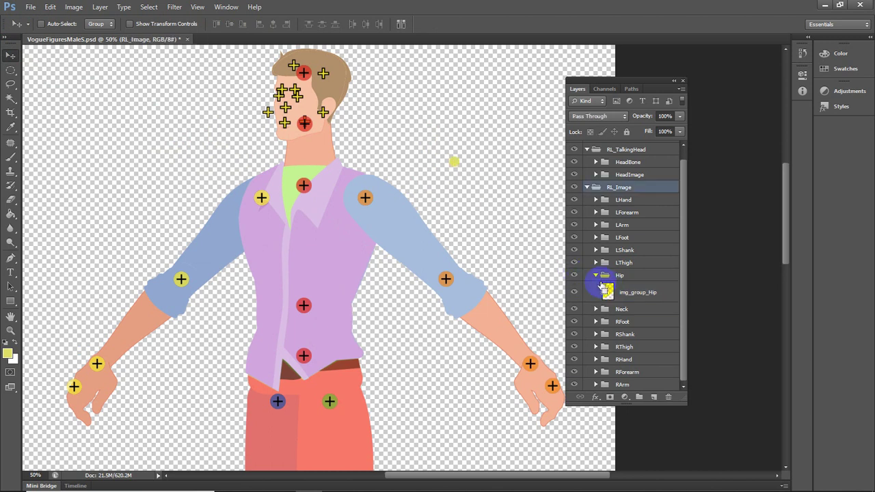
Step: Select the yellow circle on img_group_Hip with the Magic Wand and copy it to a new layer in the Hip group
left_click(10, 98)
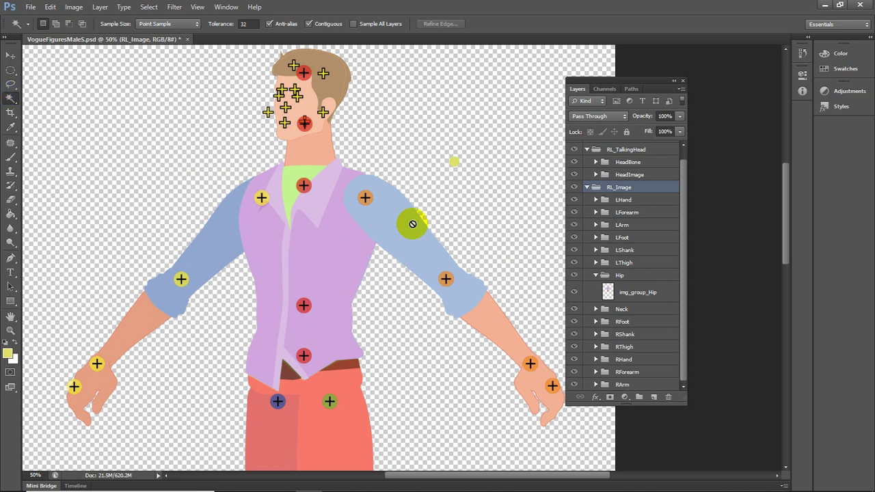
left_click(608, 293, "ctrl")
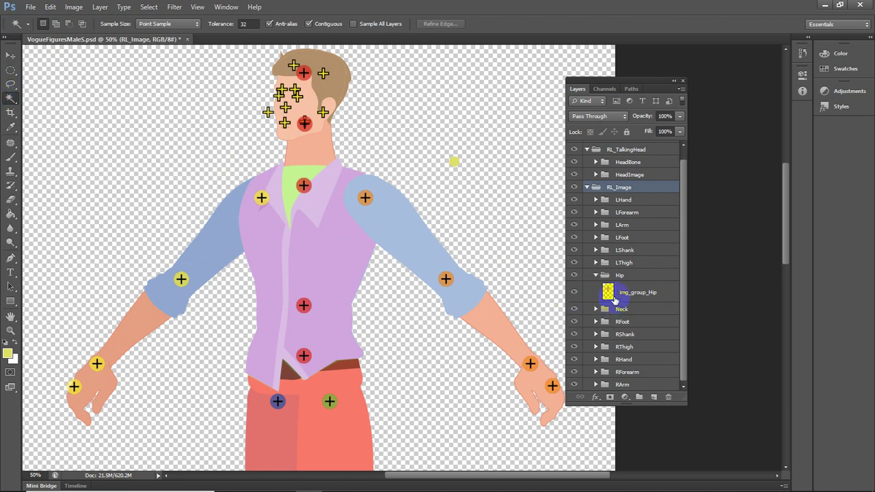
left_click(455, 162)
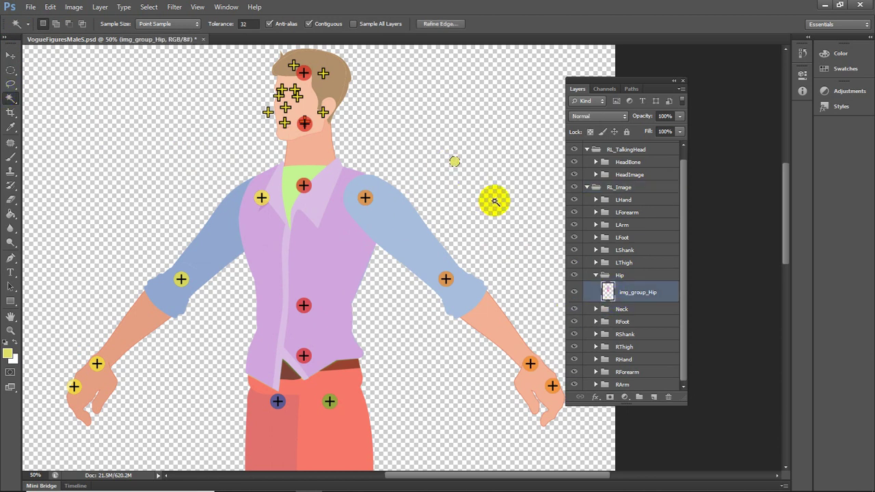
key("ctrl+j")
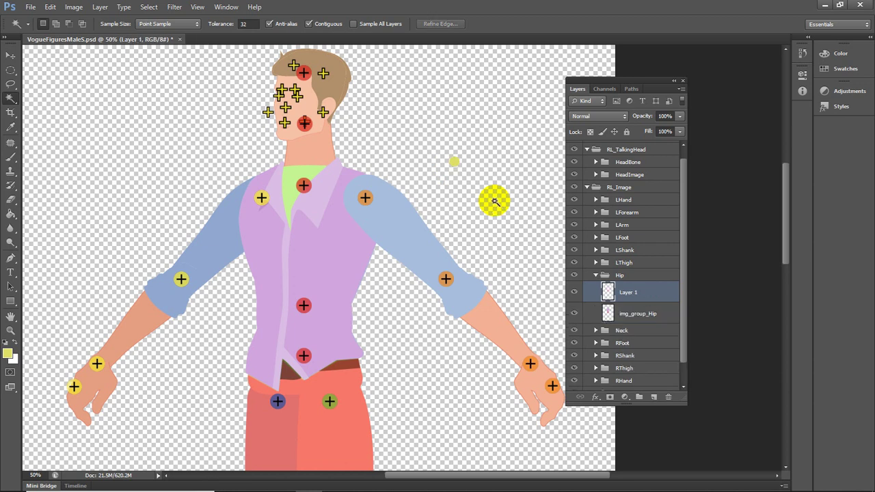
Step: Erase the original yellow circle from the img_group_Hip layer with a 50-pixel Eraser
left_click(630, 316)
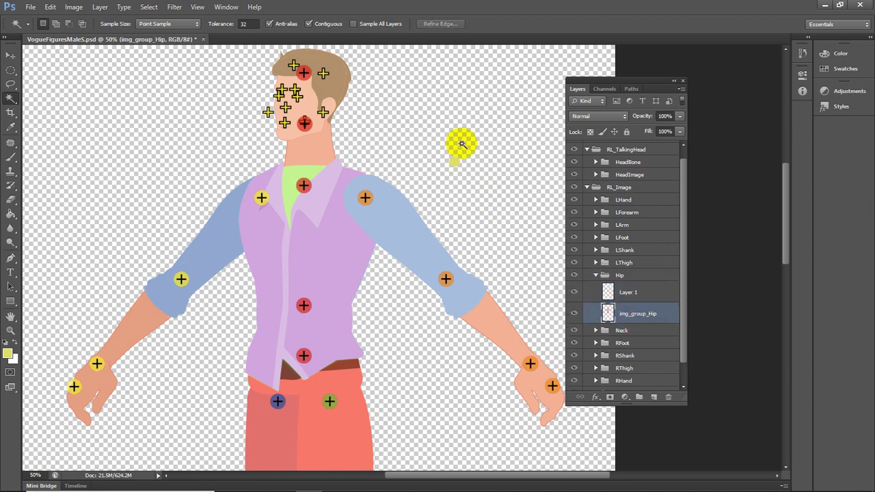
left_click(7, 58)
left_click_drag(419, 160, 443, 145)
key("ctrl+z")
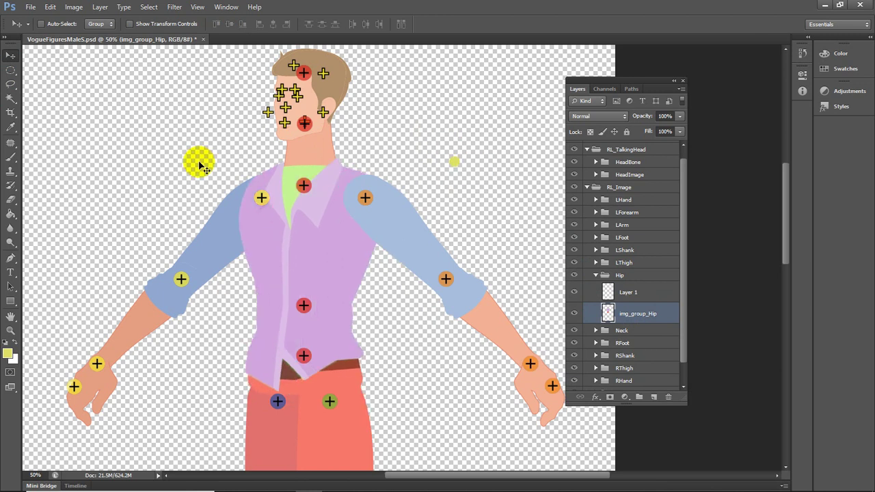
left_click(11, 199)
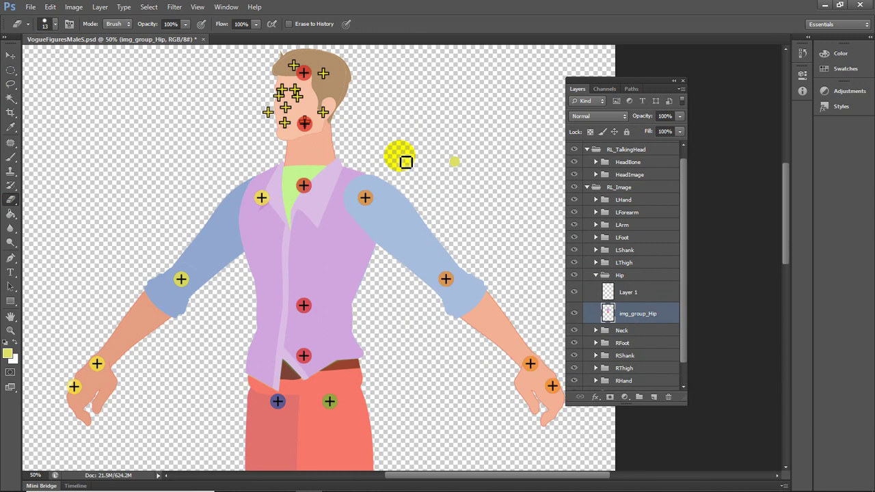
key("bracketright")
key("bracketright")
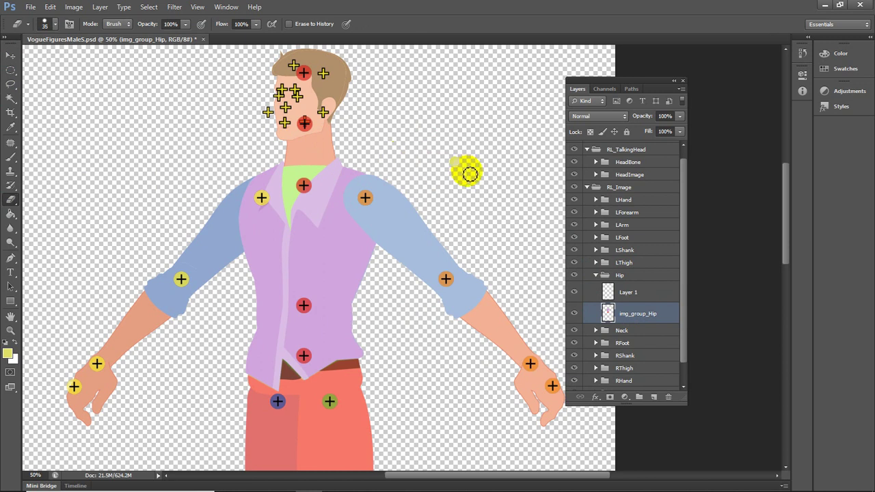
key("bracketright")
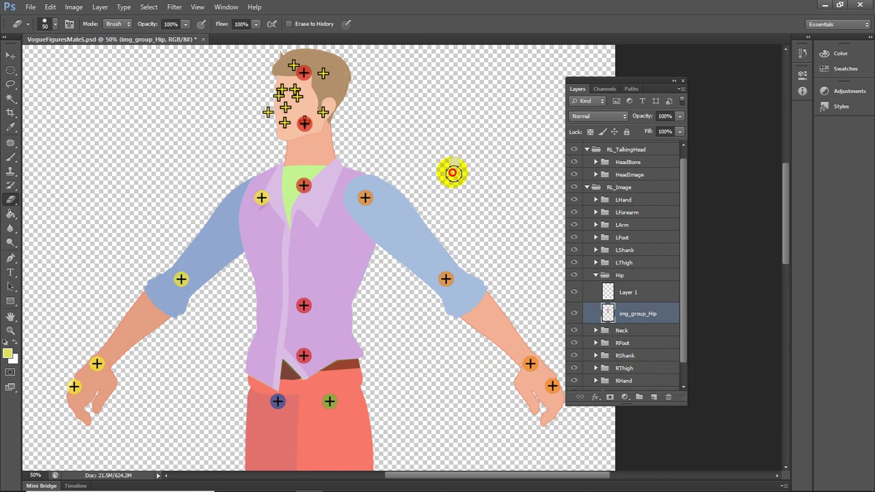
Step: Move the yellow circle on Layer 1 onto the shirt's front strip just below the collar as the top button
left_click(628, 294)
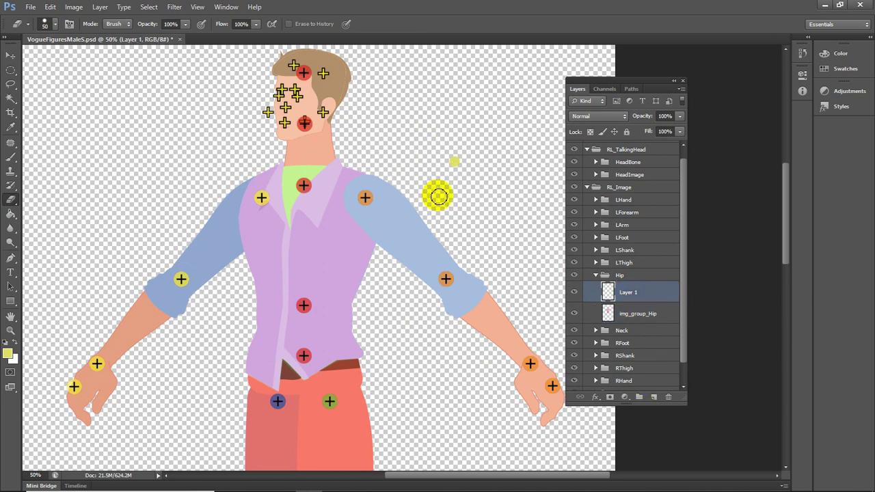
left_click(11, 55)
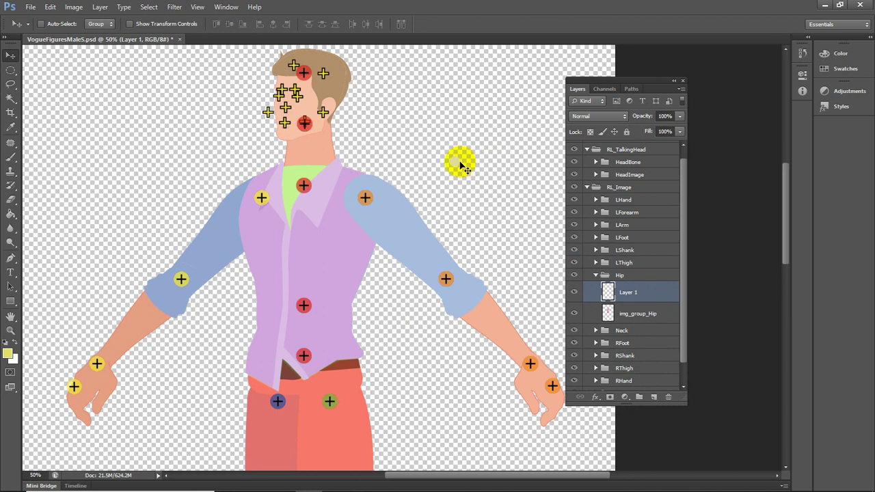
mouse_move(460, 163)
left_mouse_down()
mouse_move(296, 261)
mouse_move(286, 241)
mouse_move(291, 261)
left_mouse_up()
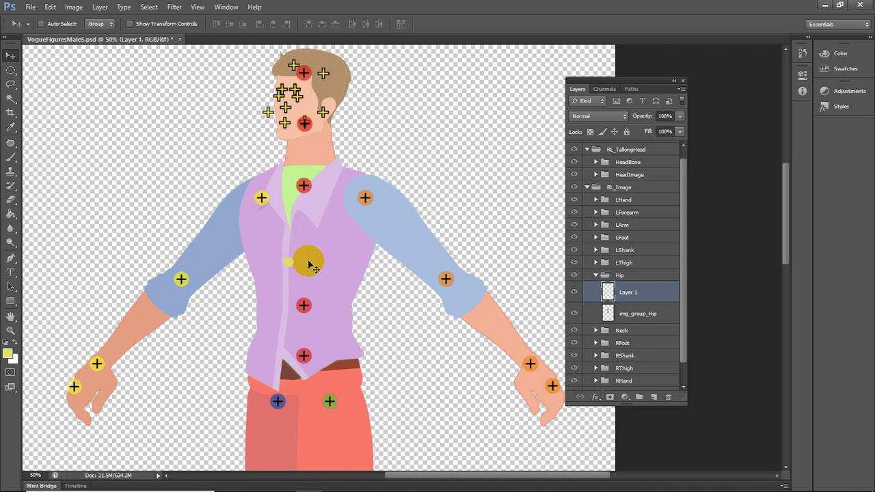
key("ctrl+alt+z")
key("ctrl+alt+z")
key("ctrl+alt+z")
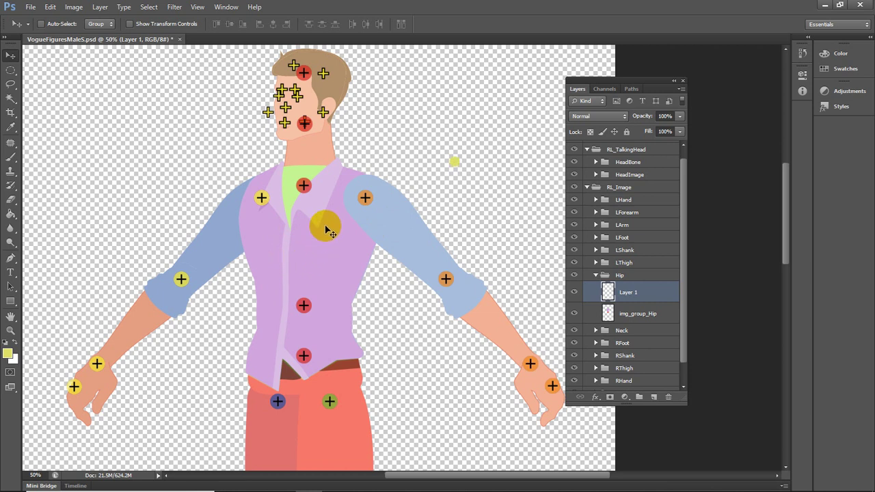
mouse_move(456, 162)
left_mouse_down()
mouse_move(348, 202)
mouse_move(287, 241)
left_mouse_up()
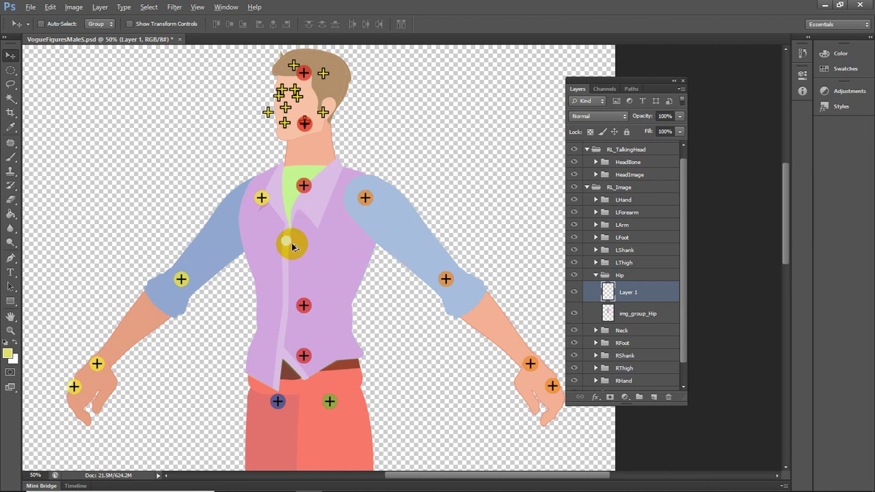
Step: Duplicate the yellow button three times at intervals down the shirt's front strip, ending just above the hem
mouse_move(288, 244)
left_mouse_down()
mouse_move(288, 272)
mouse_move(299, 277)
left_mouse_up()
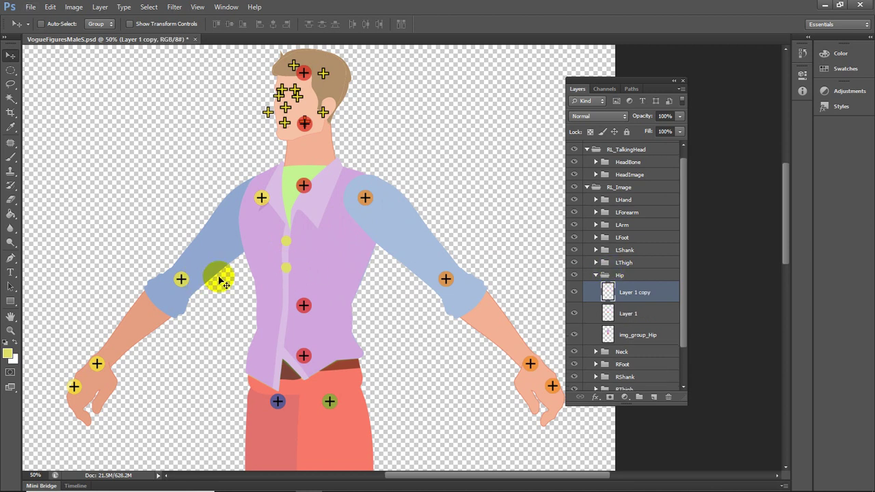
left_click(632, 304)
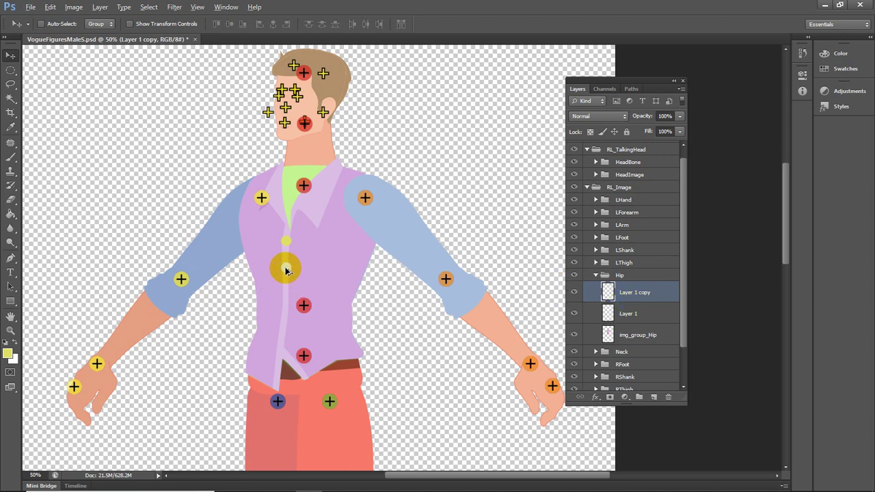
mouse_move(286, 271)
left_mouse_down()
mouse_move(280, 341)
mouse_move(286, 305)
left_mouse_up()
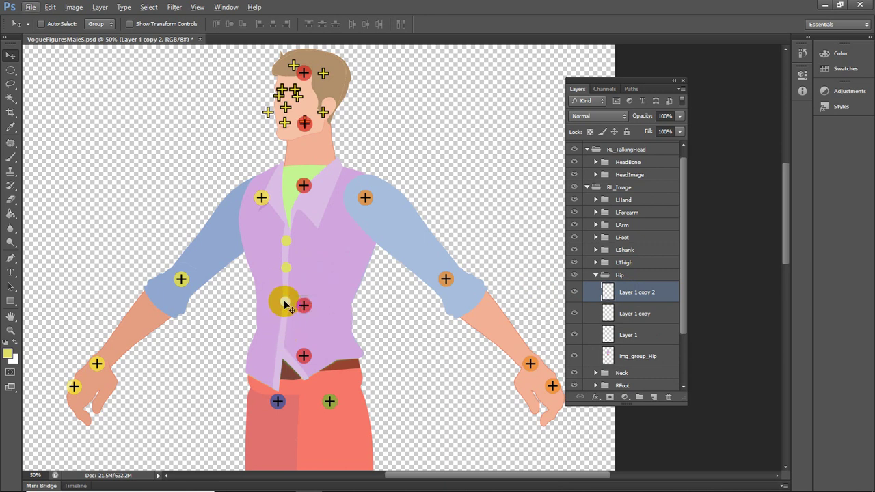
left_click_drag(286, 304, 281, 343)
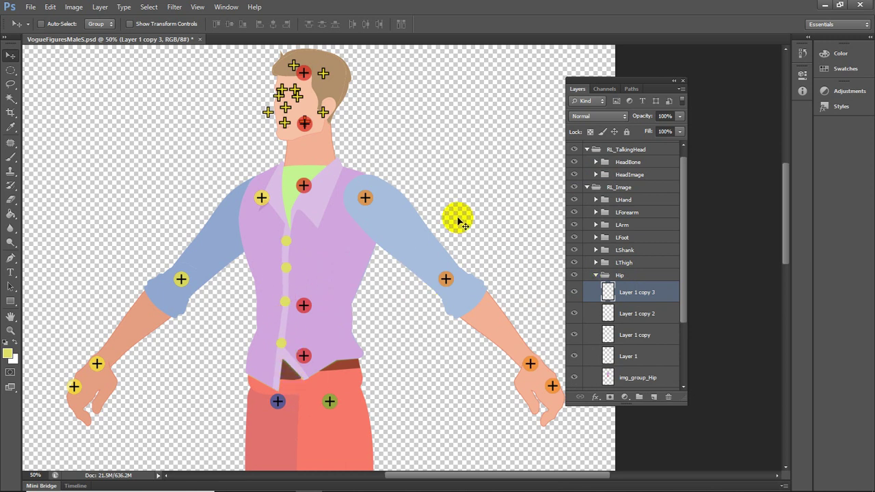
mouse_move(665, 308)
left_mouse_down()
mouse_move(669, 295)
mouse_move(687, 287)
mouse_move(677, 297)
left_mouse_up()
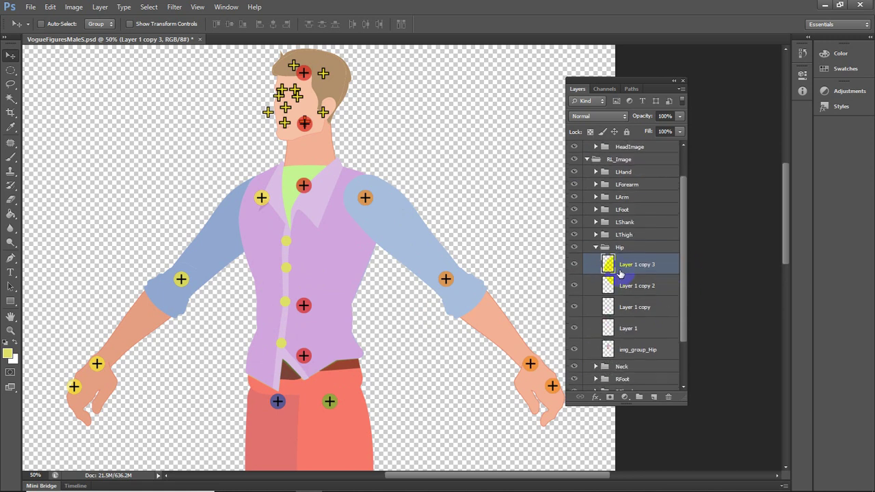
Step: Merge the four yellow button layers down into img_group_Hip in the Hip group and save the document
left_click_drag(613, 276, 615, 359)
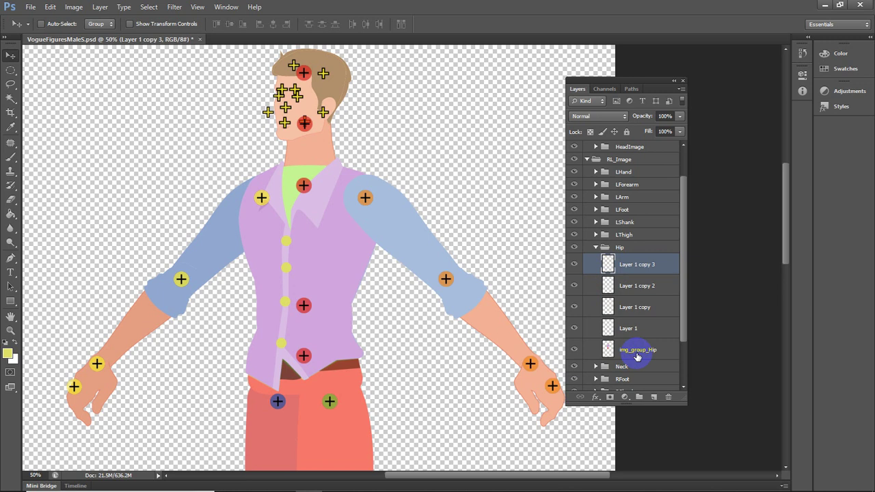
key("Delete")
key("Delete")
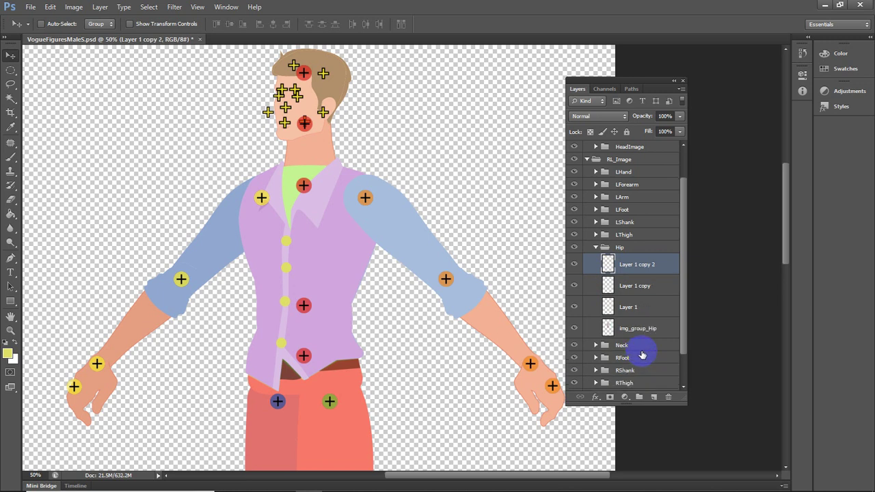
key("Delete")
key("Delete")
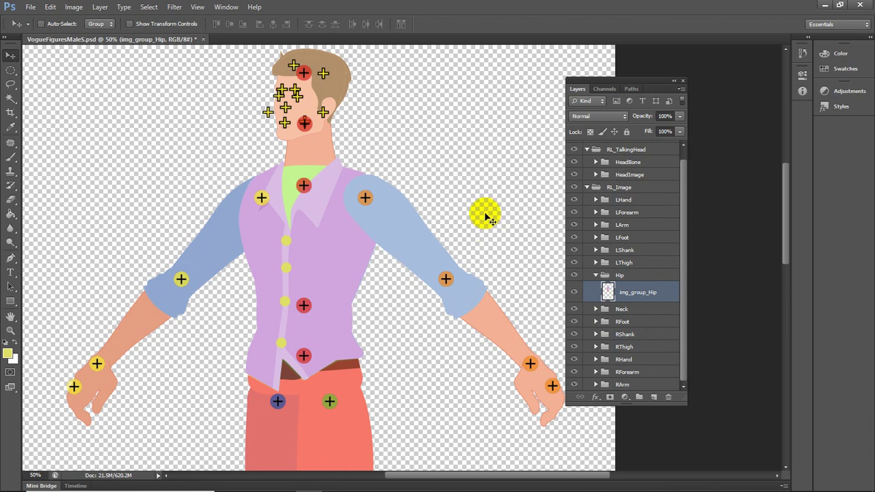
scroll(485, 216, "down", 2)
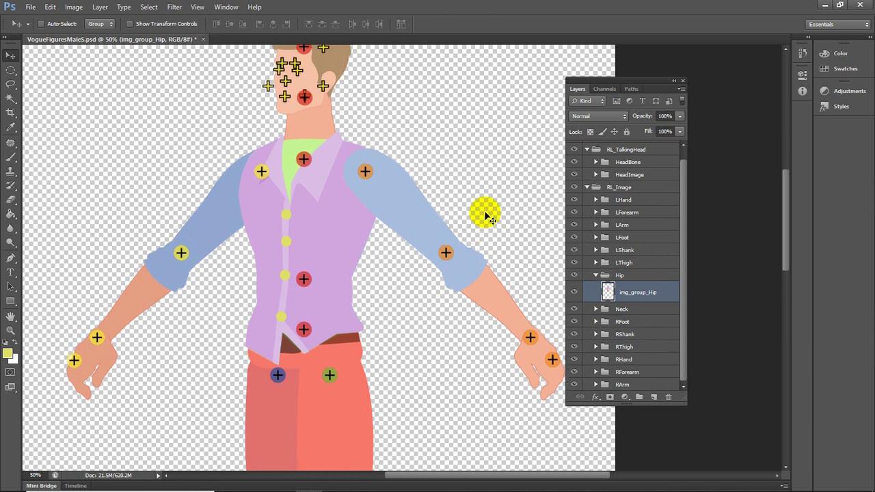
scroll(485, 217, "up", 2)
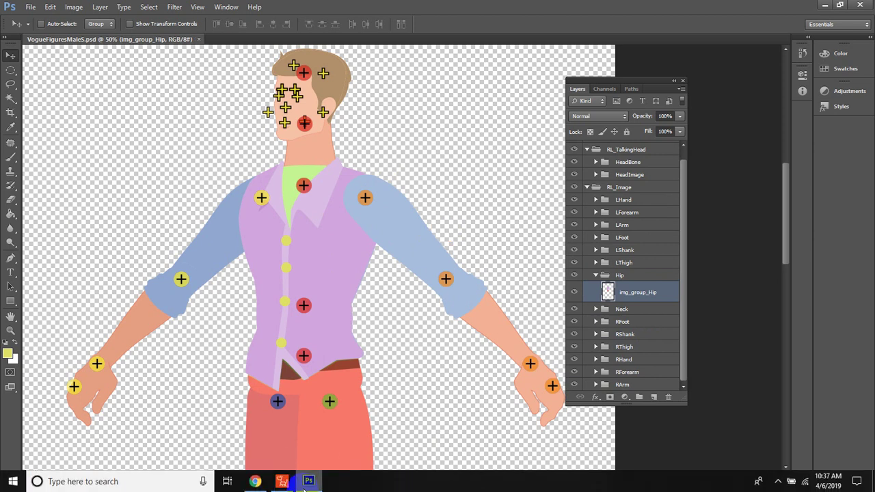
Step: Switch to CrazyTalk Animator 3, return from Composer mode to the stage and play the character's motion
left_click(824, 5)
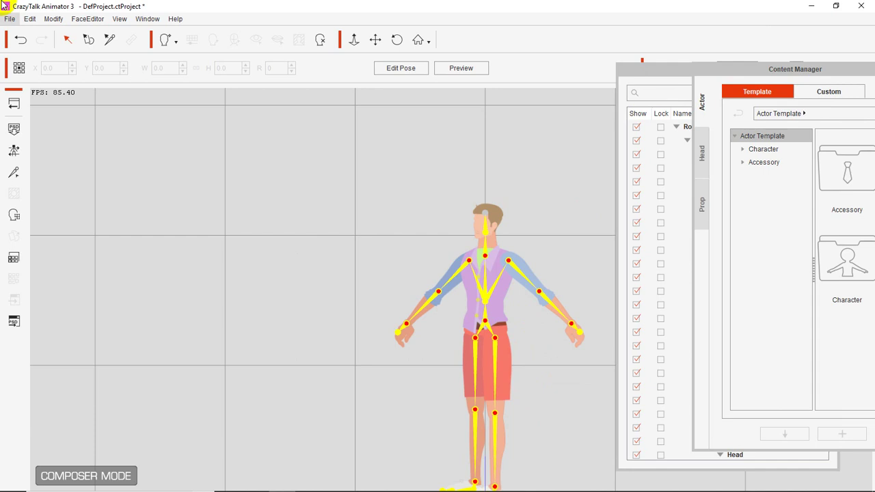
left_click(9, 106)
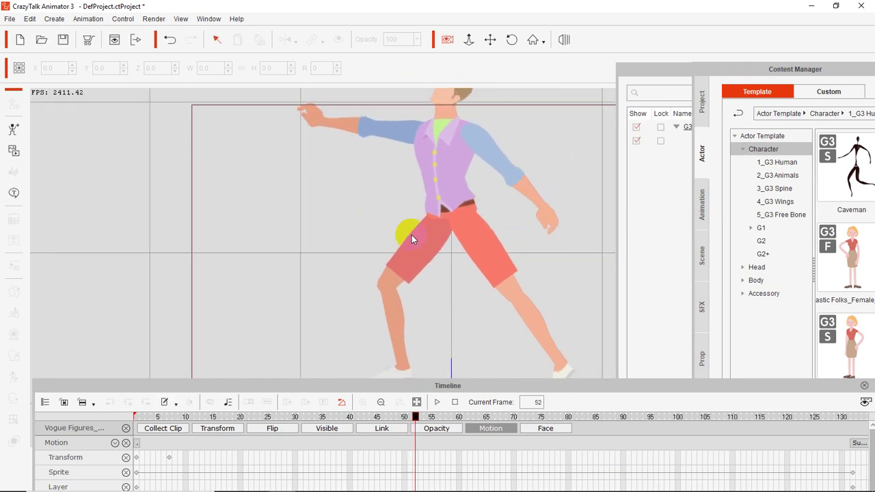
key("space")
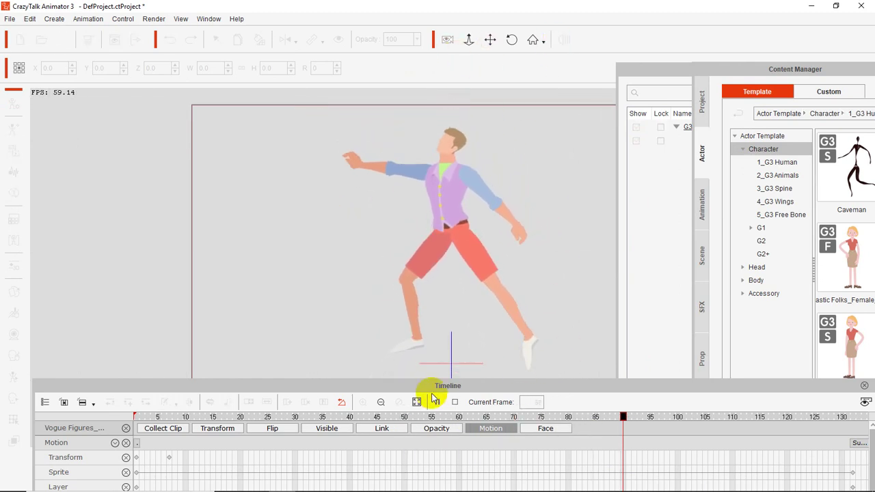
left_click(436, 402)
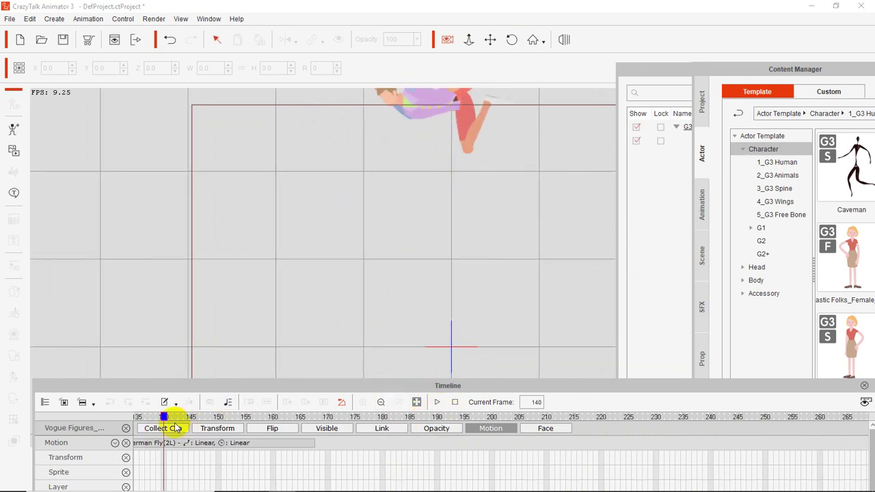
Step: Centre the flying character at frame 140 and examine the yellow buttons on the shirt up close
left_click(489, 41)
left_click_drag(426, 111, 416, 269)
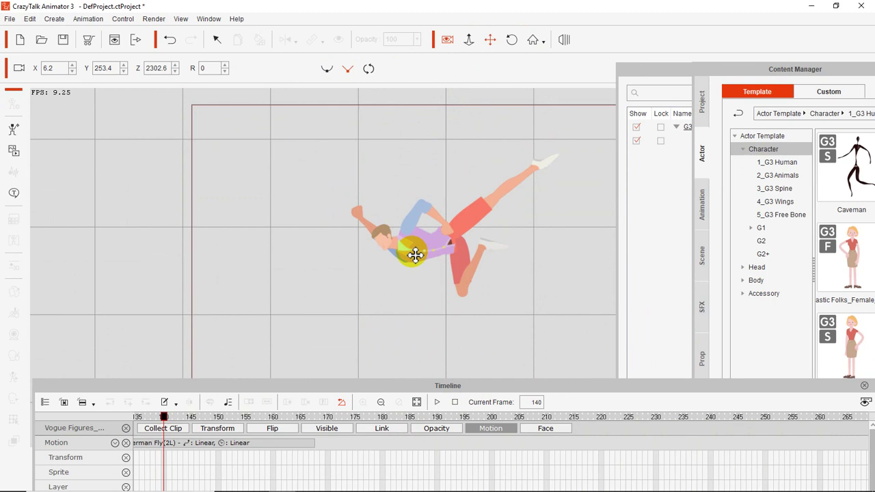
scroll(426, 271, "up", 8)
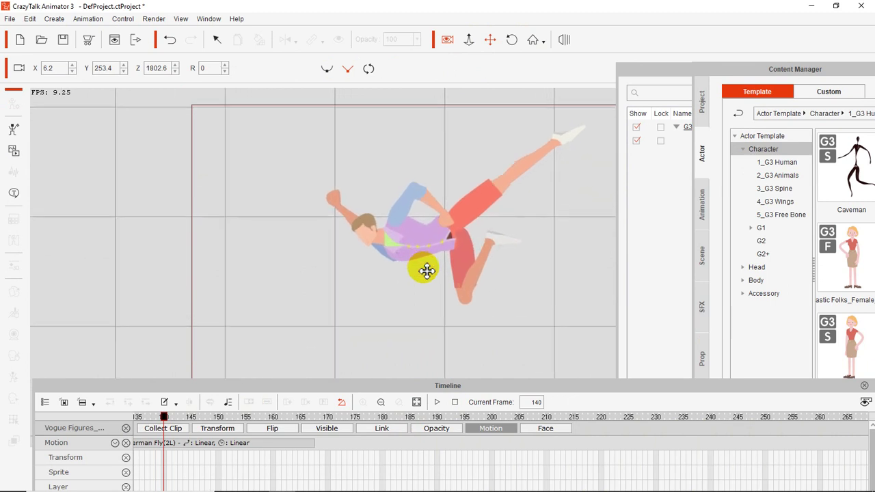
scroll(427, 272, "up", 8)
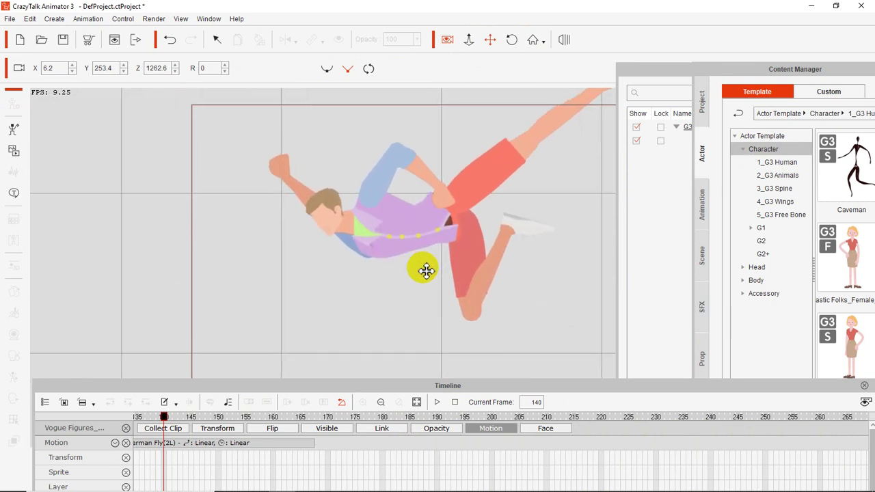
scroll(426, 271, "up", 2)
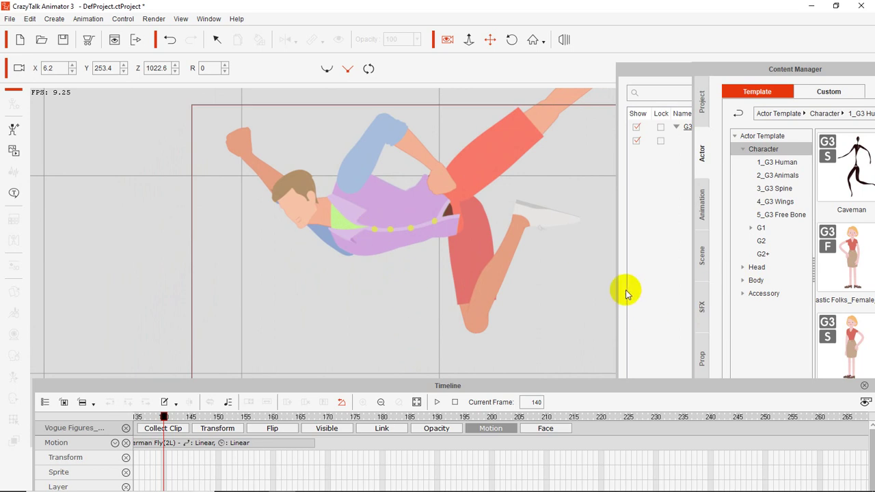
Step: Browse the Scene templates and add the Coffee Shop scene to the stage
left_click(701, 258)
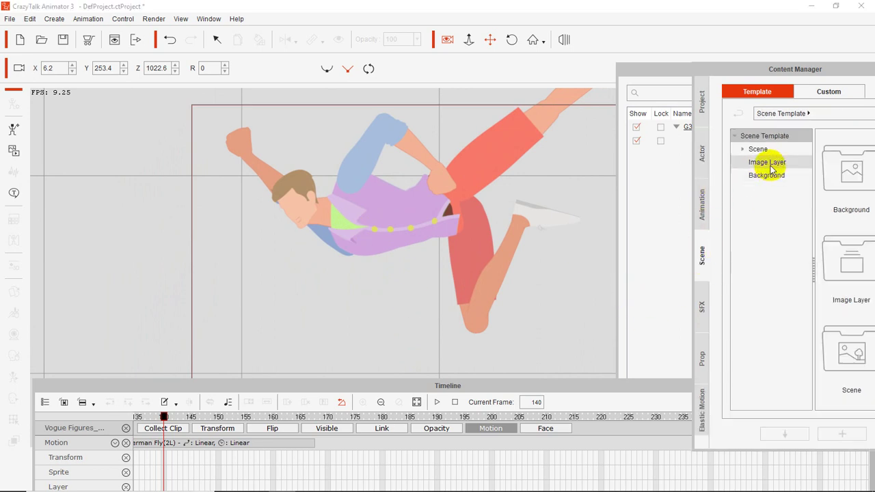
left_click(771, 167)
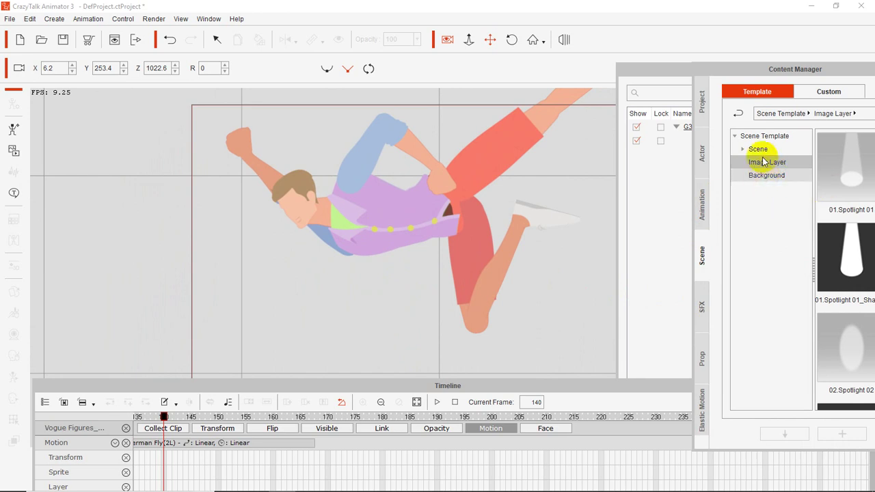
left_click(758, 149)
left_click(743, 149)
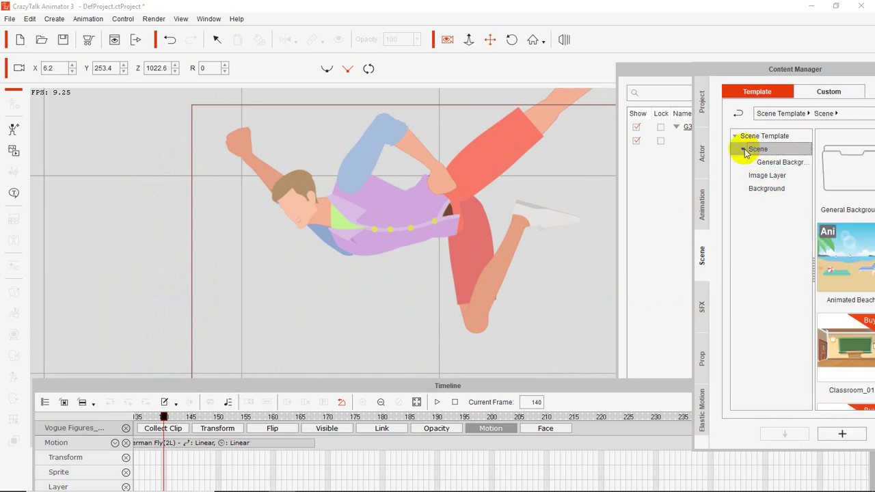
left_click_drag(814, 65, 698, 65)
scroll(765, 287, "down", 5)
scroll(763, 270, "up", 3)
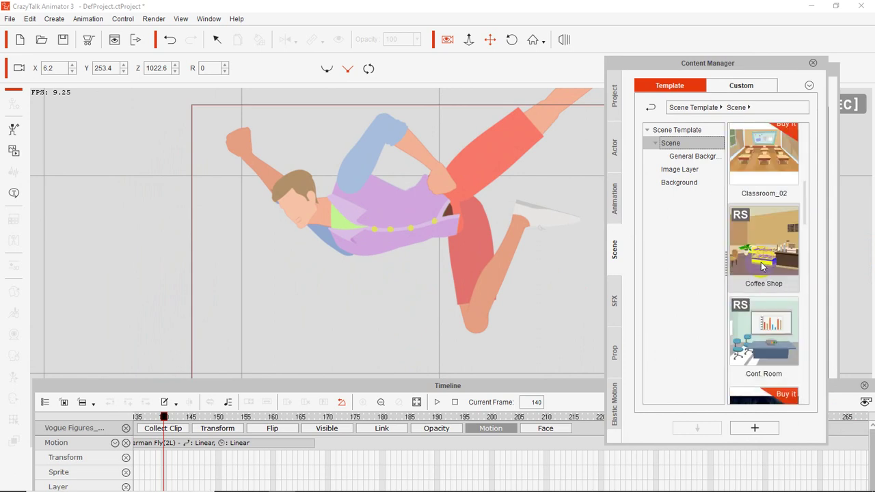
left_click(766, 245)
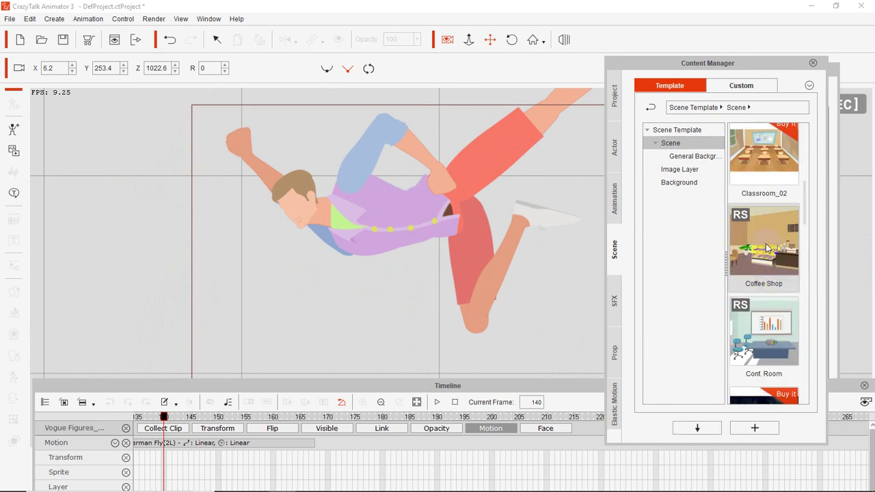
double_click(767, 248)
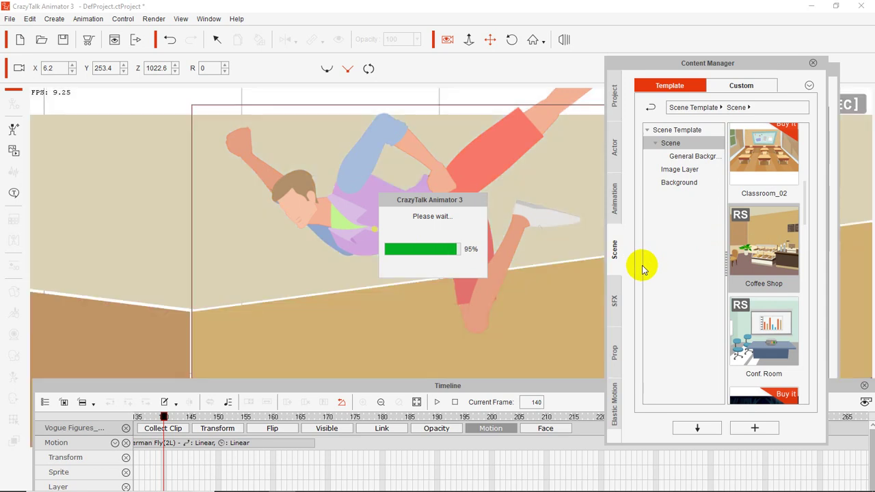
Step: Go to frame 127 and clear the stage view by repositioning the Timeline and closing the Content Manager
scroll(521, 275, "down", 7)
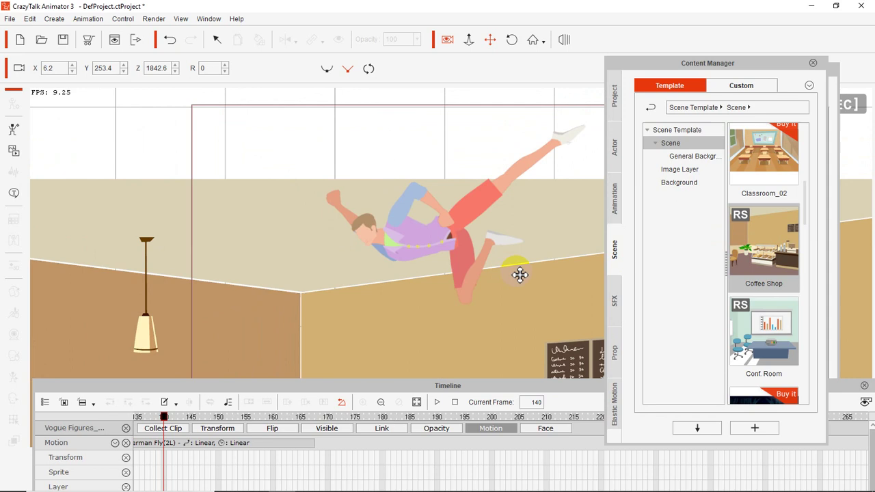
scroll(520, 275, "down", 7)
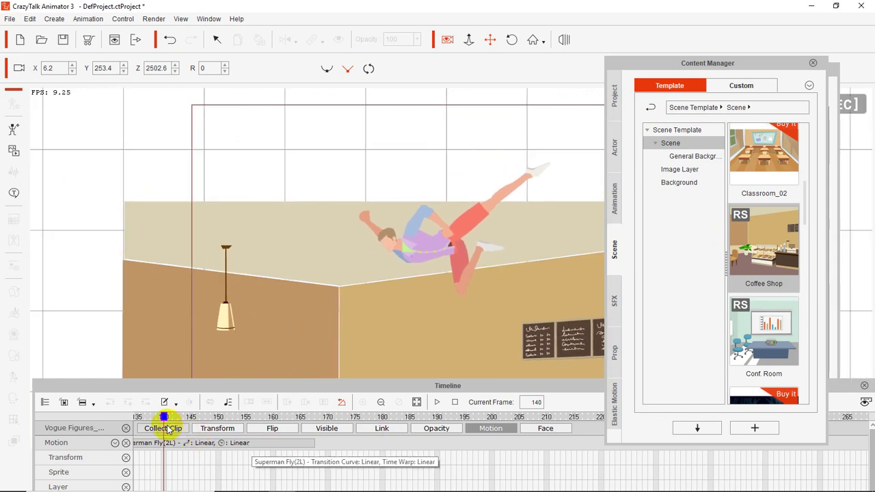
left_click_drag(164, 417, 86, 398)
left_click_drag(201, 389, 196, 453)
left_click_drag(686, 64, 760, 90)
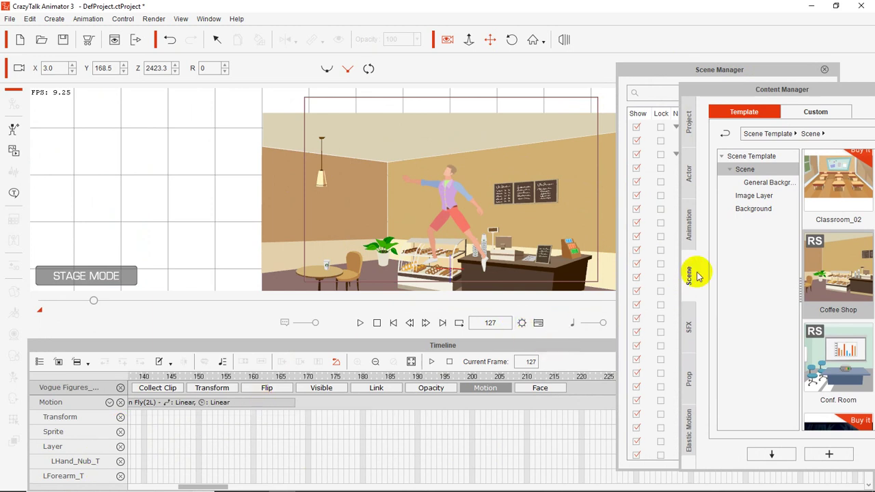
left_click_drag(840, 99, 705, 134)
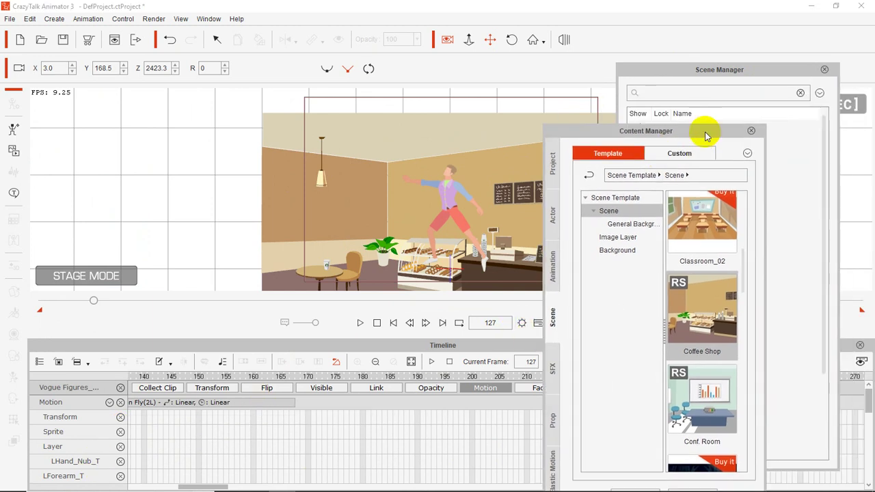
left_click(751, 130)
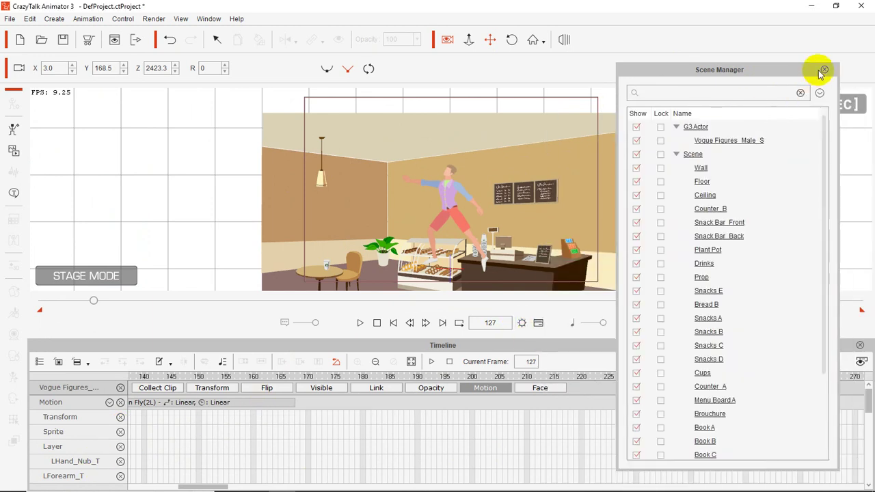
Step: Raise the entire coffee shop scene to about Y 200.7 at frame 127 so its floor lies under the character's feet
left_click(692, 153)
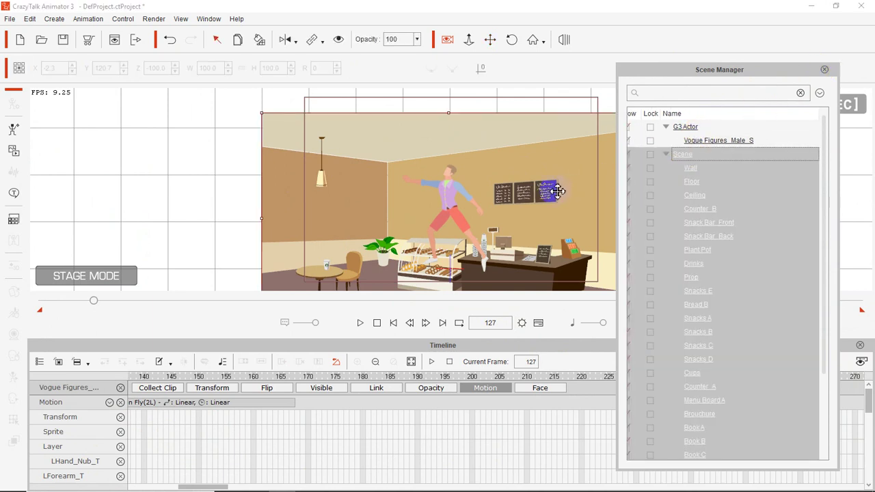
left_click_drag(558, 191, 556, 152)
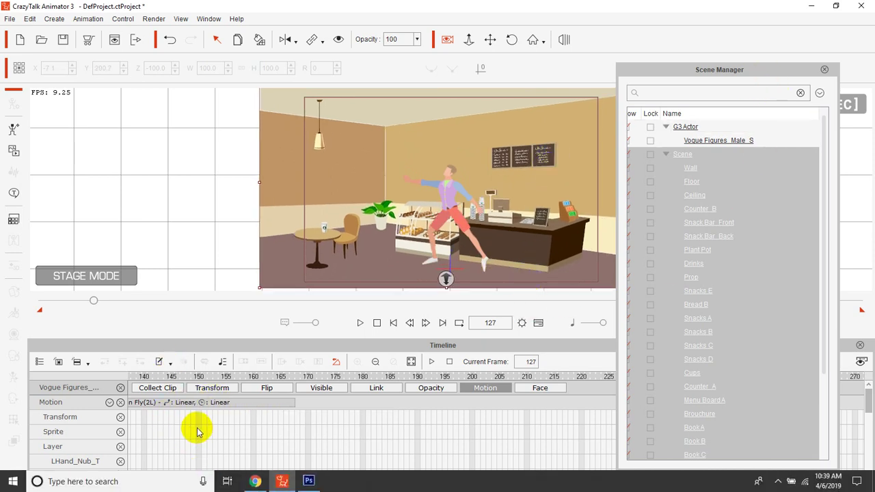
Step: At frame 1, shift the character's depth to Z -15 and the coffee shop scene's depth to Z -120
left_click_drag(202, 487, 137, 486)
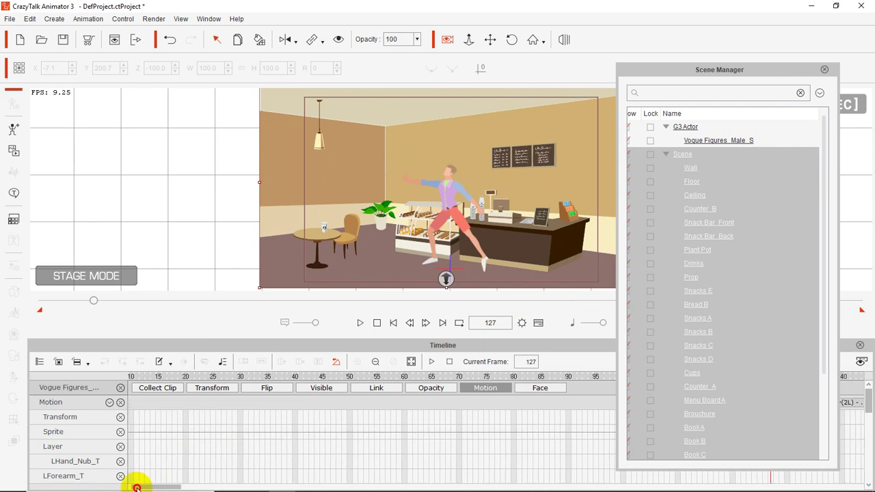
left_click(133, 400)
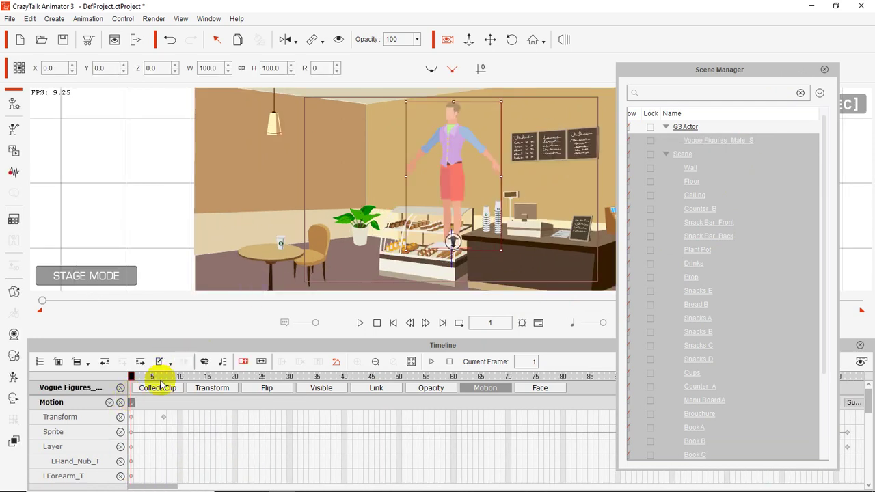
scroll(300, 223, "down", 3)
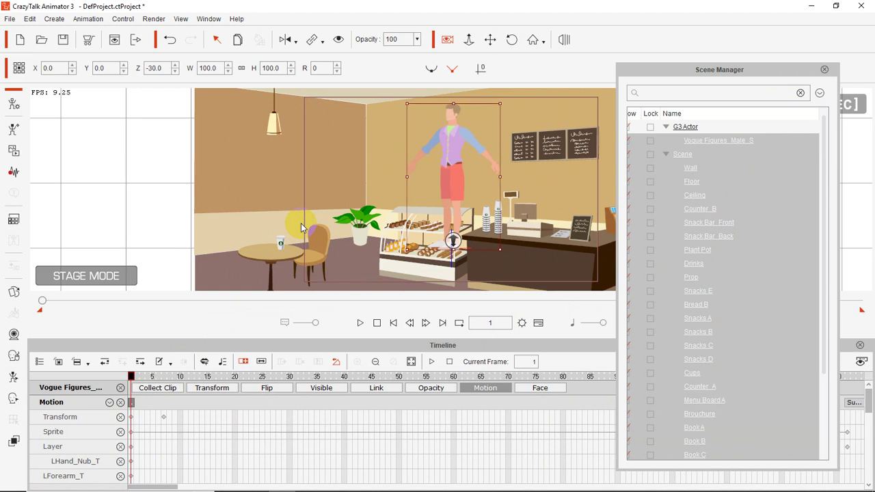
left_click(272, 235)
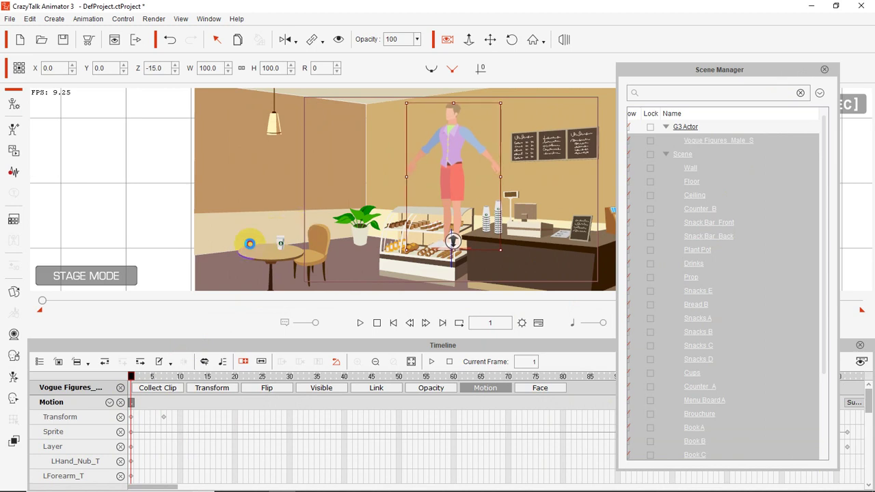
left_click(677, 154)
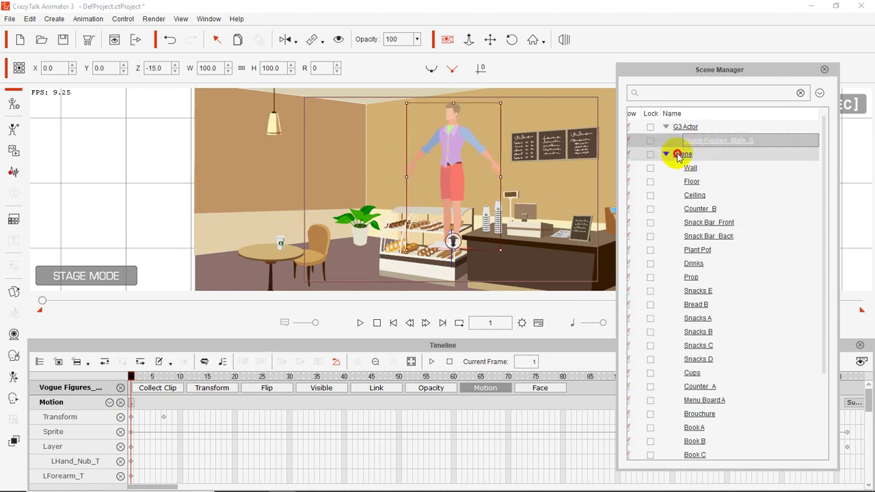
left_click(441, 299)
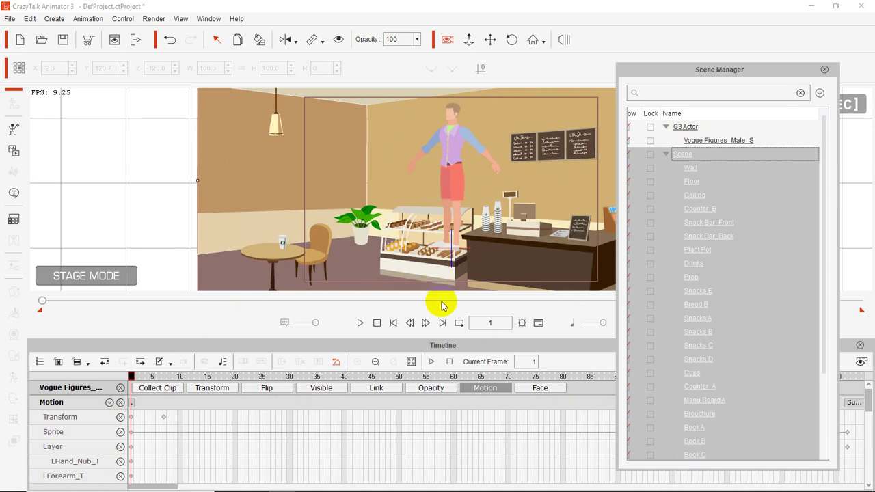
Step: Dock the Scene Manager beside the stage and, in the 3D view, push the coffee shop scene back behind the character to about Z -173.4
left_click_drag(698, 71, 751, 239)
left_click(415, 218)
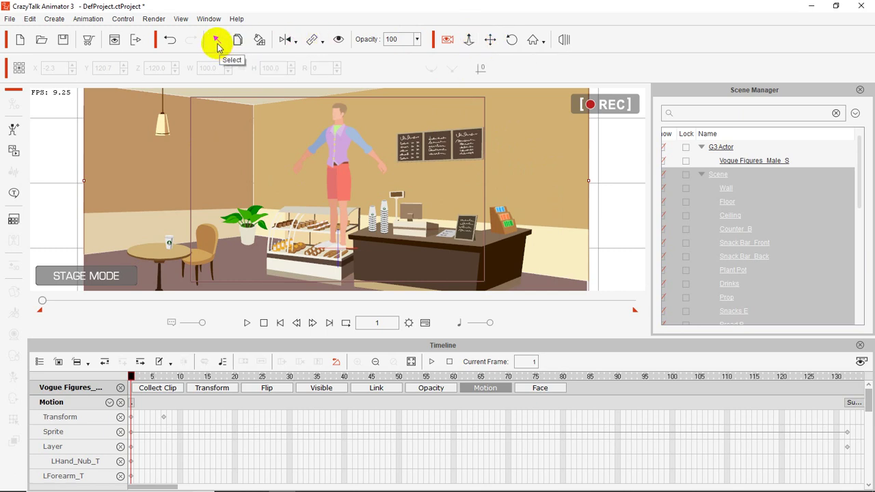
left_click(564, 39)
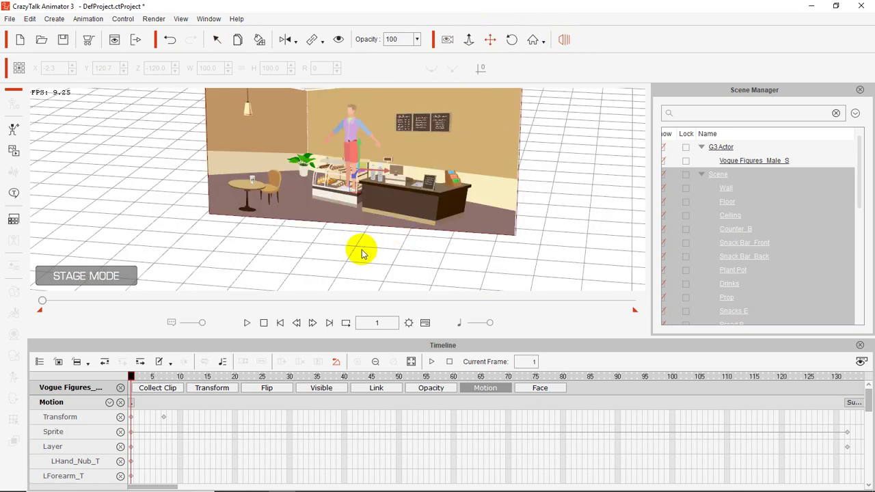
left_click(512, 39)
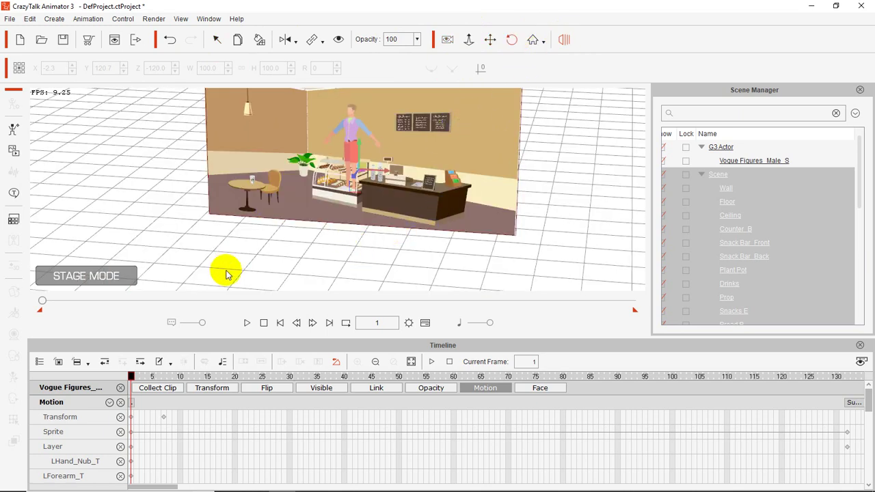
left_click_drag(226, 270, 295, 269)
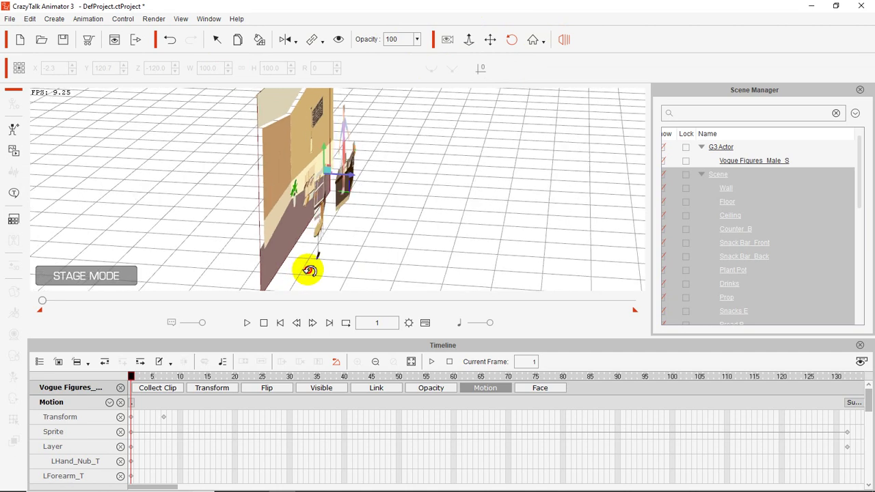
left_click_drag(355, 177, 335, 177)
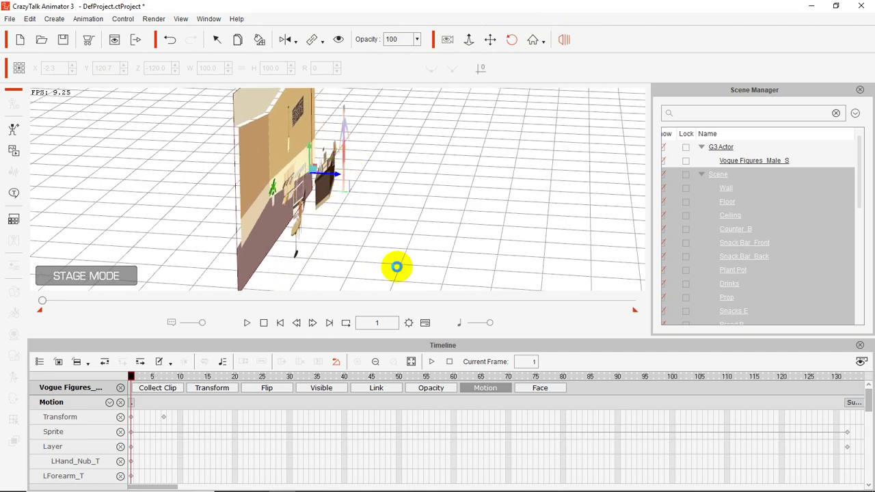
left_click(449, 250)
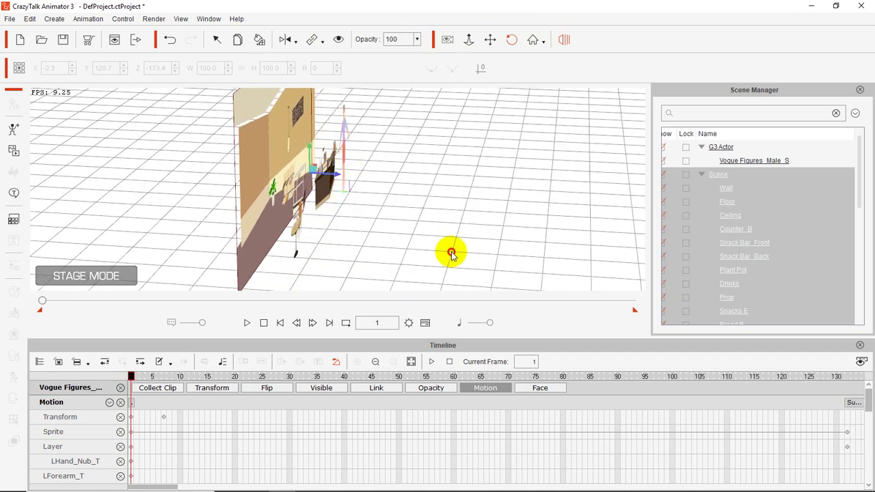
left_click(565, 40)
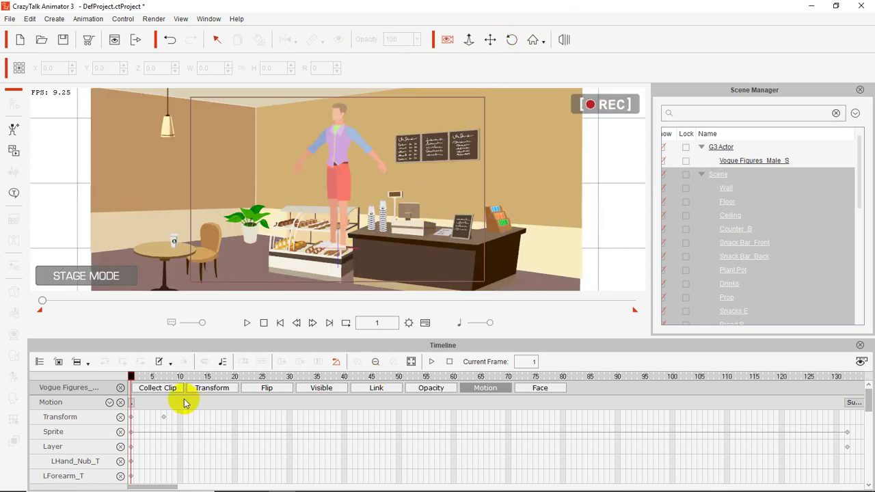
Step: Keep the playhead at frame 1, select the coffee shop scene on the stage, and float the Timeline slightly higher over the stage
left_click(137, 377)
mouse_move(138, 377)
left_mouse_down()
mouse_move(176, 371)
mouse_move(117, 367)
mouse_move(166, 365)
mouse_move(125, 369)
mouse_move(159, 374)
mouse_move(123, 371)
left_mouse_up()
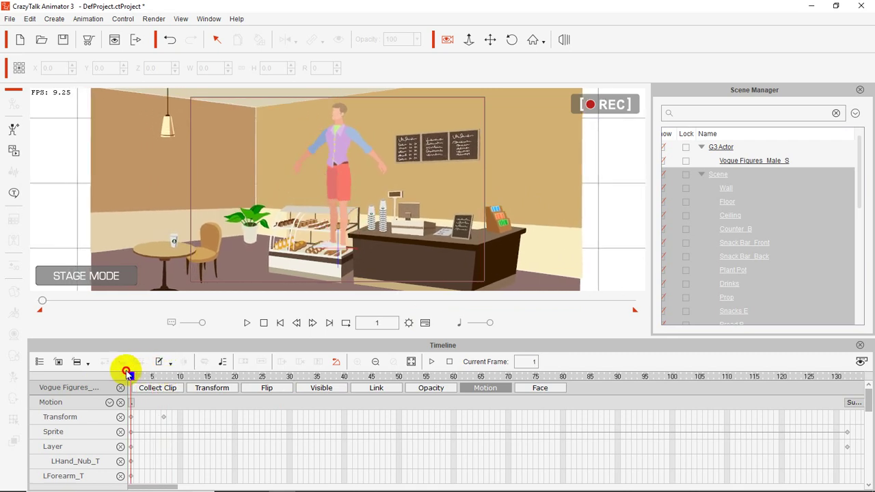
left_click(527, 165)
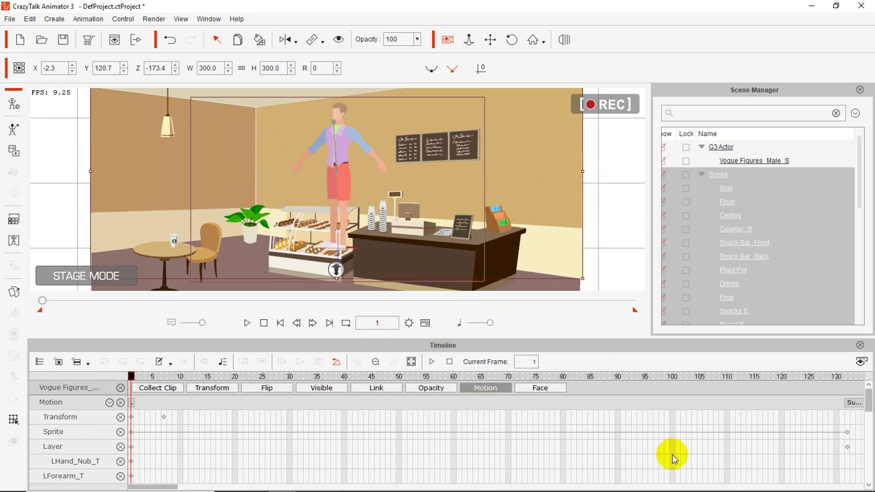
left_click_drag(613, 339, 588, 316)
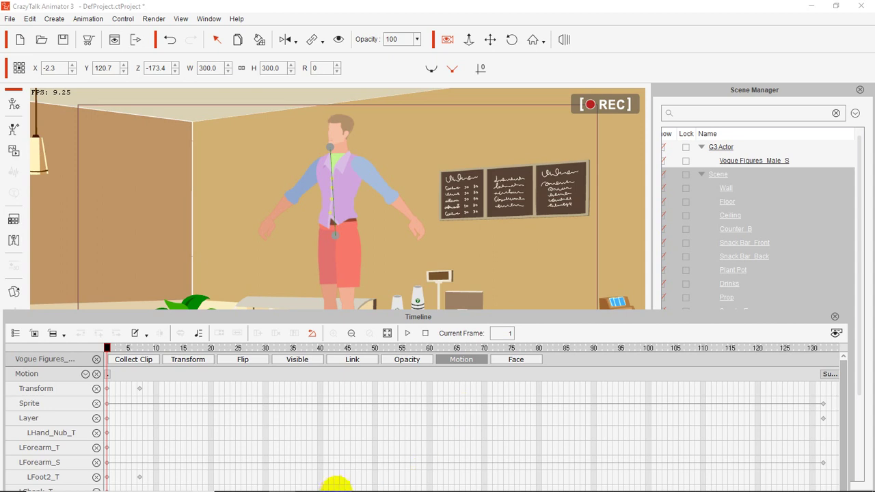
mouse_move(385, 469)
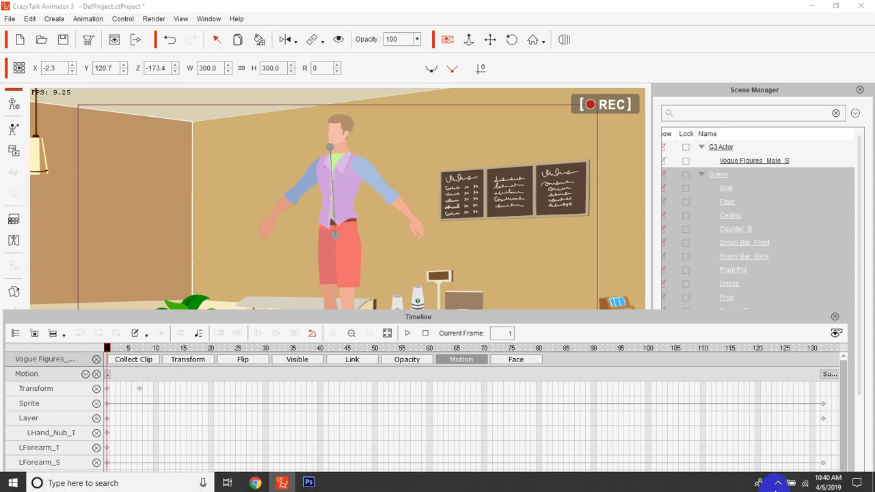
left_click(777, 483)
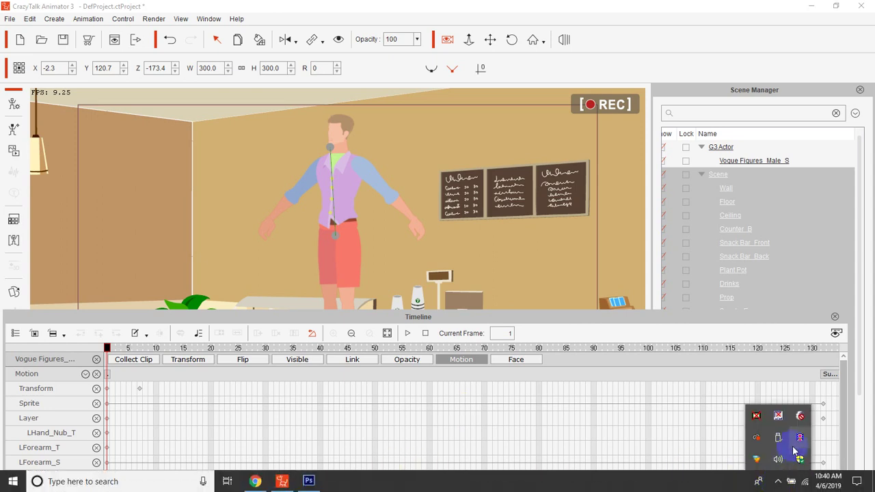